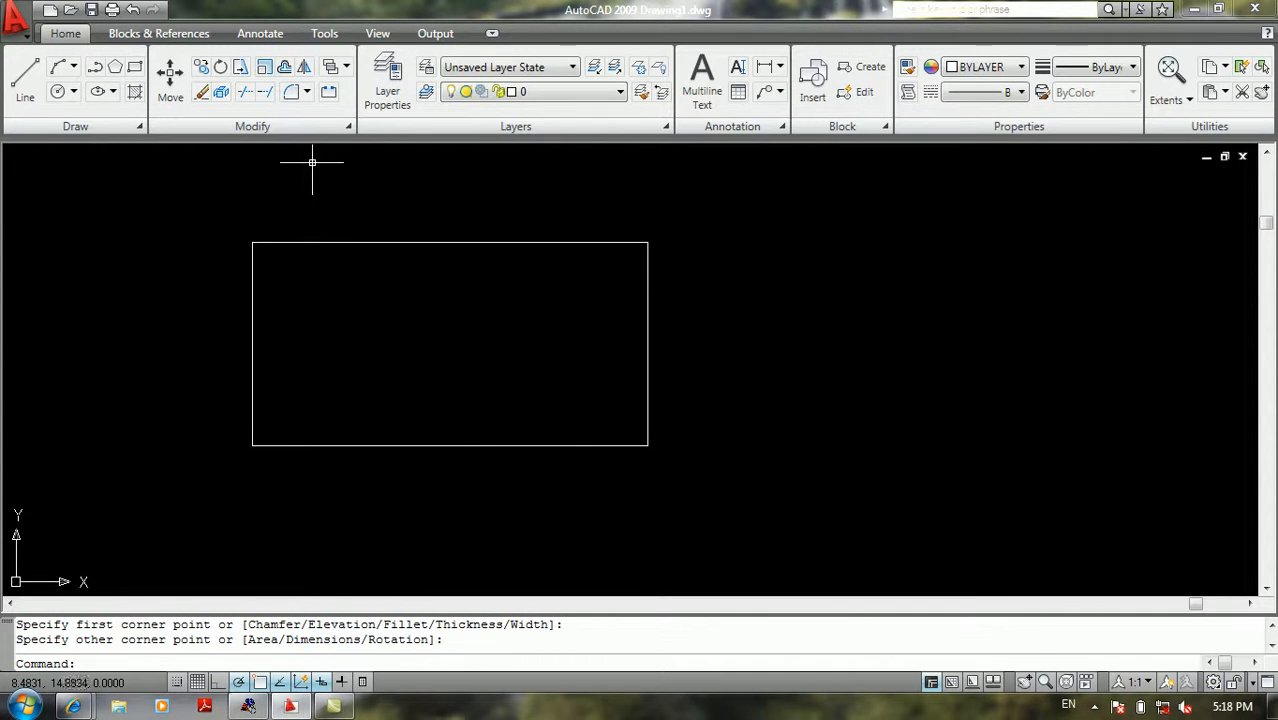
click(27, 35)
mouse_move(105, 238)
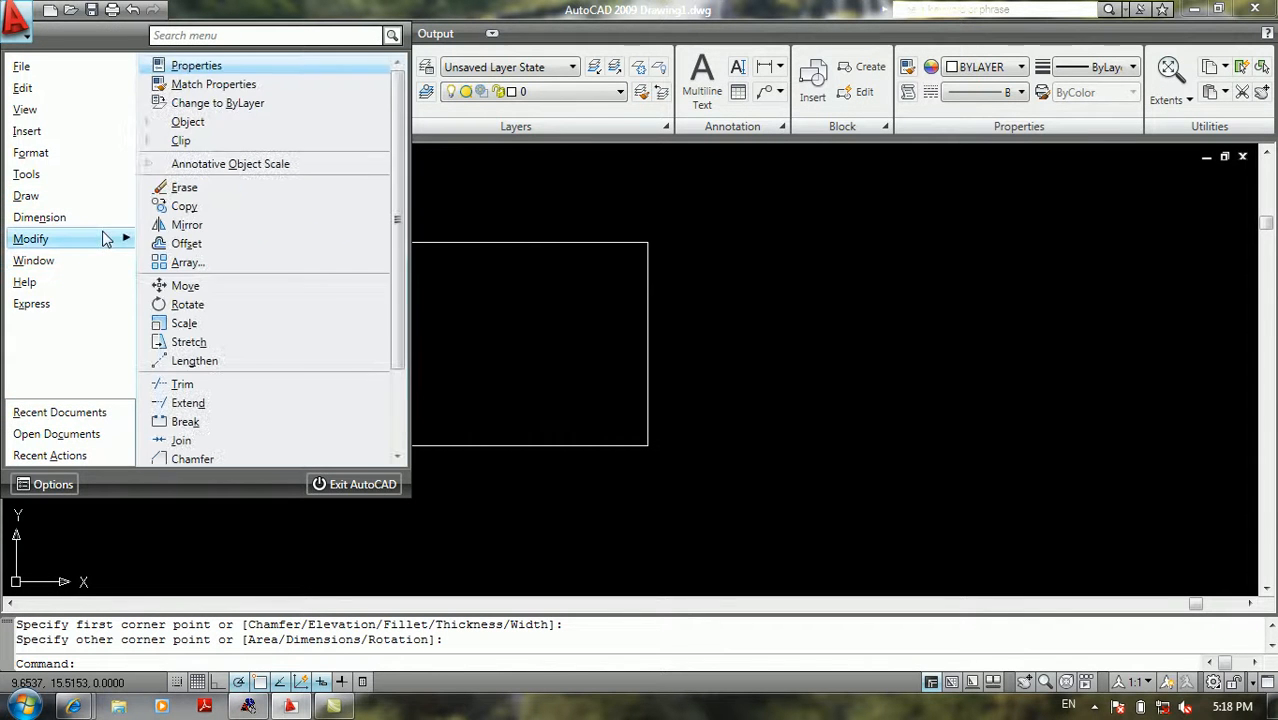
scroll(220, 330, down, 2)
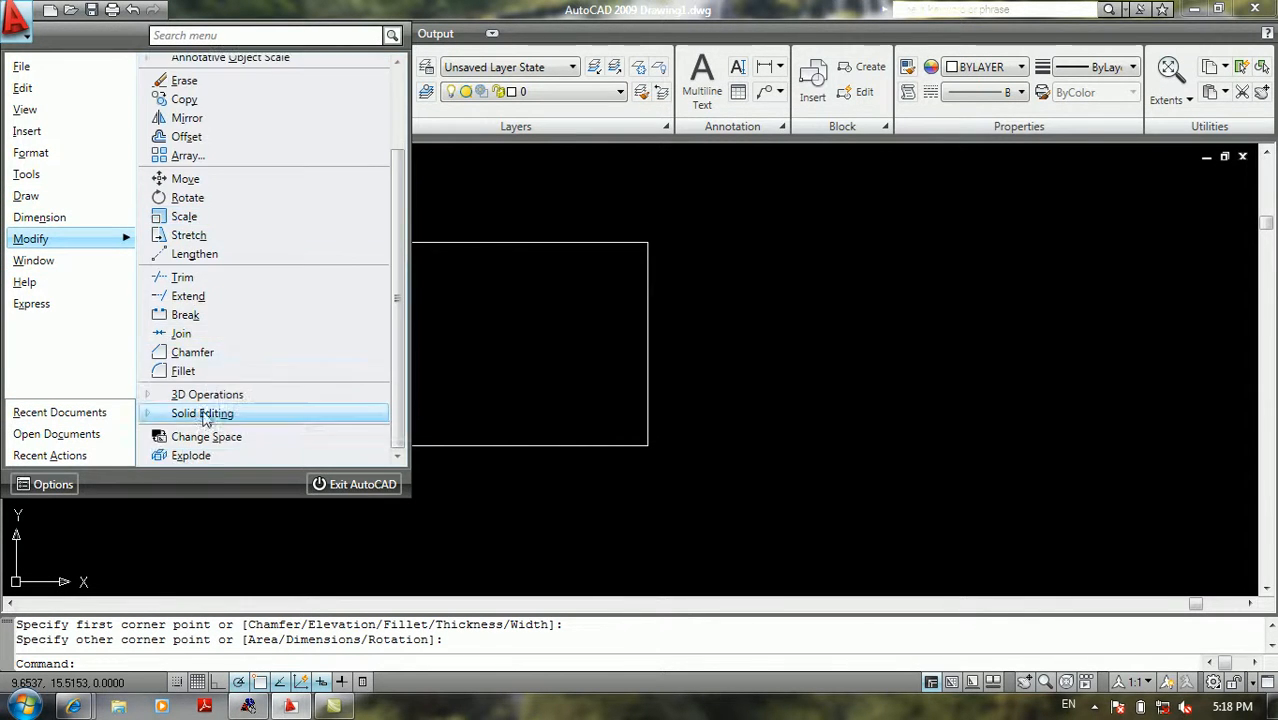
click(515, 536)
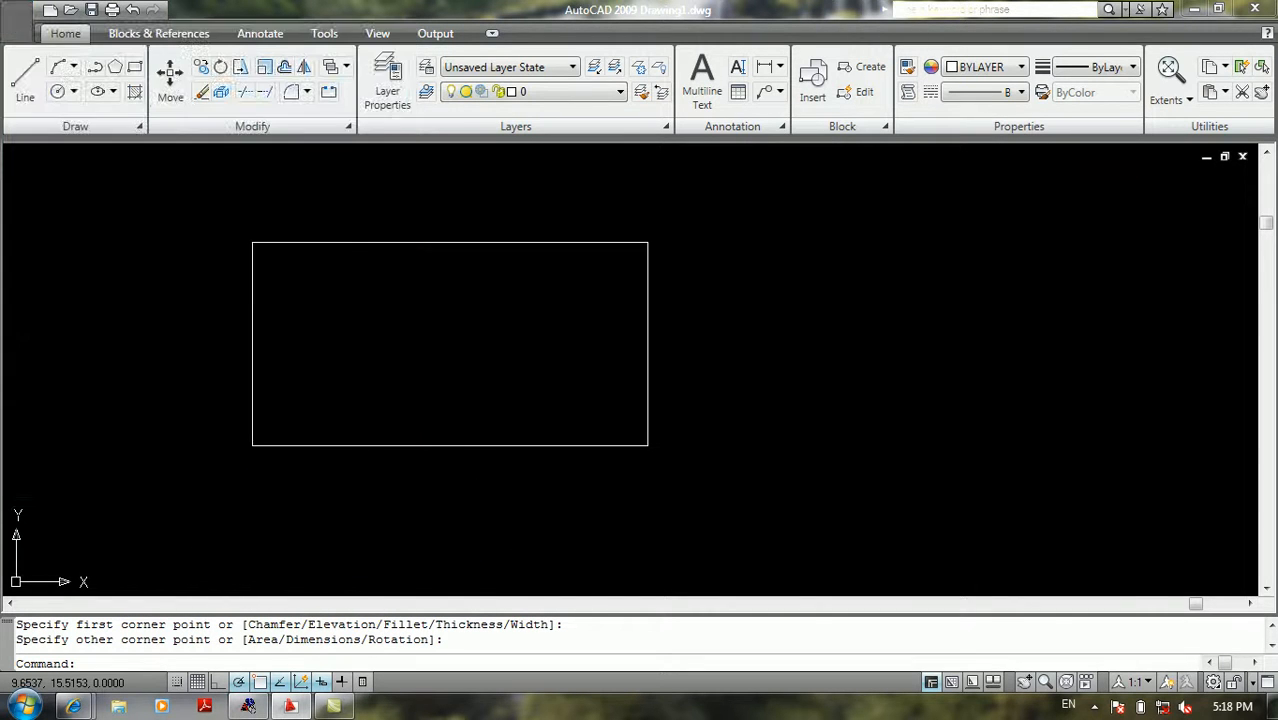
click(342, 520)
click(306, 514)
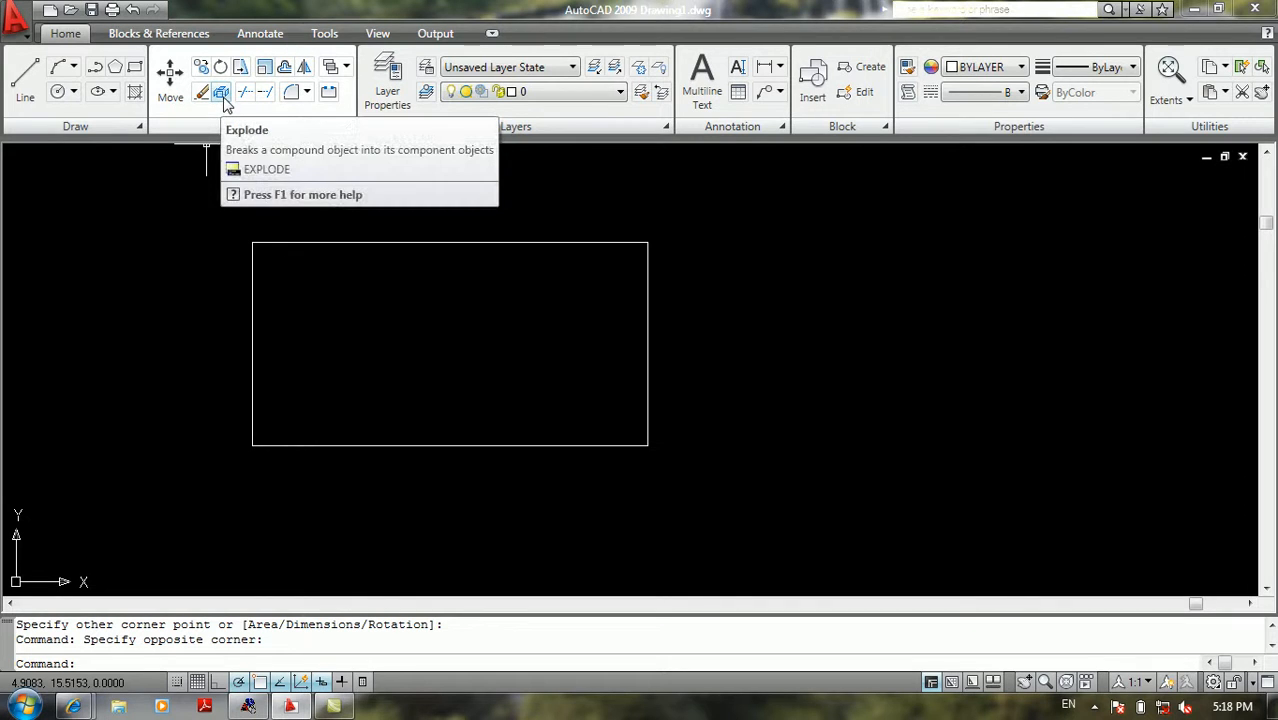
click(177, 277)
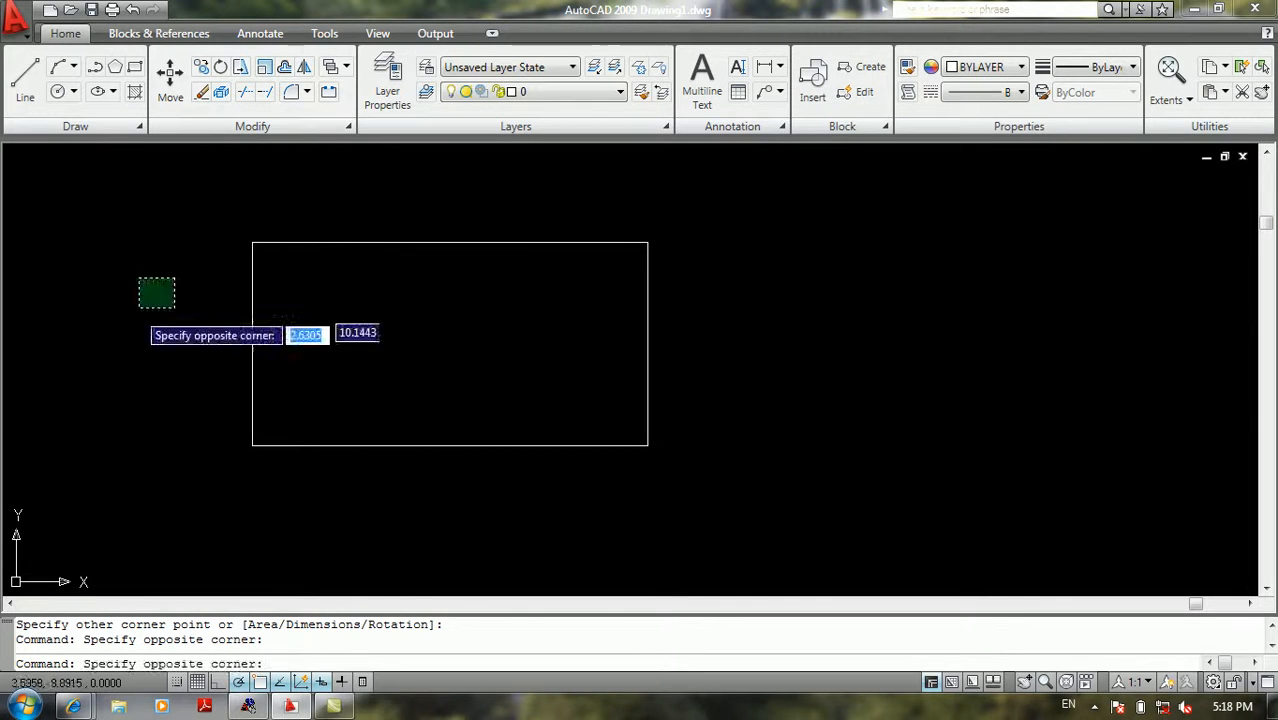
click(118, 344)
Step: Explode the rectangle into separate lines
text(x)
key(Return)
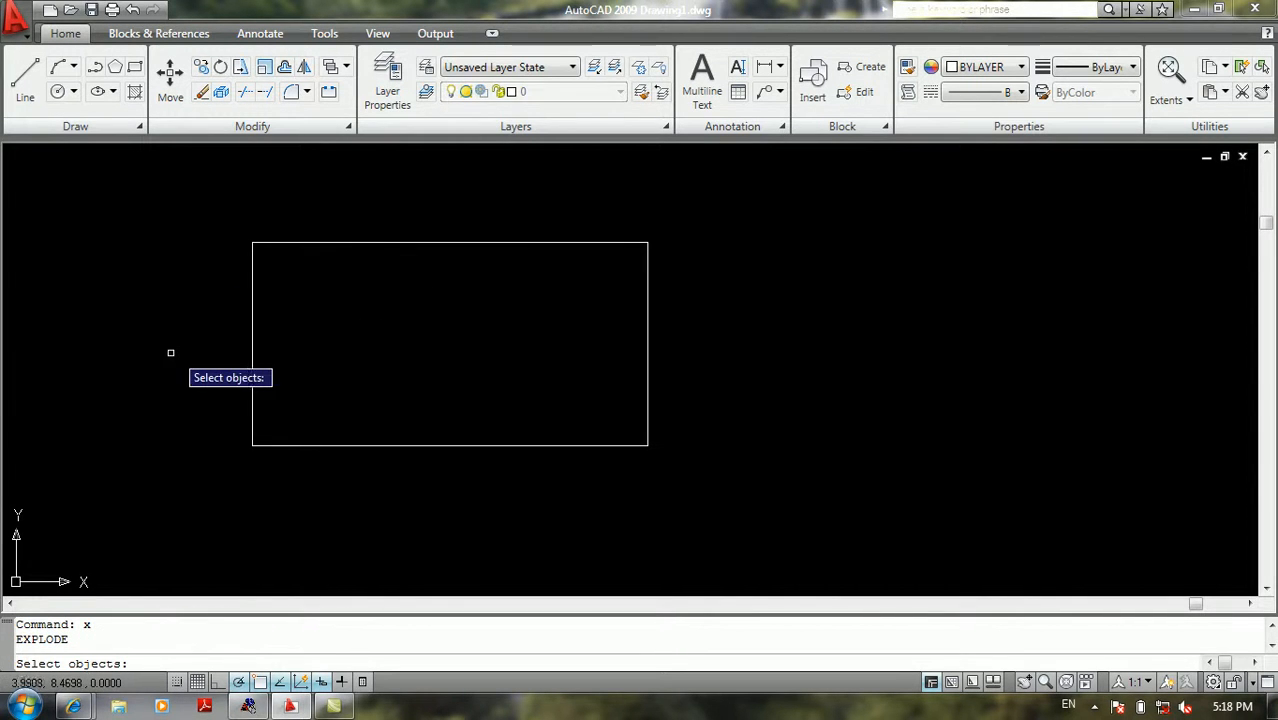
click(433, 170)
click(288, 361)
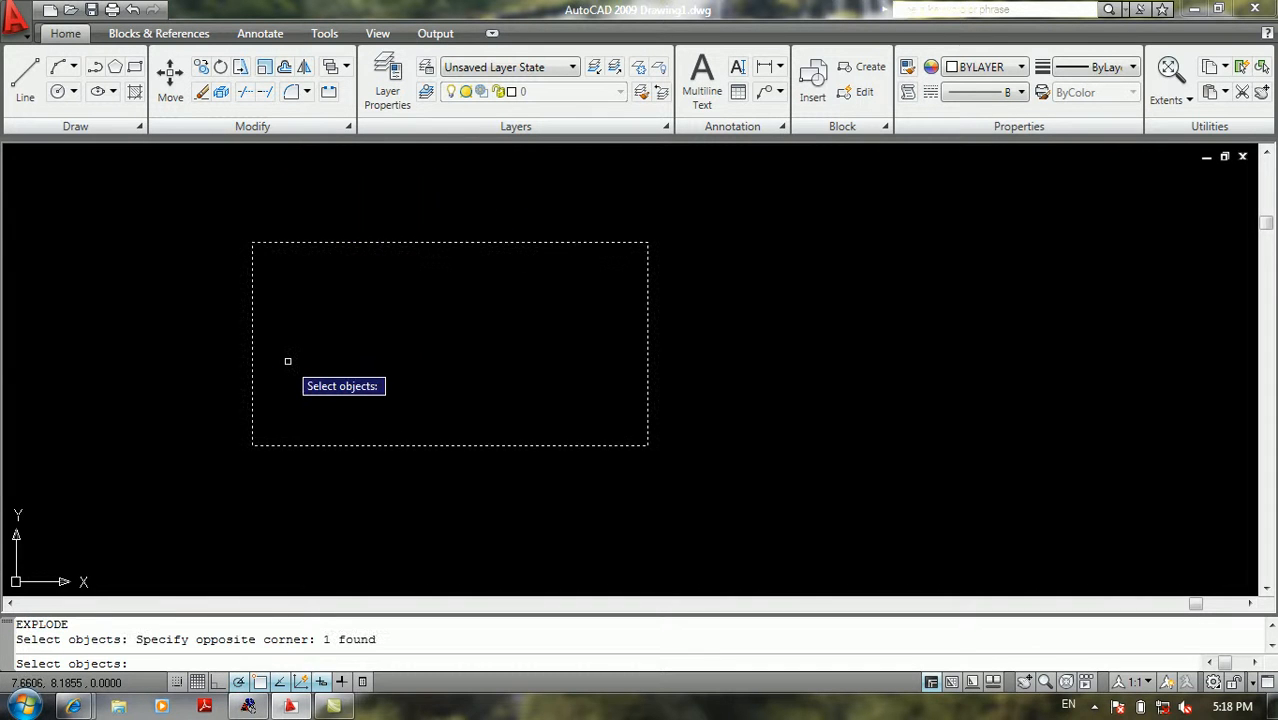
key(Return)
Step: Select the rectangle's left, bottom and right sides one by one to check that they are separate objects, and clear the selection
click(290, 358)
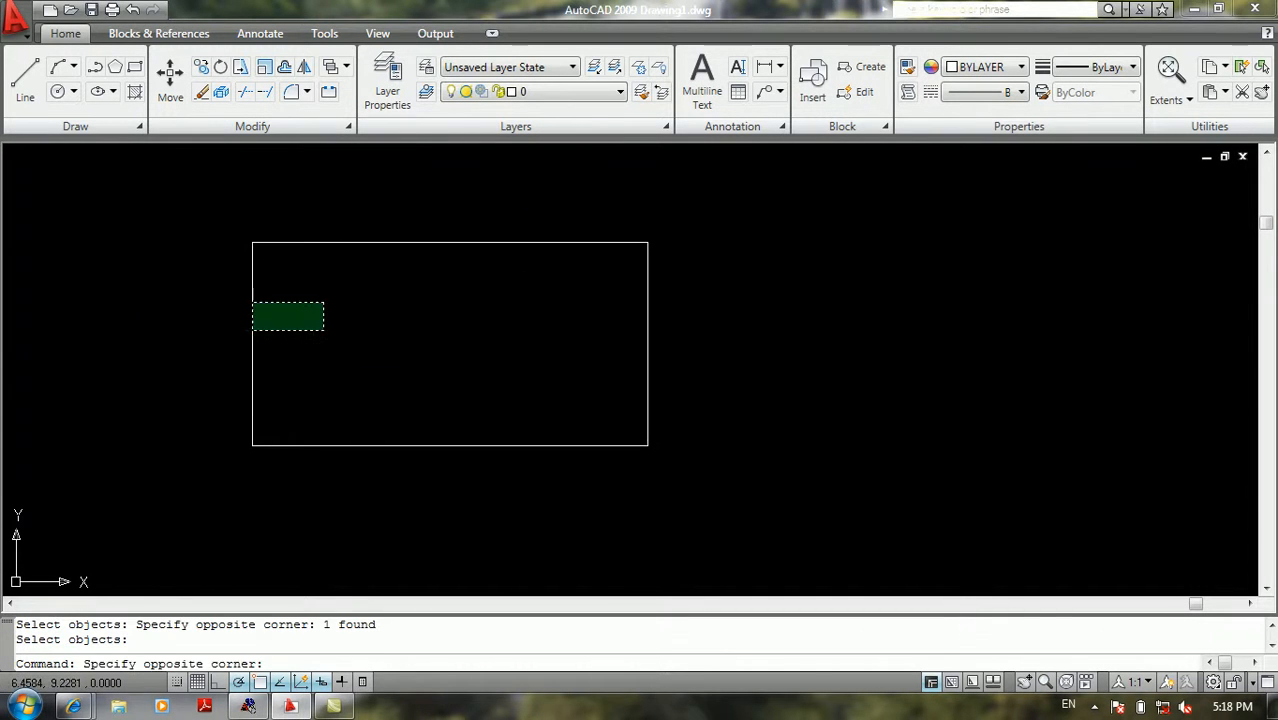
click(108, 380)
click(372, 391)
click(334, 500)
click(705, 282)
click(603, 347)
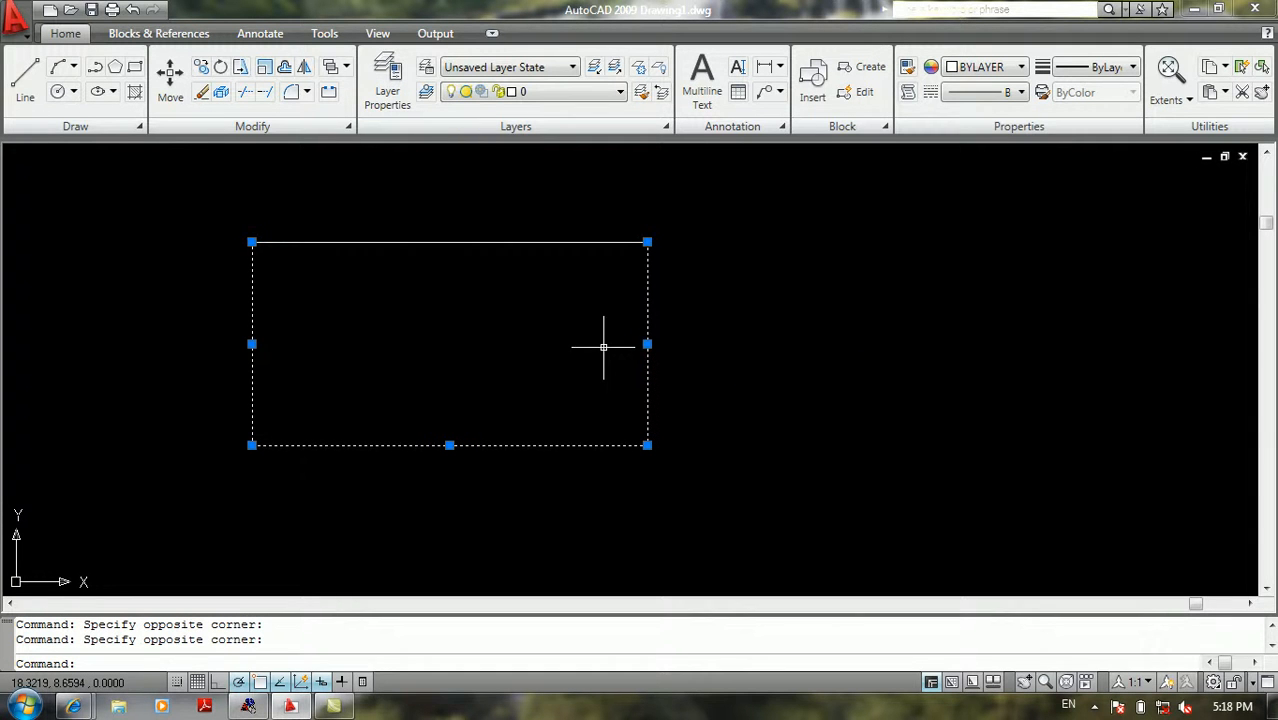
key(Escape)
key(Escape)
Step: Try offsetting the rectangle's right side inward by 10, and undo the offset
text(o)
key(Return)
text(10)
key(Return)
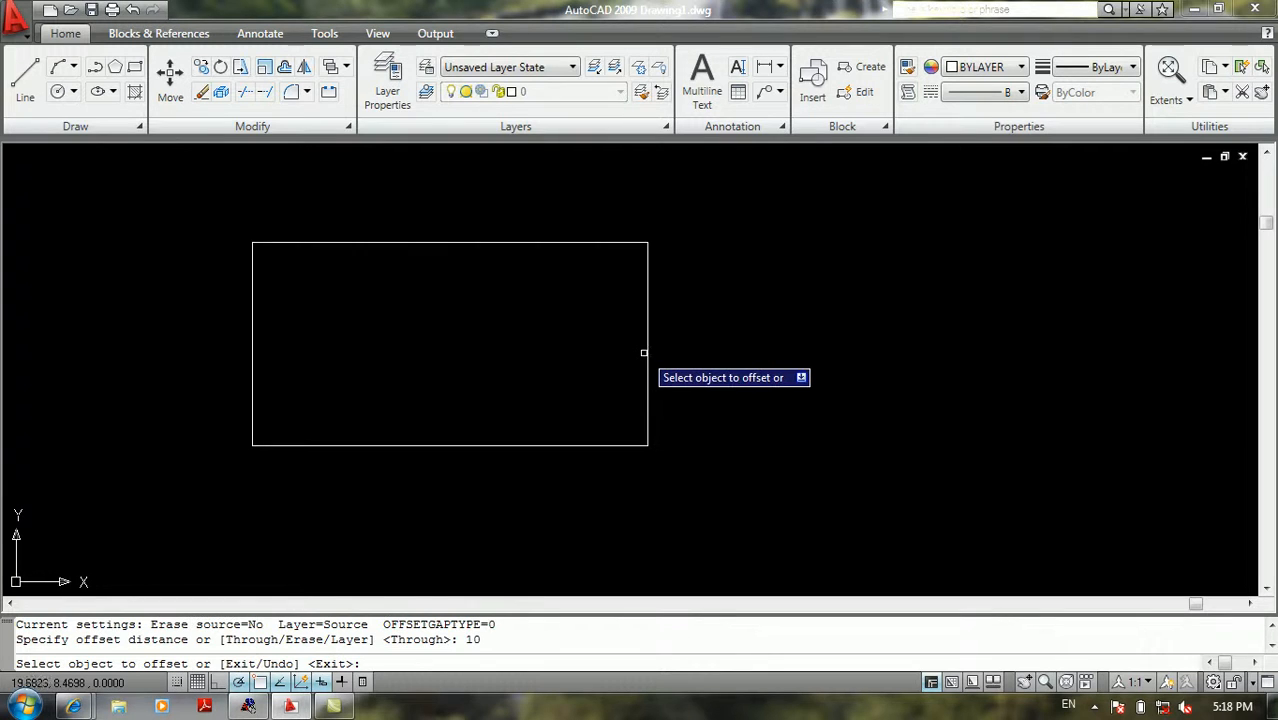
click(646, 352)
click(540, 352)
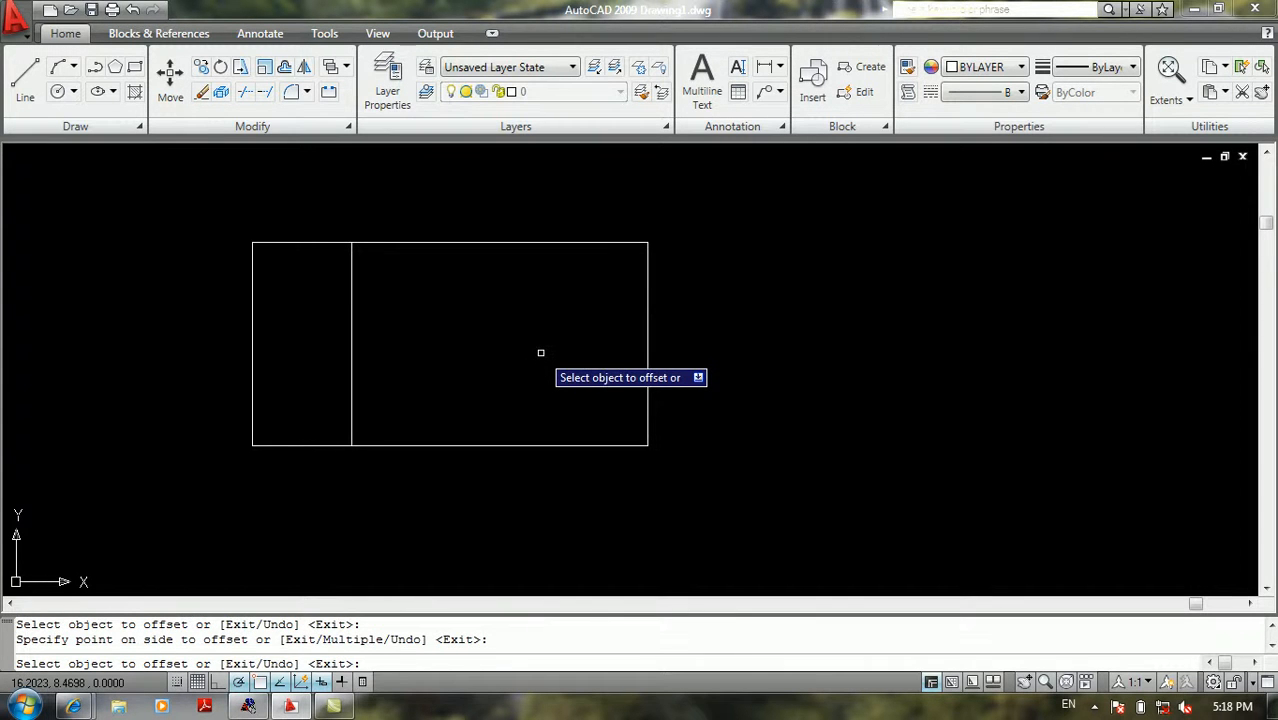
key(Return)
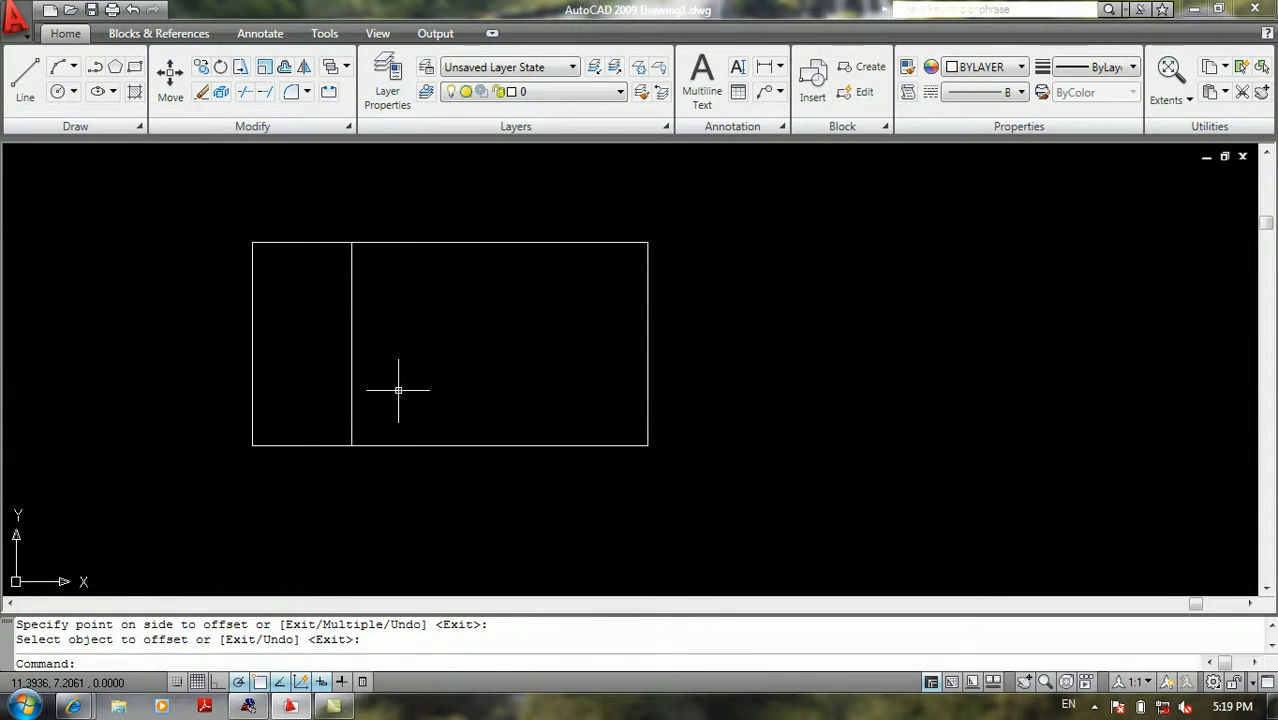
key(ctrl+z)
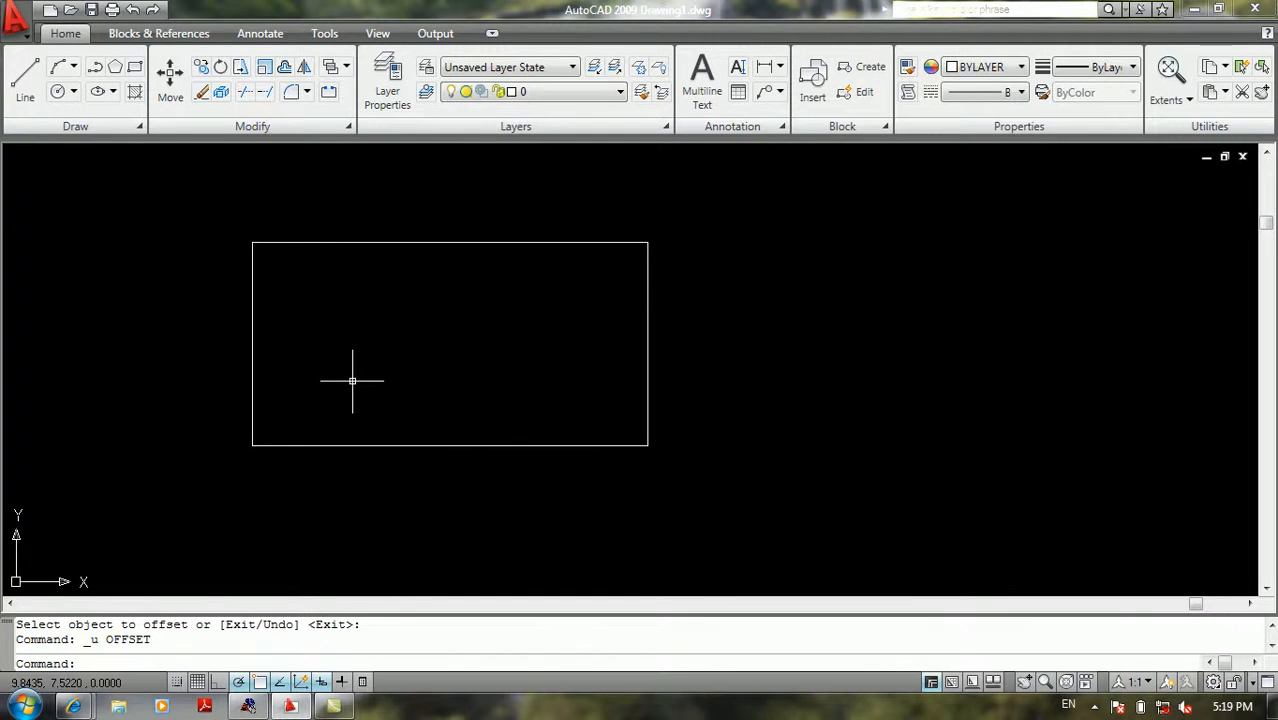
middle_drag(356, 381, 459, 357)
scroll(442, 419, up, 3)
text(o)
key(Return)
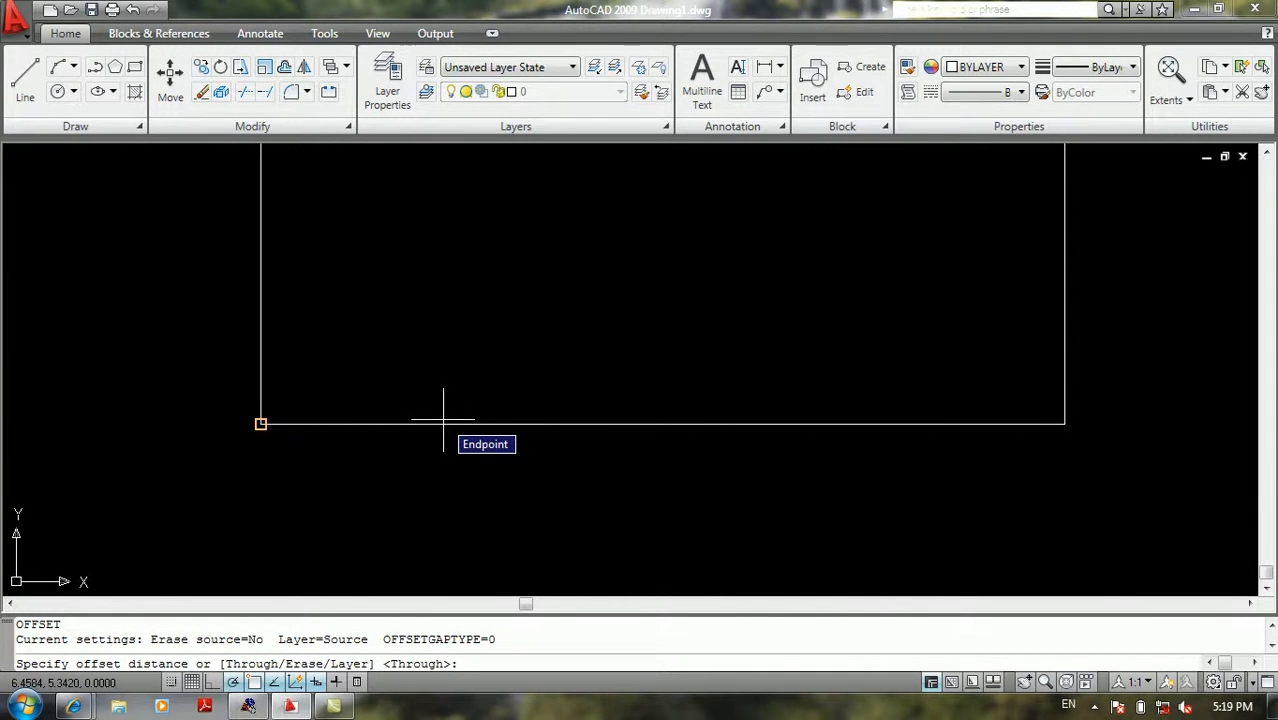
key(Escape)
scroll(442, 419, down, 5)
mouse_move(442, 419)
middle_down()
mouse_move(354, 382)
mouse_move(290, 412)
middle_up()
scroll(350, 377, up, 3)
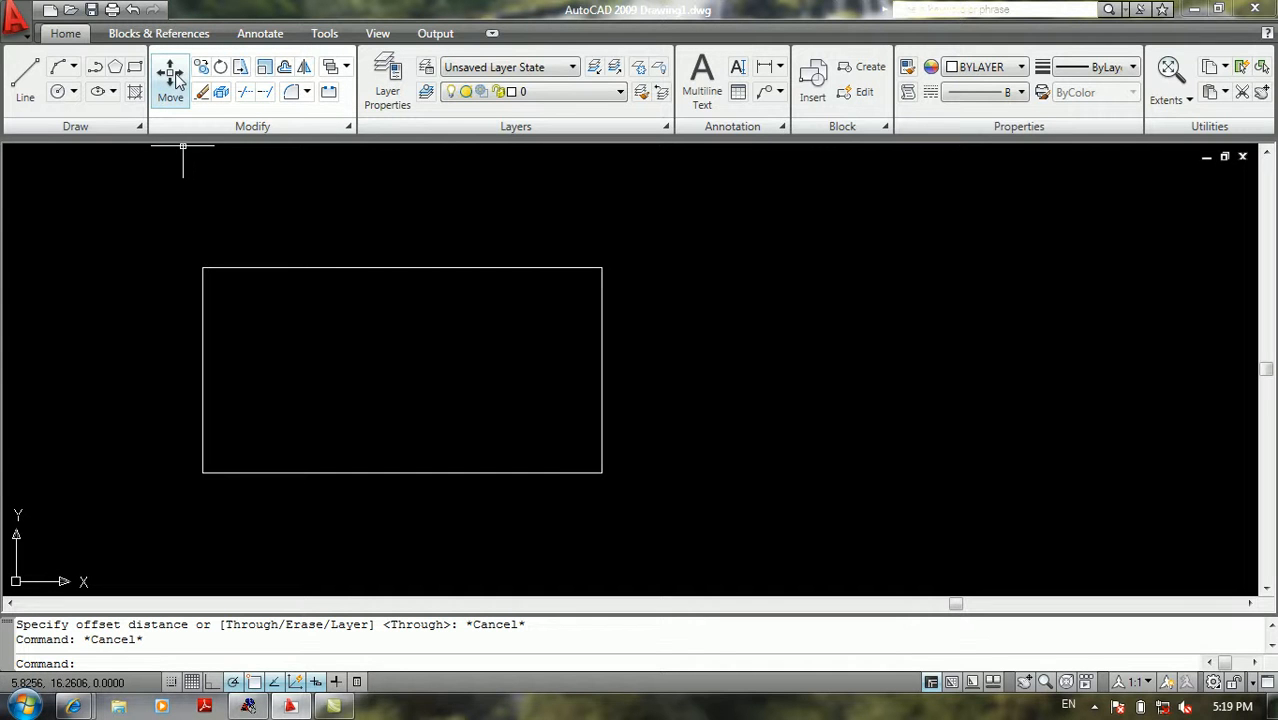
Step: Move all four sides of the rectangle horizontally to the right, using the lower-right corner as the base point
click(16, 16)
mouse_move(123, 246)
mouse_move(112, 224)
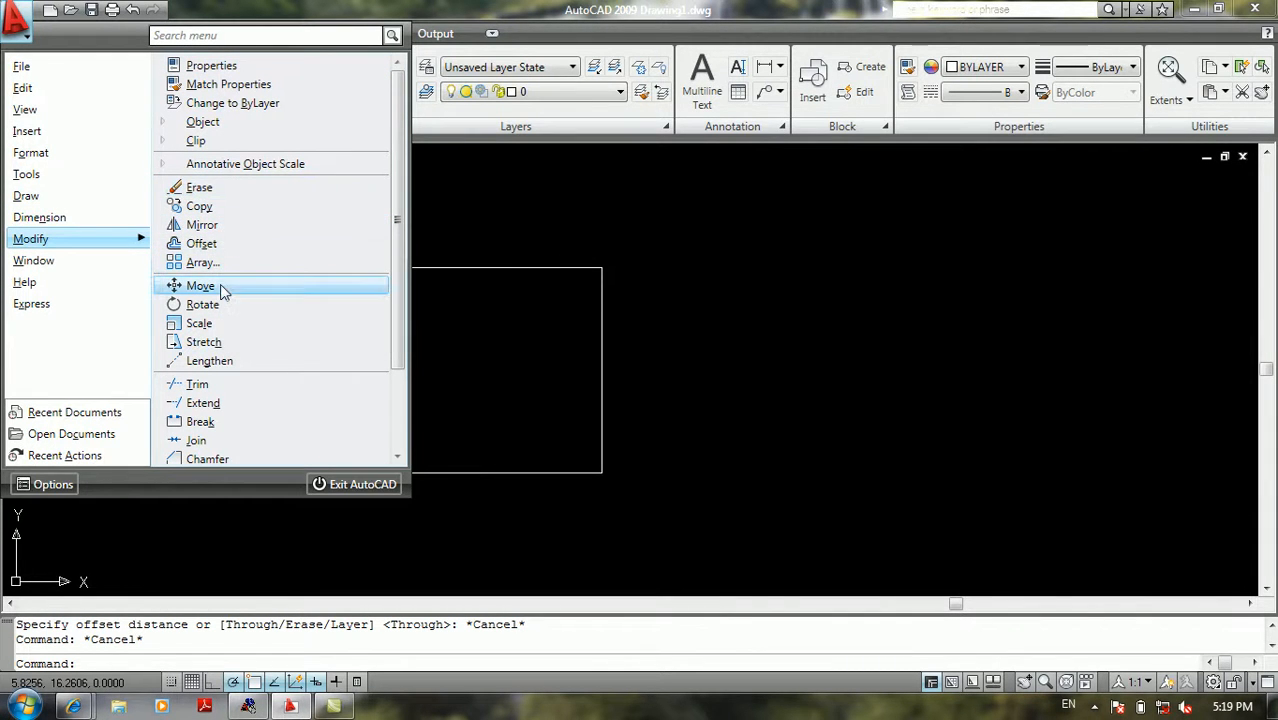
click(708, 392)
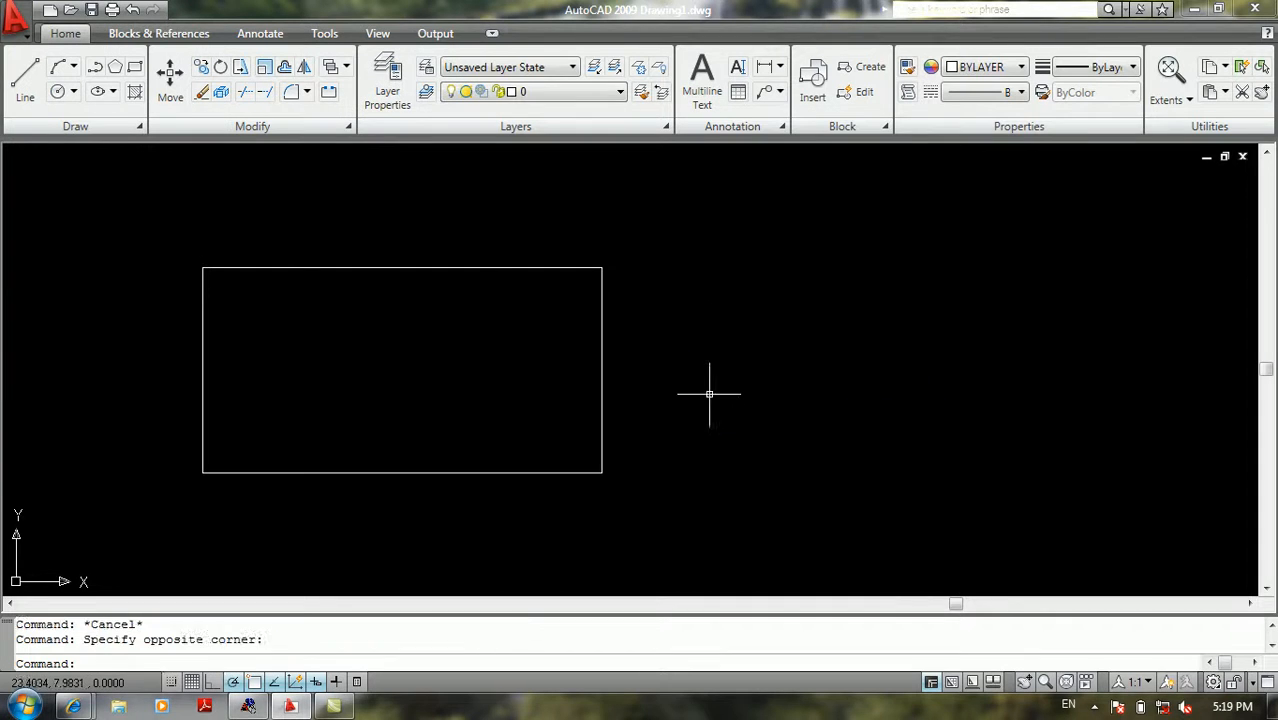
text(m)
key(Return)
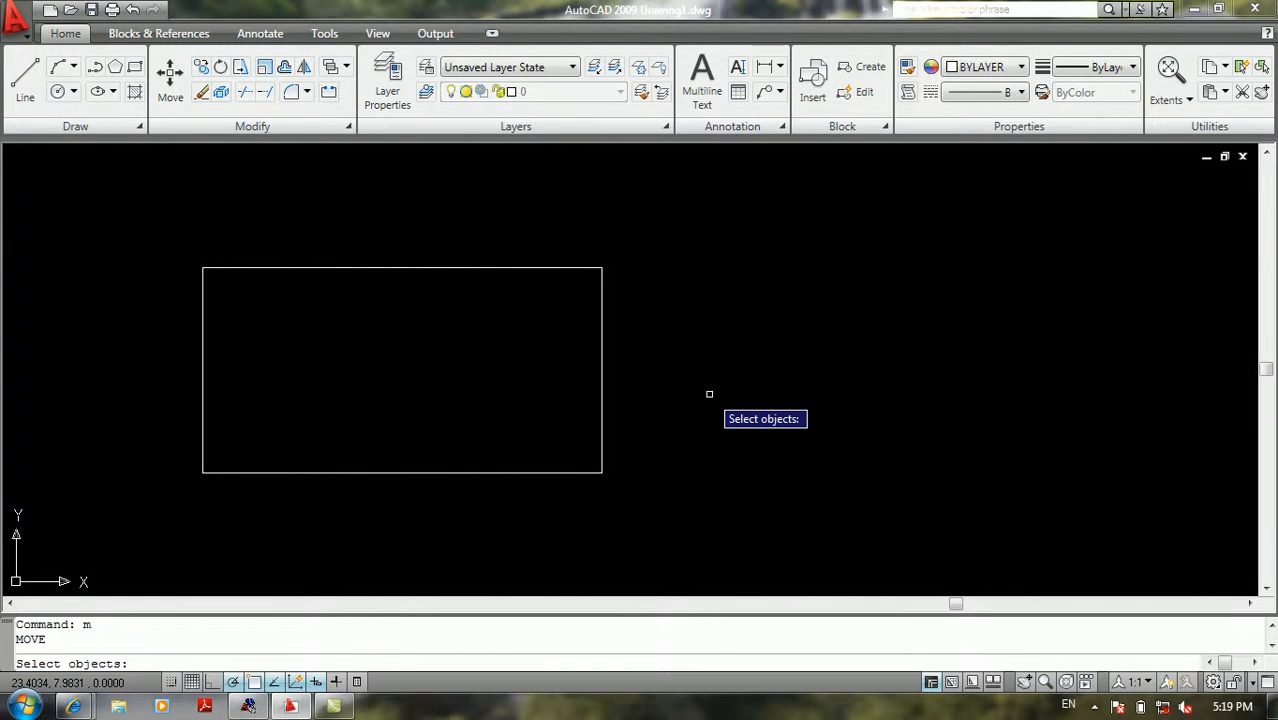
click(677, 217)
click(119, 548)
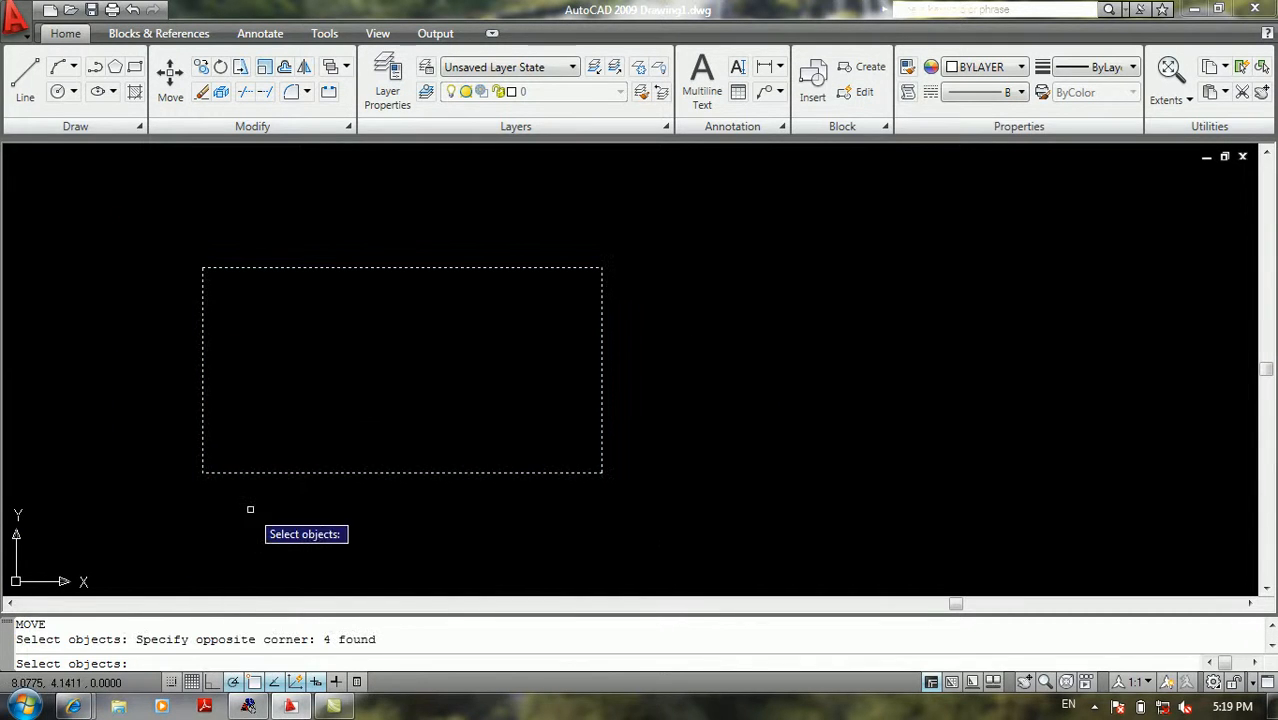
key(Return)
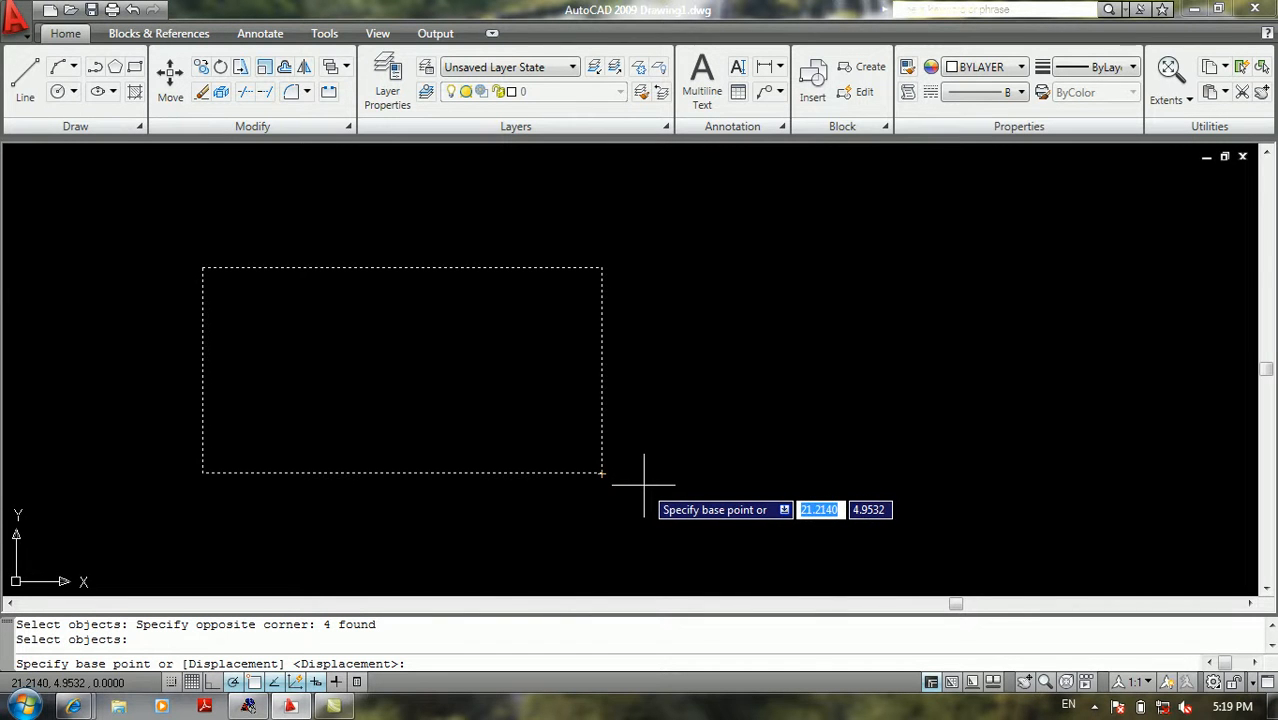
click(602, 472)
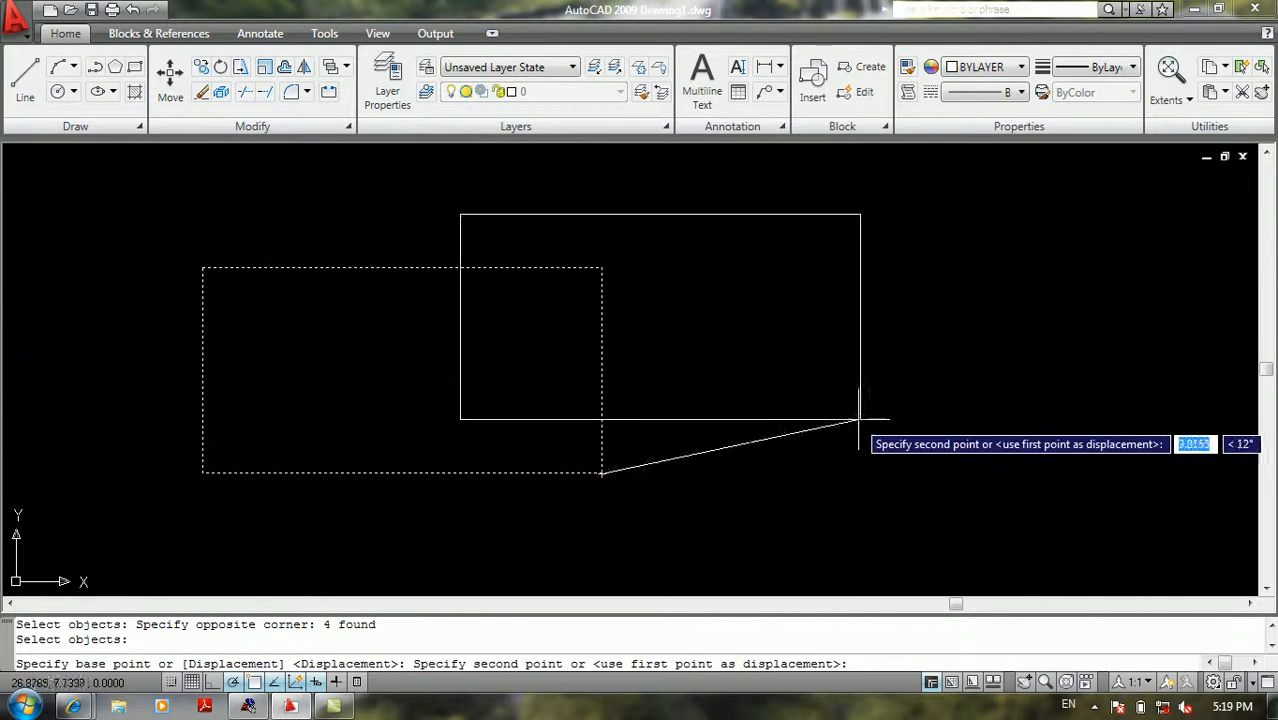
click(1103, 472)
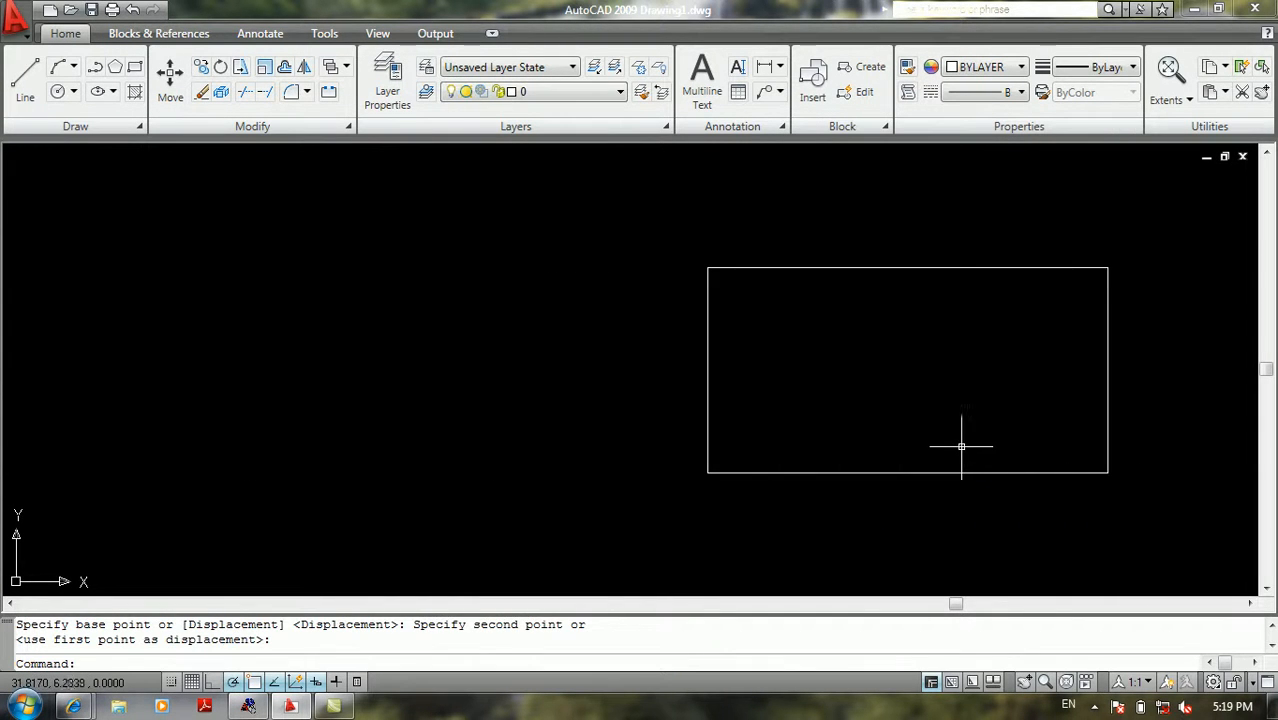
Step: Move the whole rectangle 10 units to the left, using its lower-left corner as the base point
key(Return)
click(1190, 227)
click(597, 509)
key(Return)
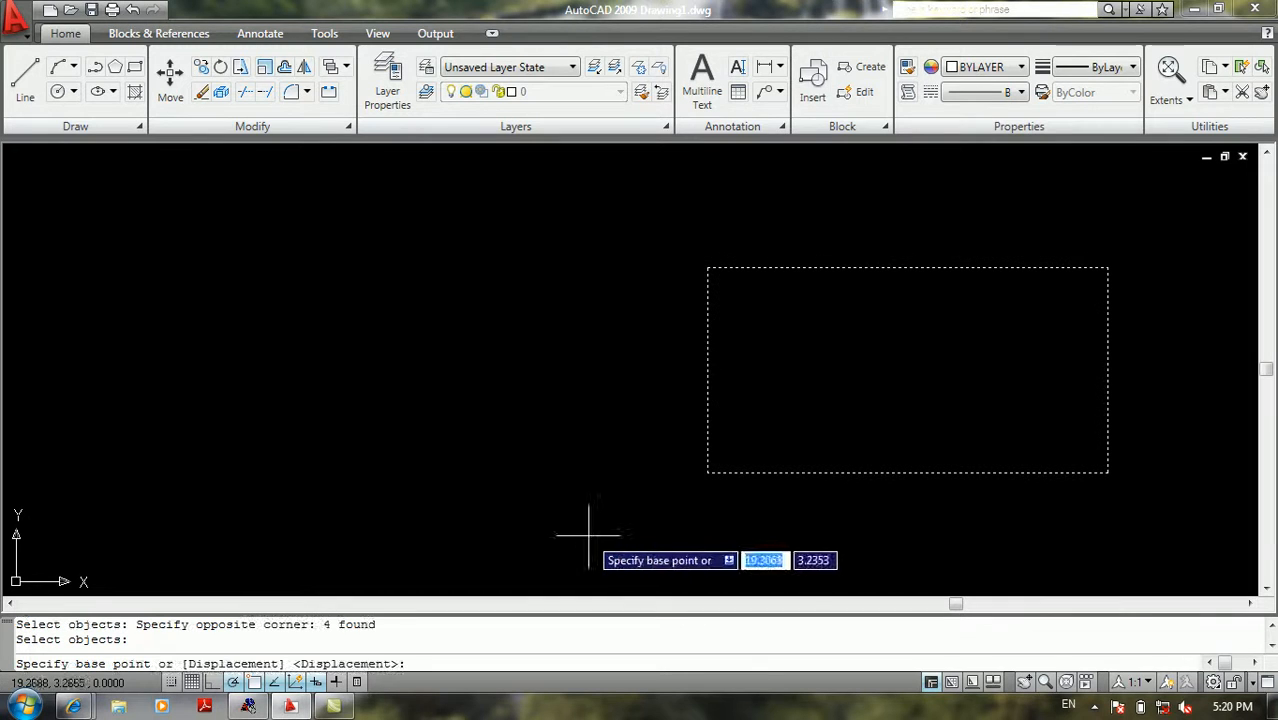
click(707, 472)
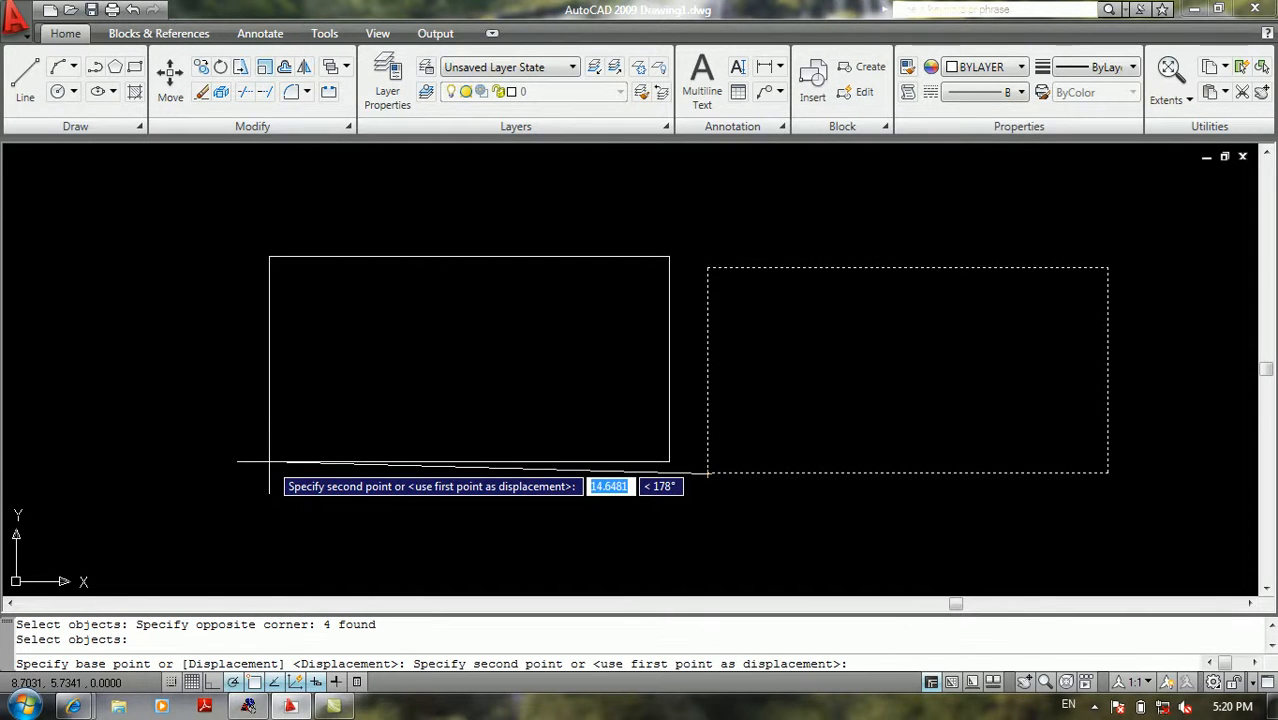
text(10)
key(Return)
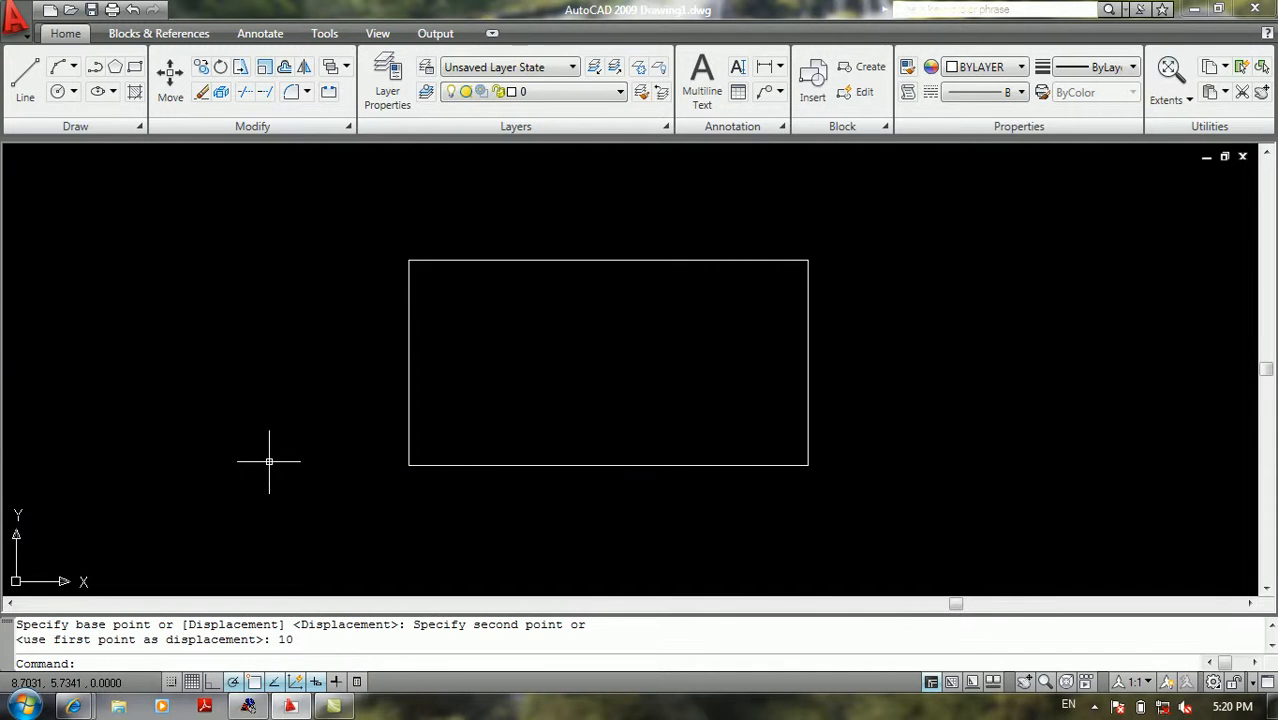
Step: Move the rectangle from its lower-right corner by a distance of 20 at an angle of 150°
text(m)
key(Return)
click(894, 204)
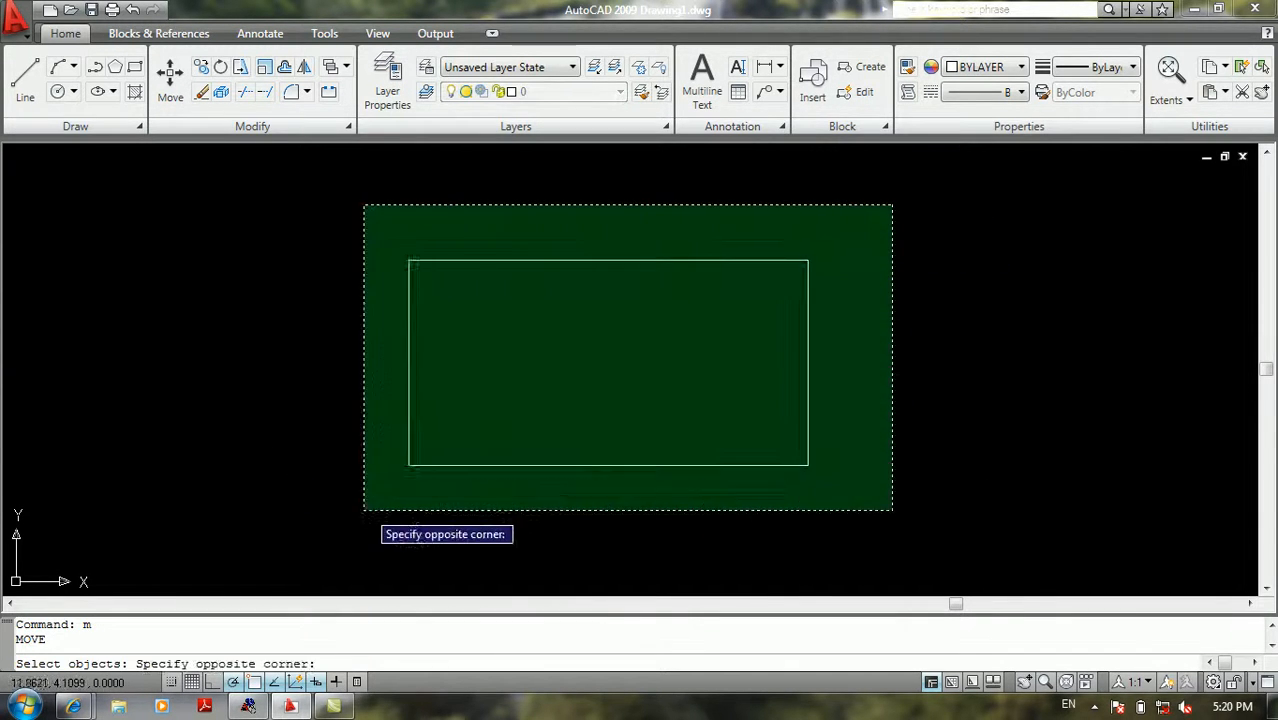
click(390, 507)
key(Return)
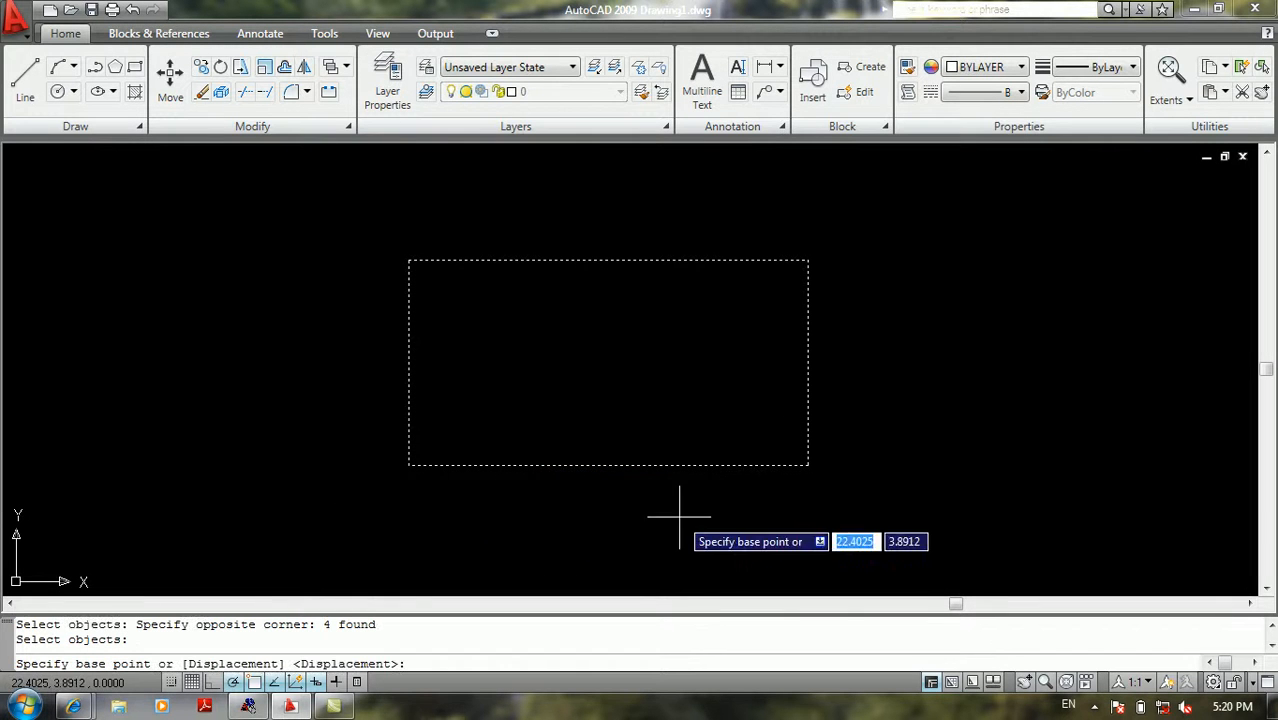
click(807, 464)
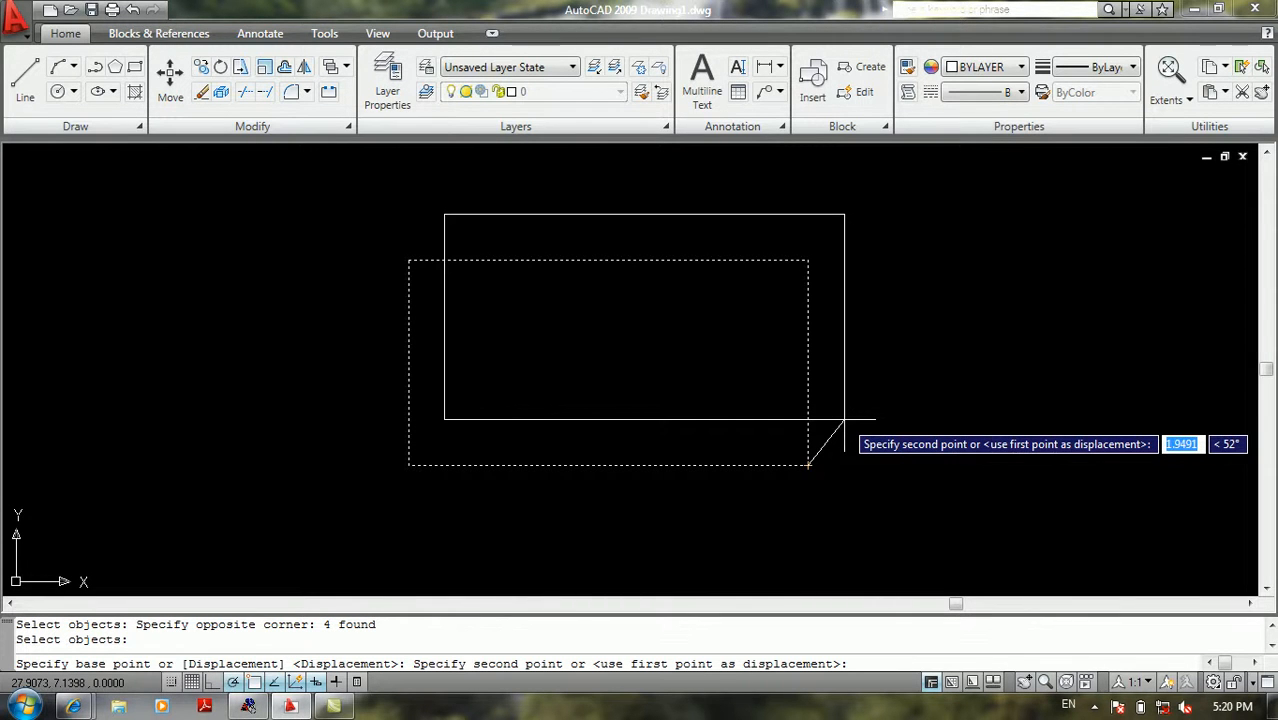
text(13)
key(Tab)
text(1)
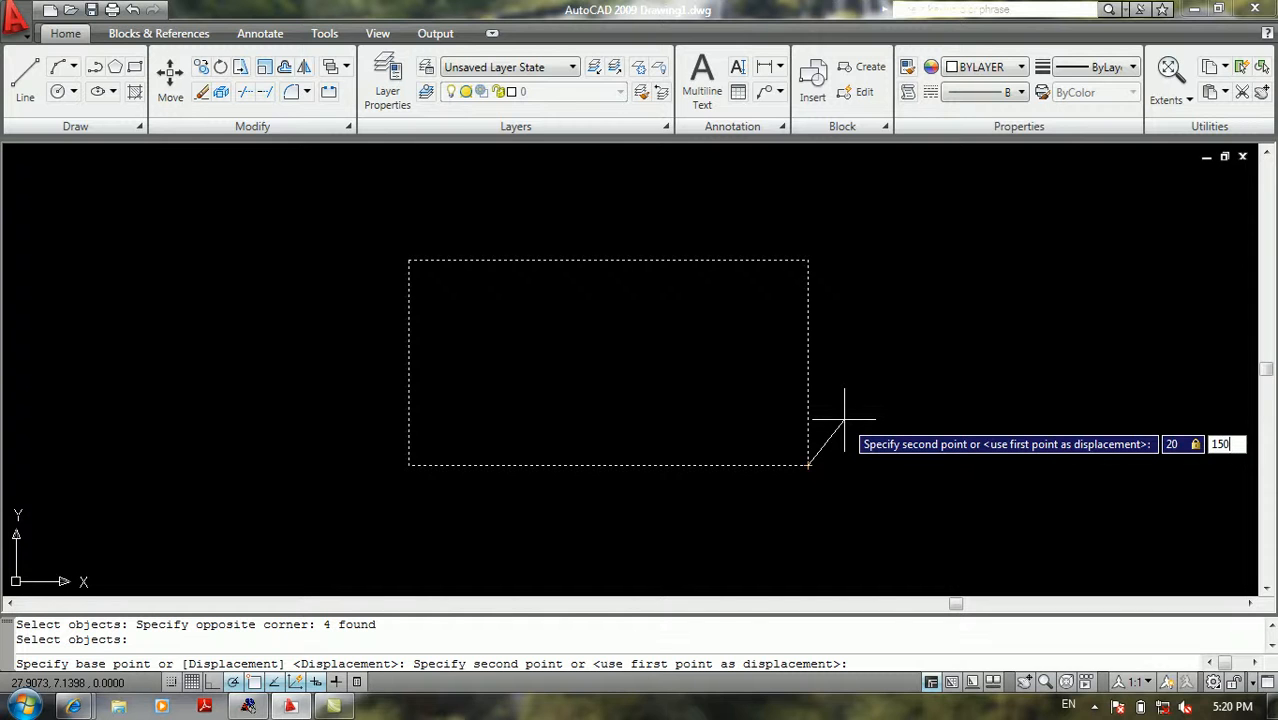
text(50)
key(Return)
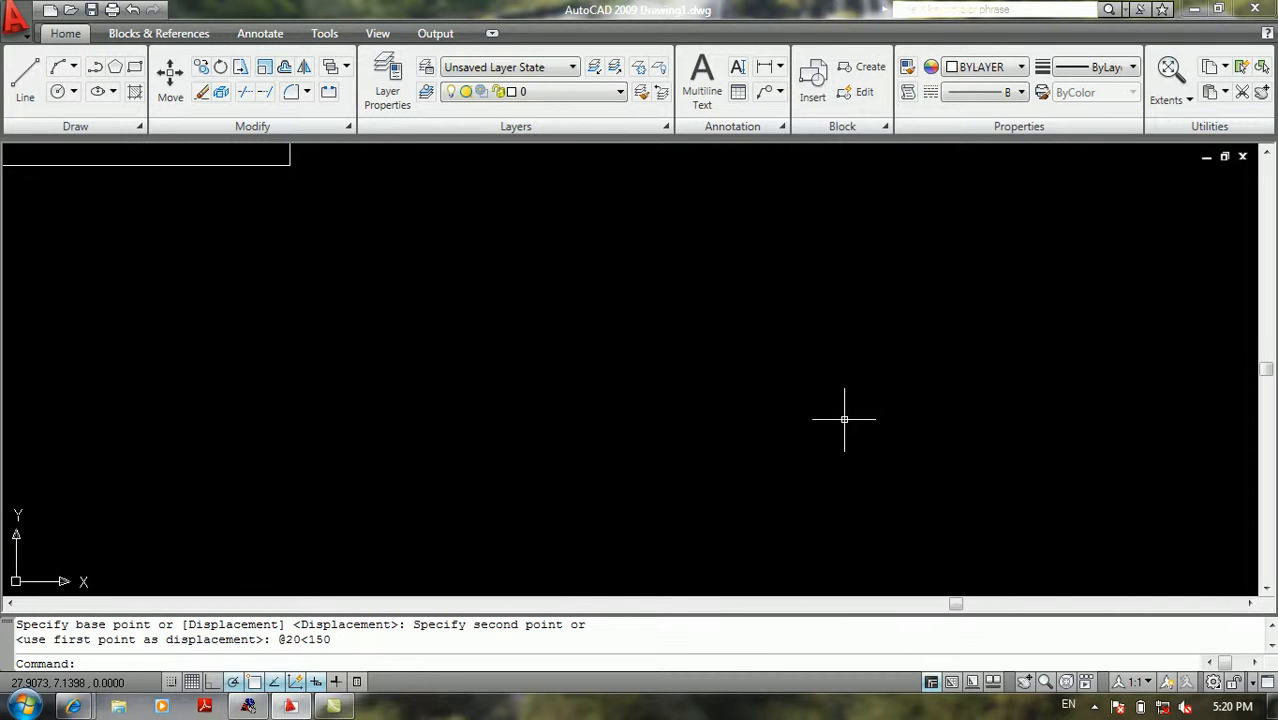
Step: Offset the rectangle's bottom side inward by 0.4
scroll(614, 396, down, 4)
middle_drag(562, 349, 655, 415)
scroll(540, 335, up, 3)
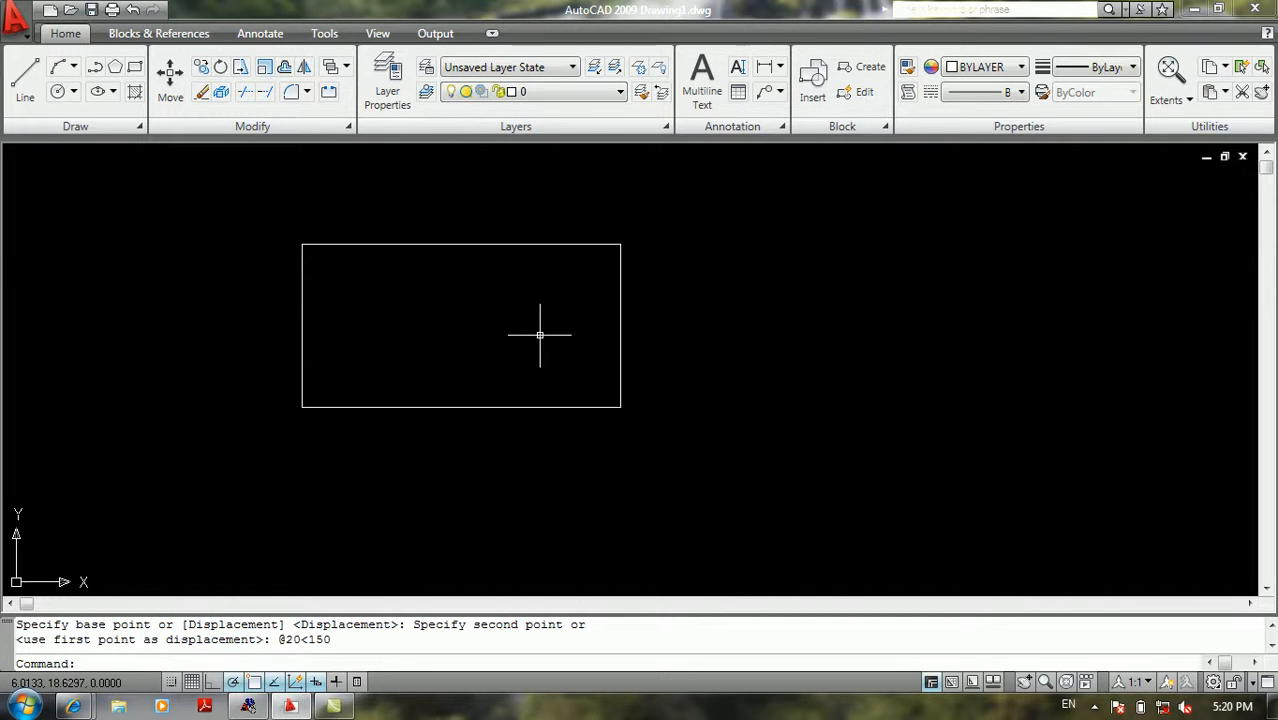
middle_drag(540, 335, 575, 364)
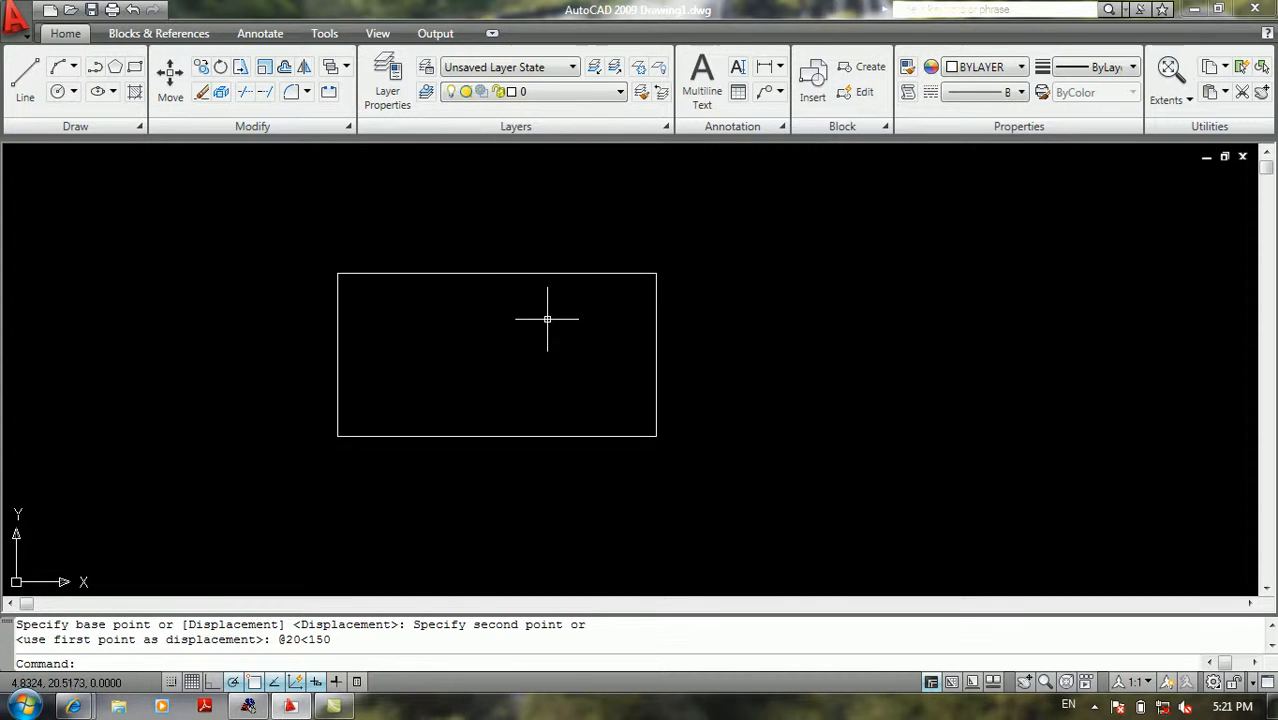
scroll(571, 330, up, 3)
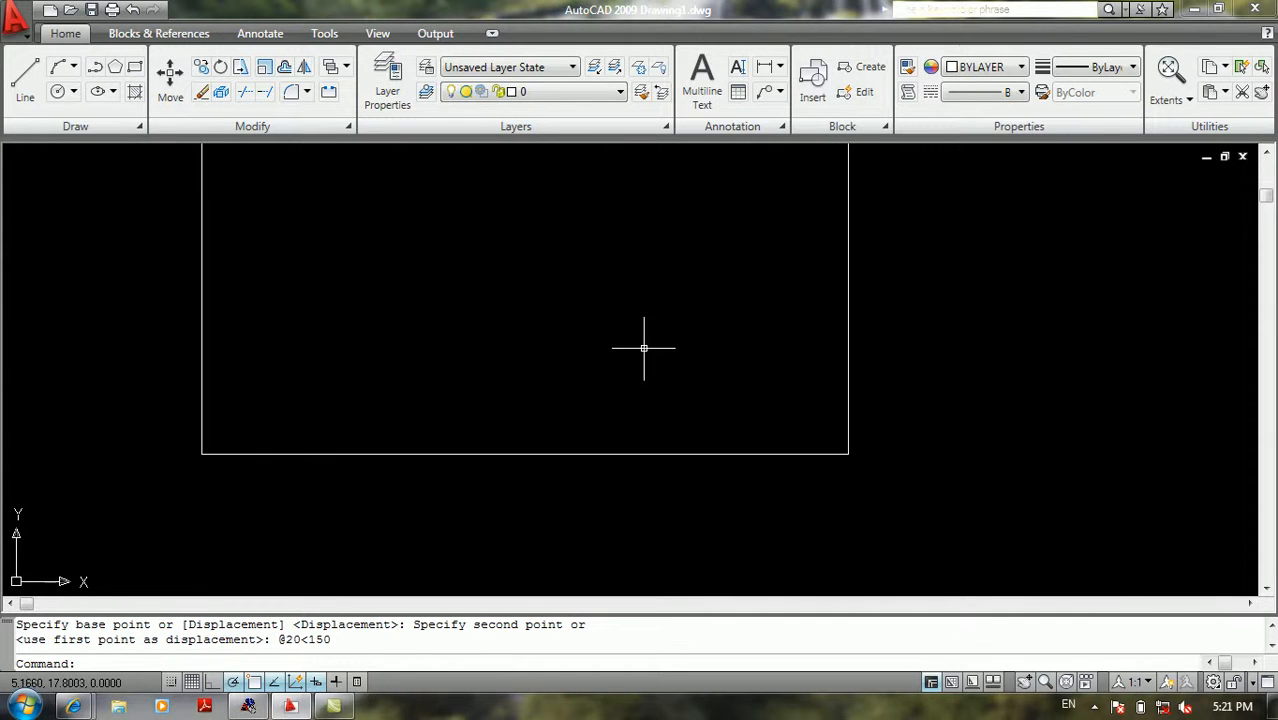
text(o)
key(Return)
text(0.4)
key(Return)
click(558, 453)
click(585, 410)
key(Return)
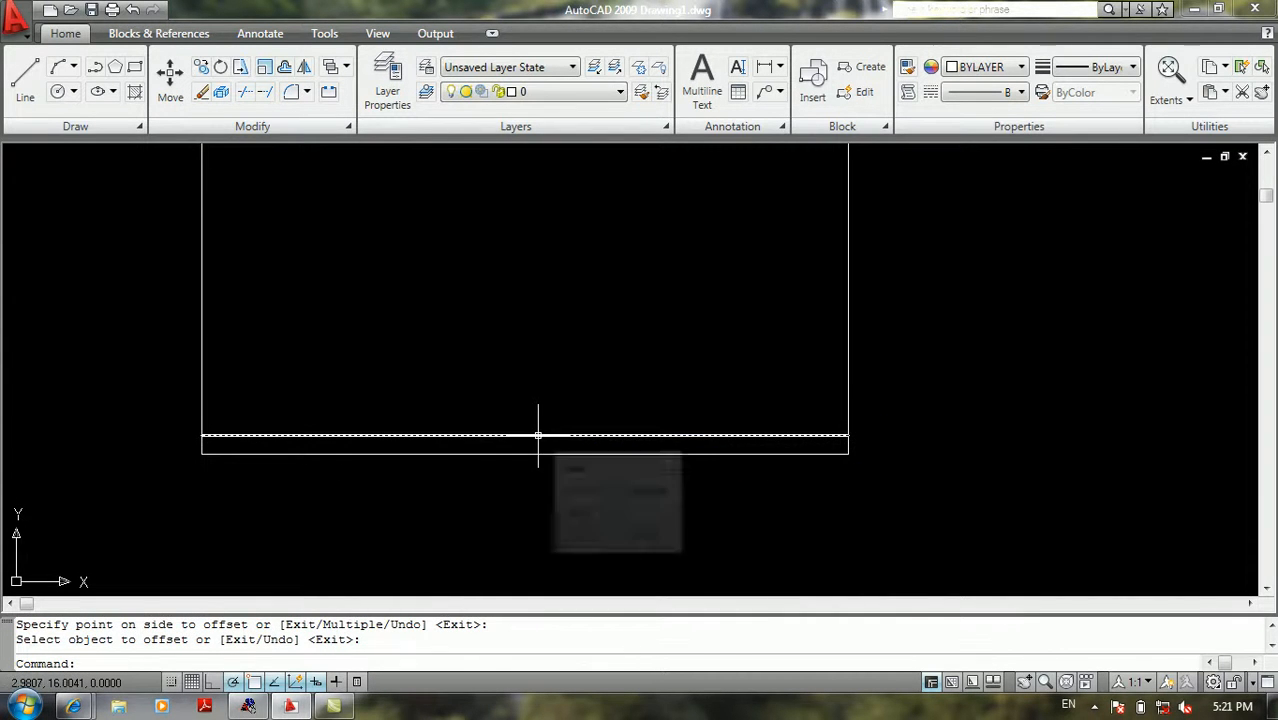
Step: Draw a vertical line about 1.4 long upward from the midpoint of the rectangle's bottom side
text(l)
key(Return)
click(524, 451)
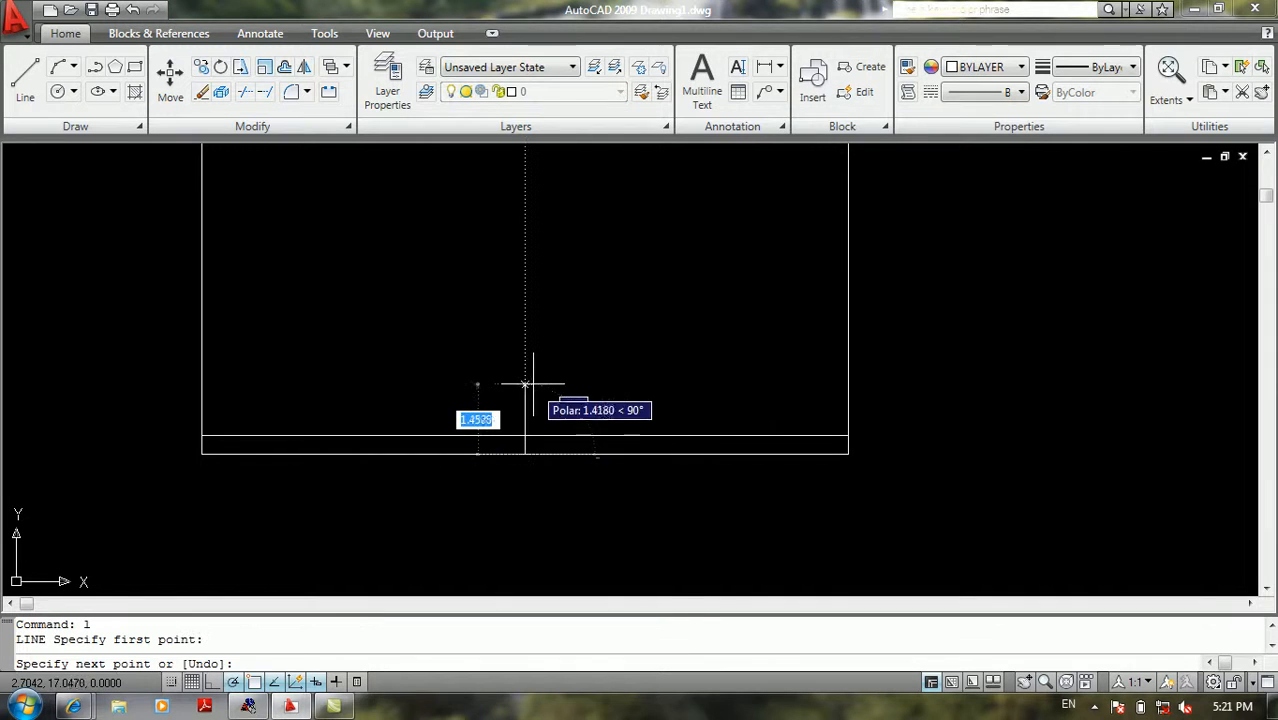
click(526, 383)
key(Return)
Step: Draw a circle centred on the short line's lower end with its radius reaching the line's upper end
text(c)
key(Return)
click(525, 450)
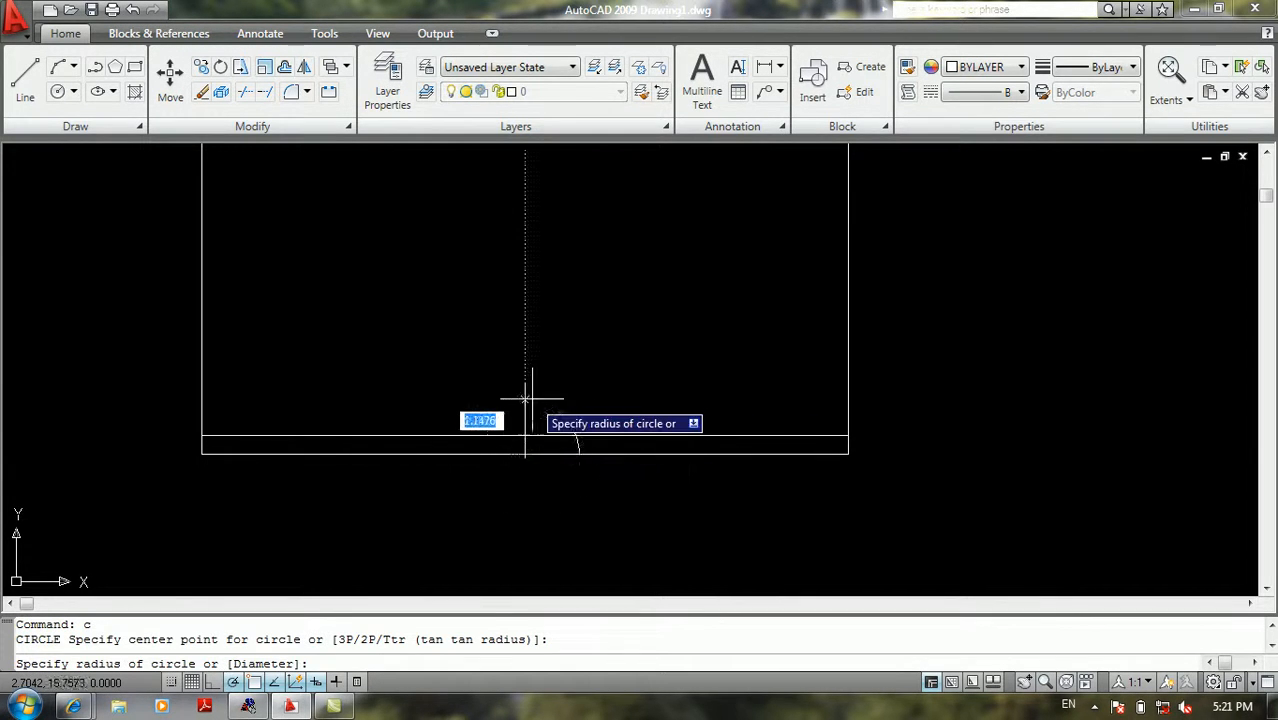
click(525, 383)
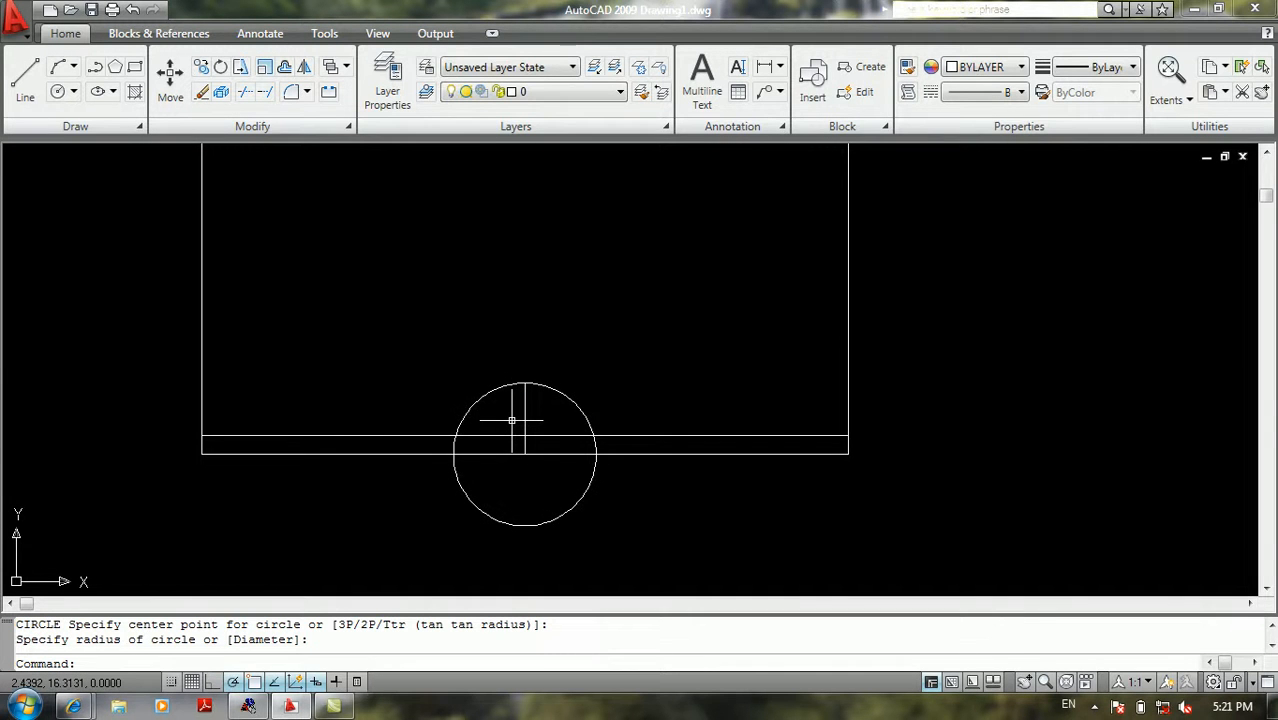
Step: Trim the circle's right and lower portions, keeping only the upper-left quarter arc as a door swing
text(tr)
key(Return)
key(Return)
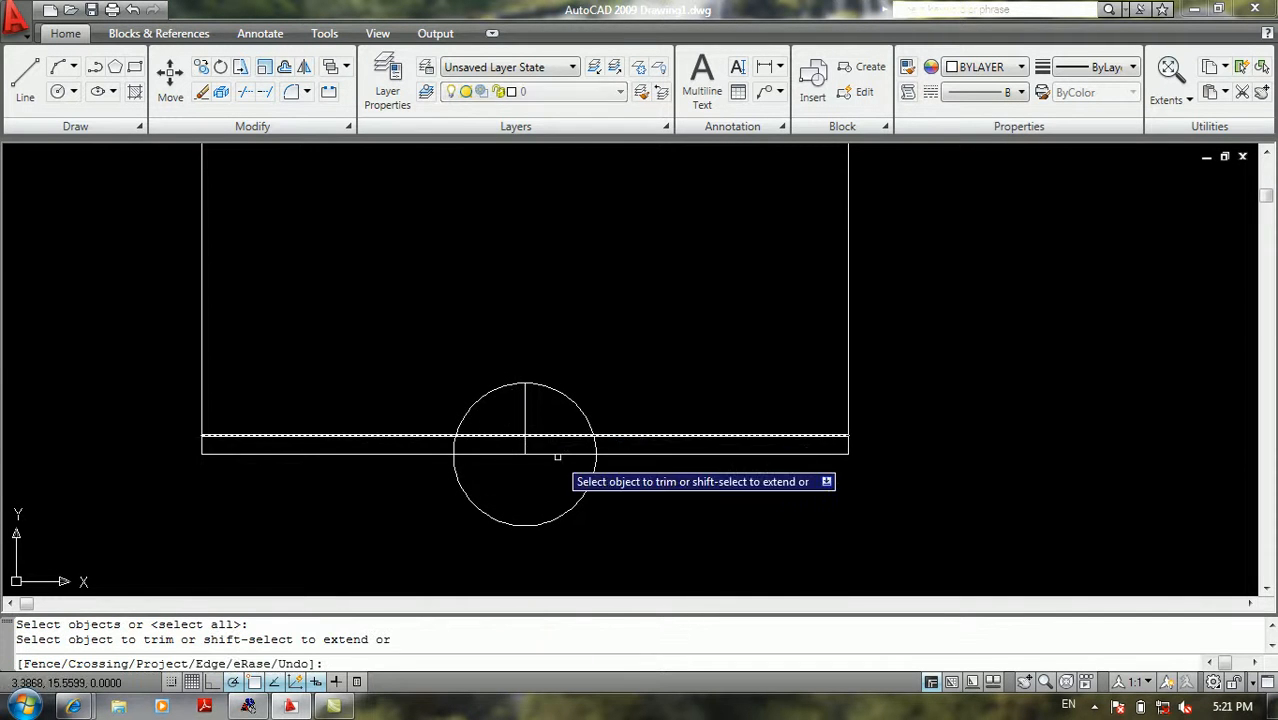
click(575, 407)
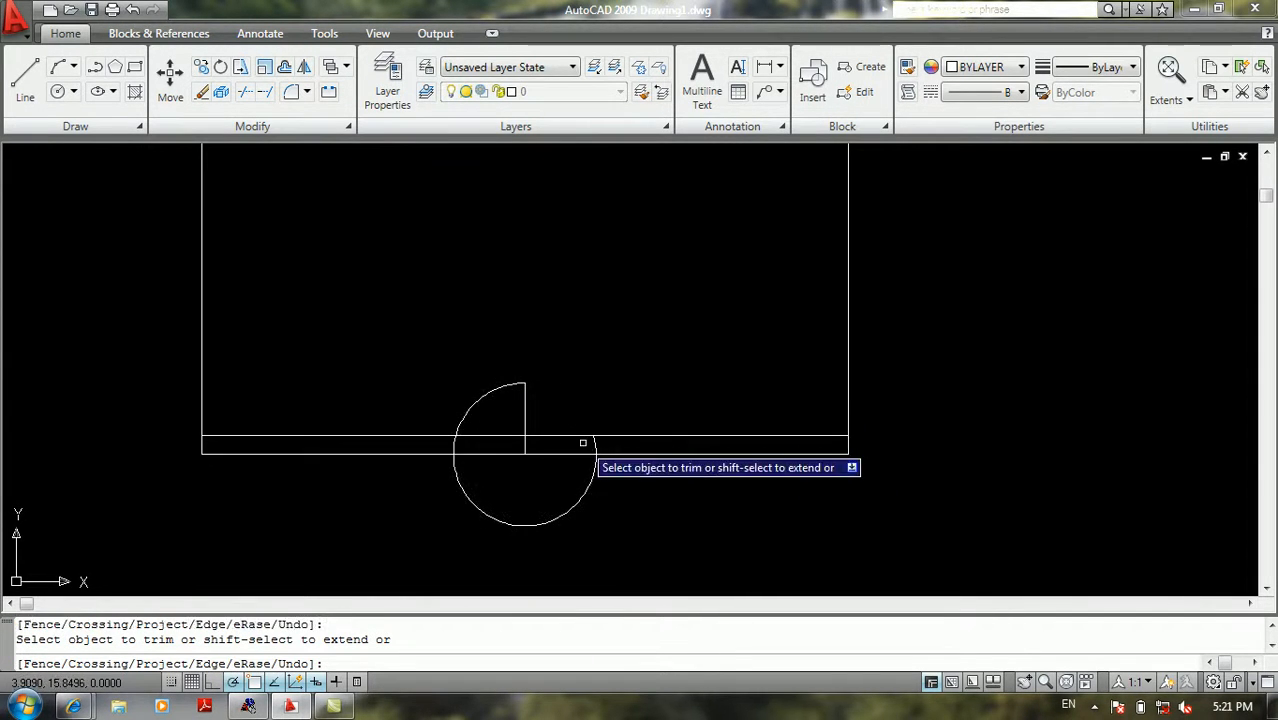
click(597, 474)
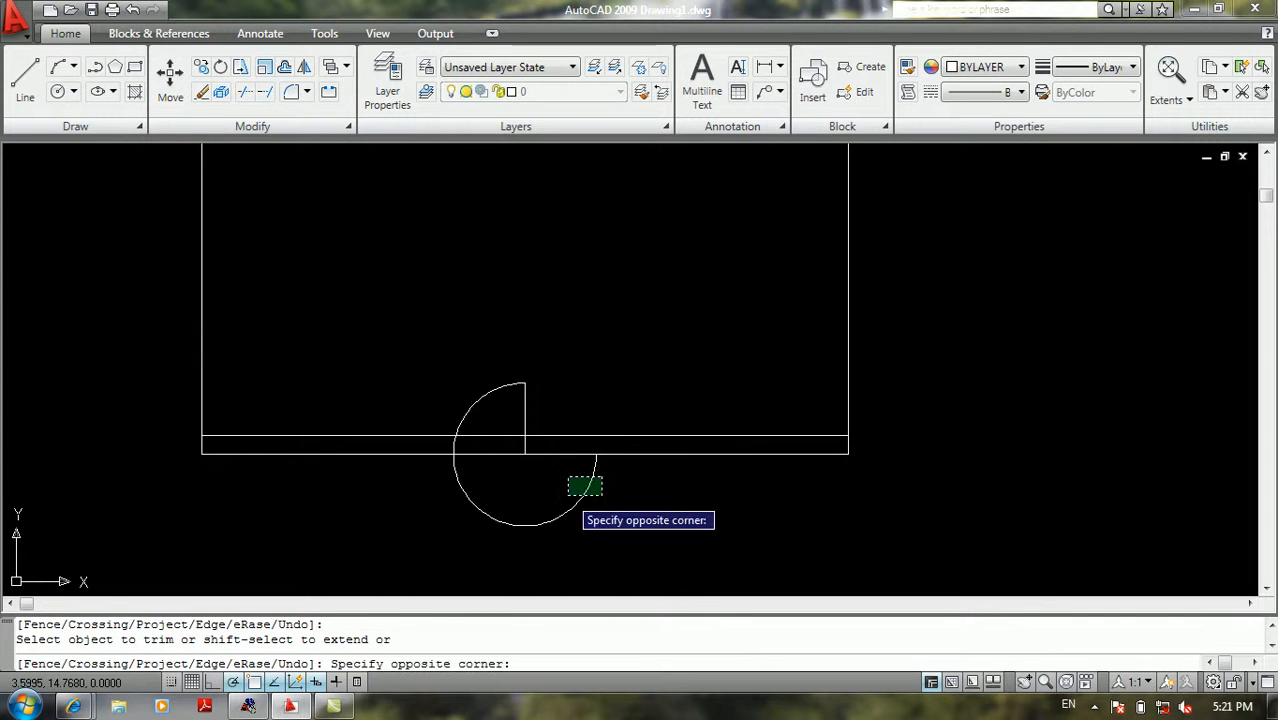
click(568, 497)
Step: Trim both horizontal wall lines between the arc and the vertical door line to open the doorway
click(466, 493)
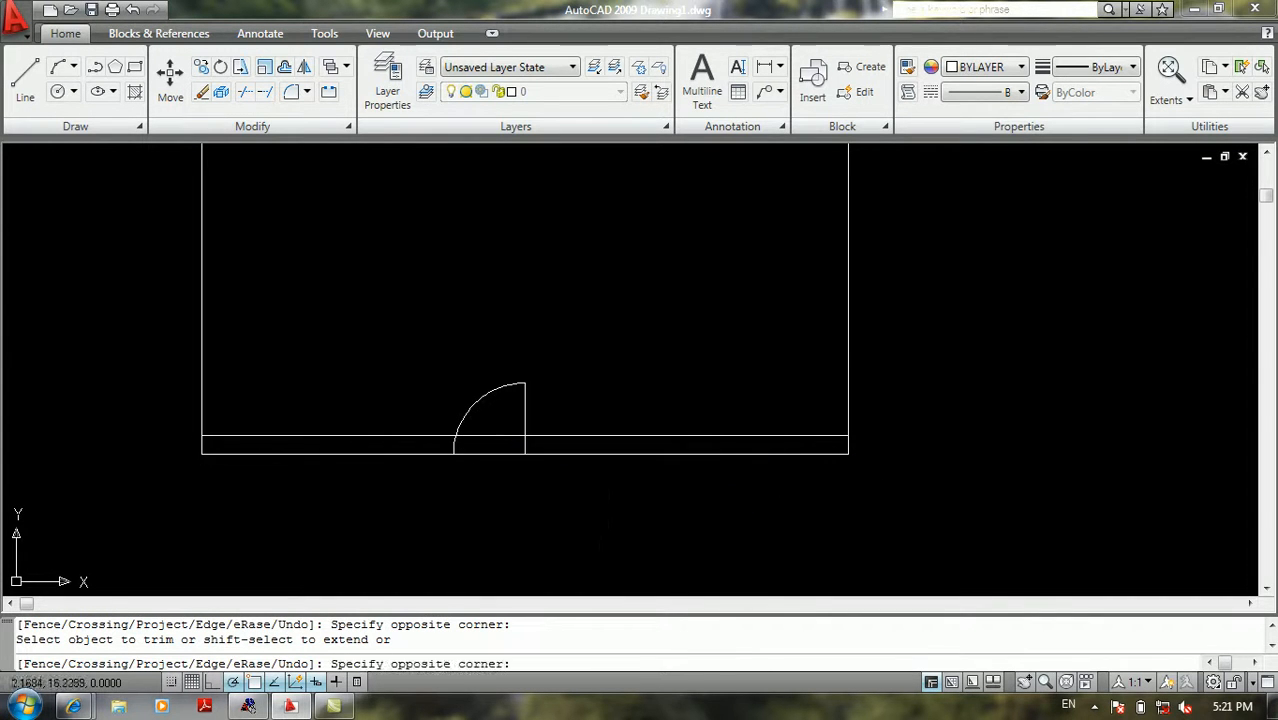
click(499, 422)
click(479, 476)
key(Return)
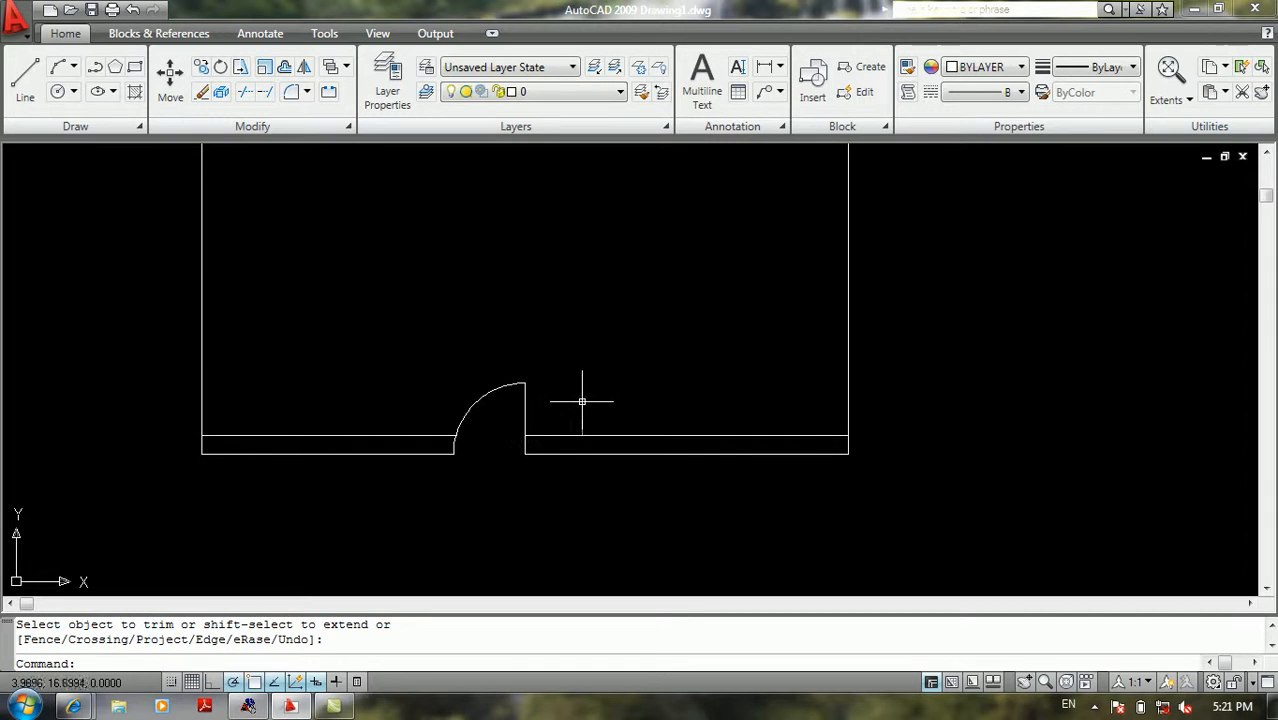
scroll(586, 396, down, 1)
middle_drag(590, 382, 447, 404)
scroll(500, 427, up, 1)
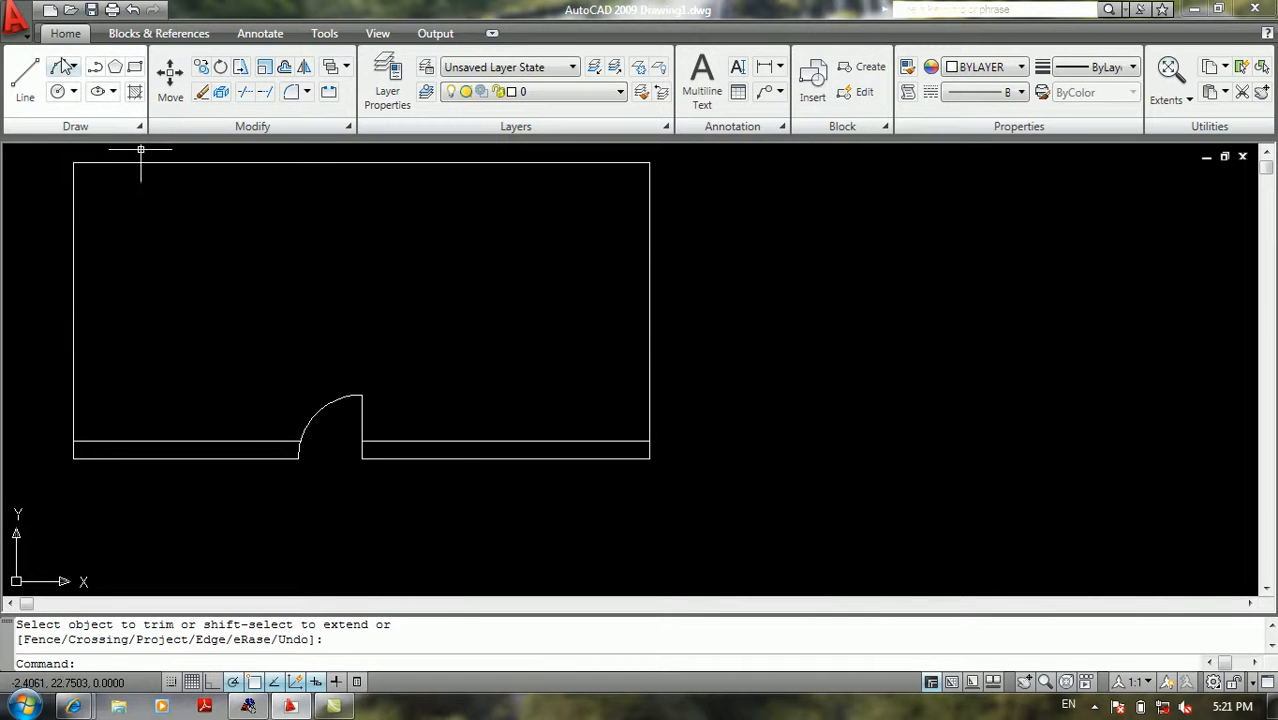
click(17, 16)
mouse_move(134, 240)
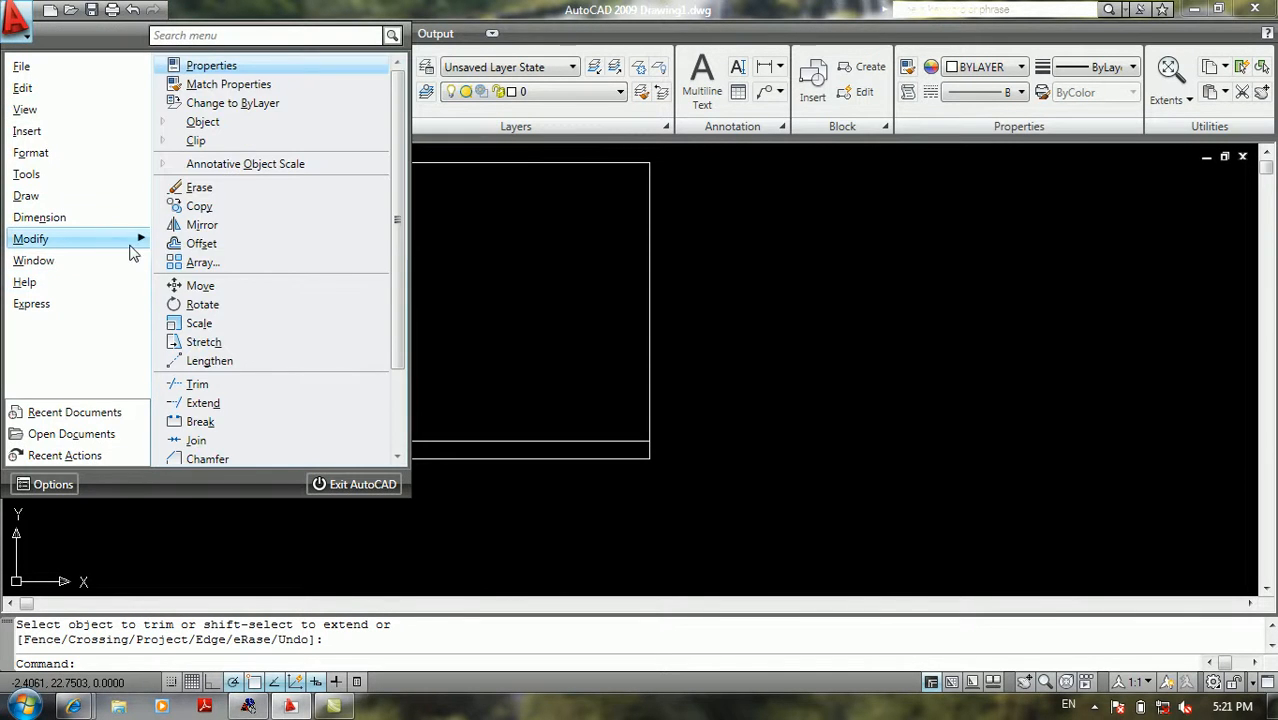
click(500, 268)
click(468, 310)
click(408, 327)
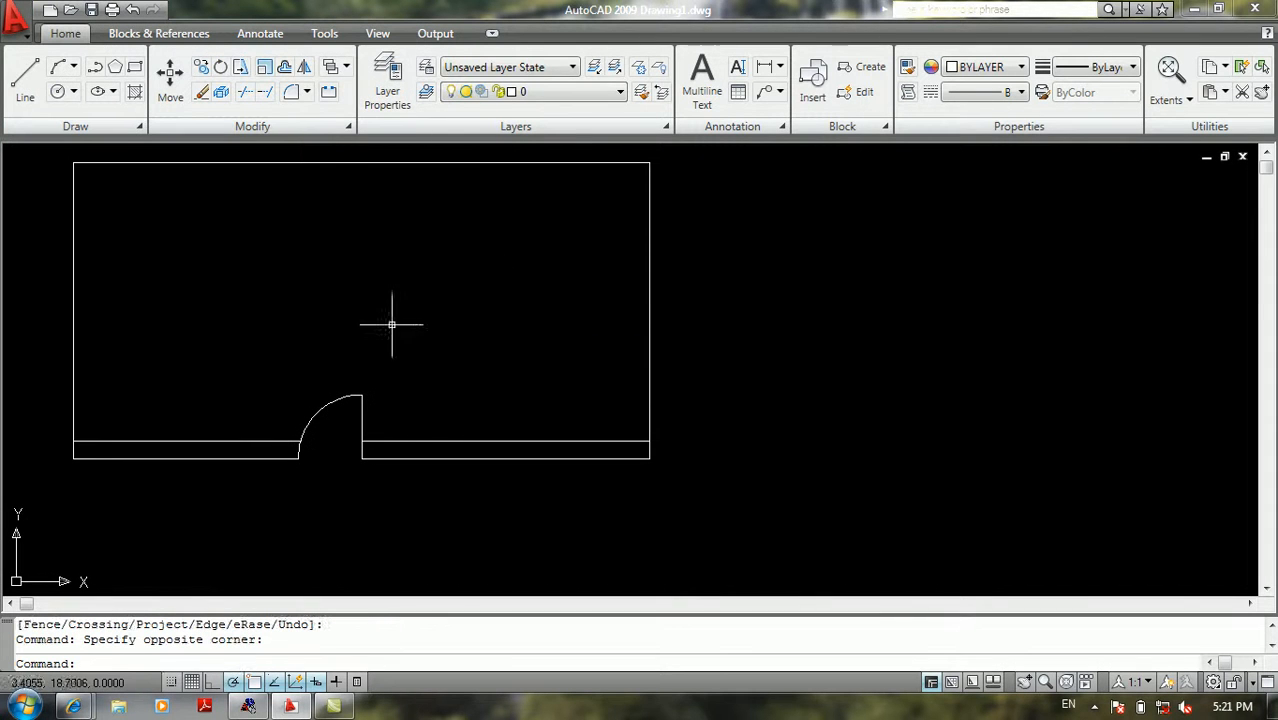
Step: Mirror the door arc and vertical door line about a vertical axis through the arc's lower-left endpoint, keeping the originals
click(306, 68)
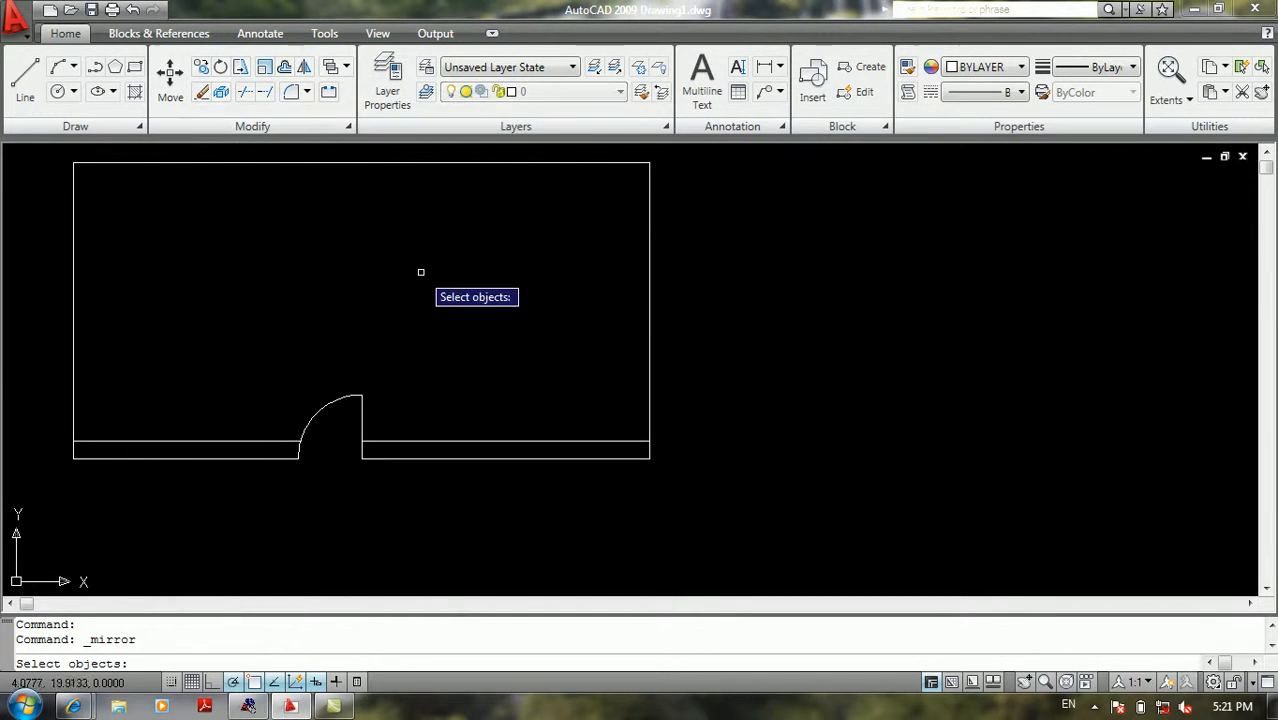
scroll(375, 390, up, 1)
click(377, 376)
click(272, 418)
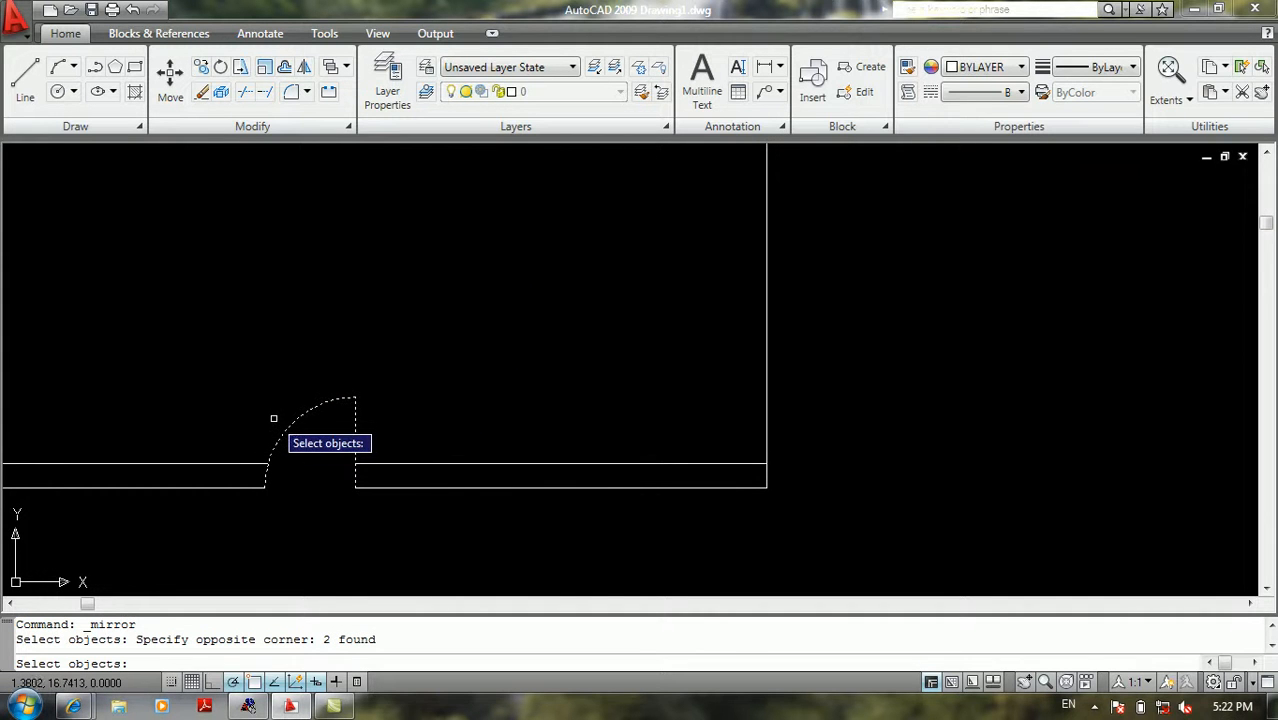
key(Return)
mouse_move(331, 417)
middle_down()
mouse_move(404, 390)
mouse_move(551, 388)
middle_up()
scroll(559, 392, down, 2)
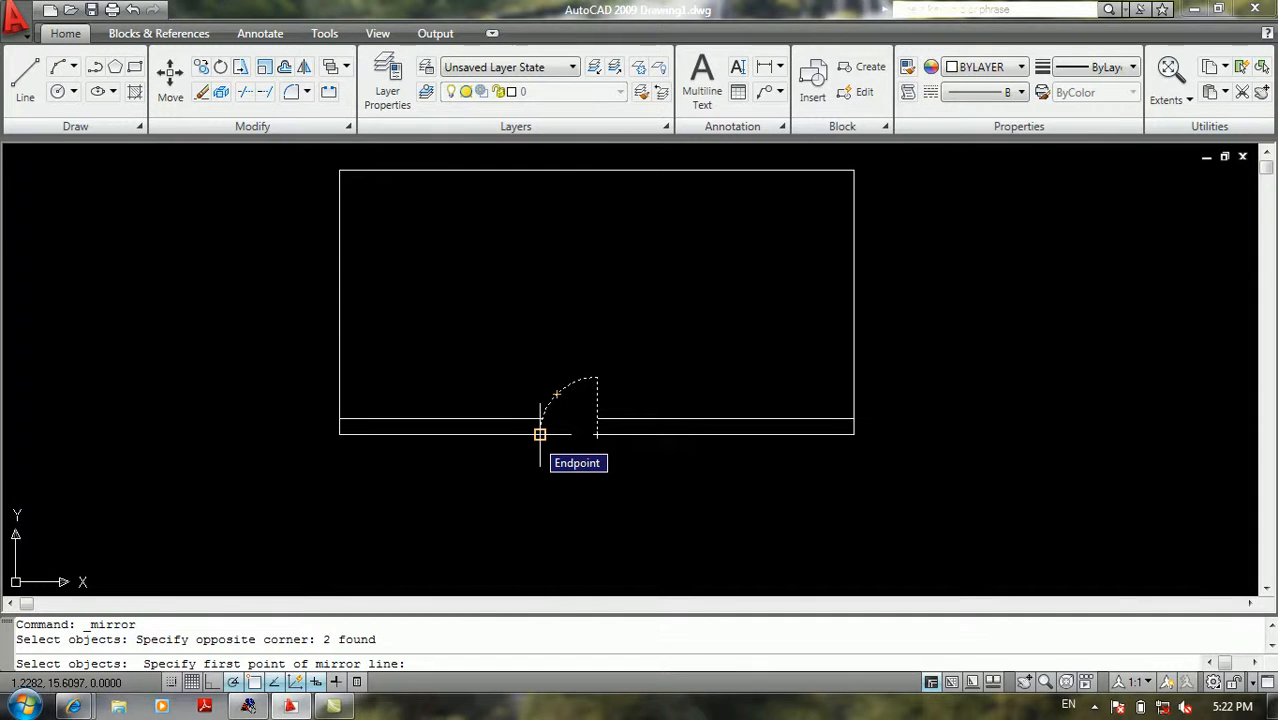
click(540, 434)
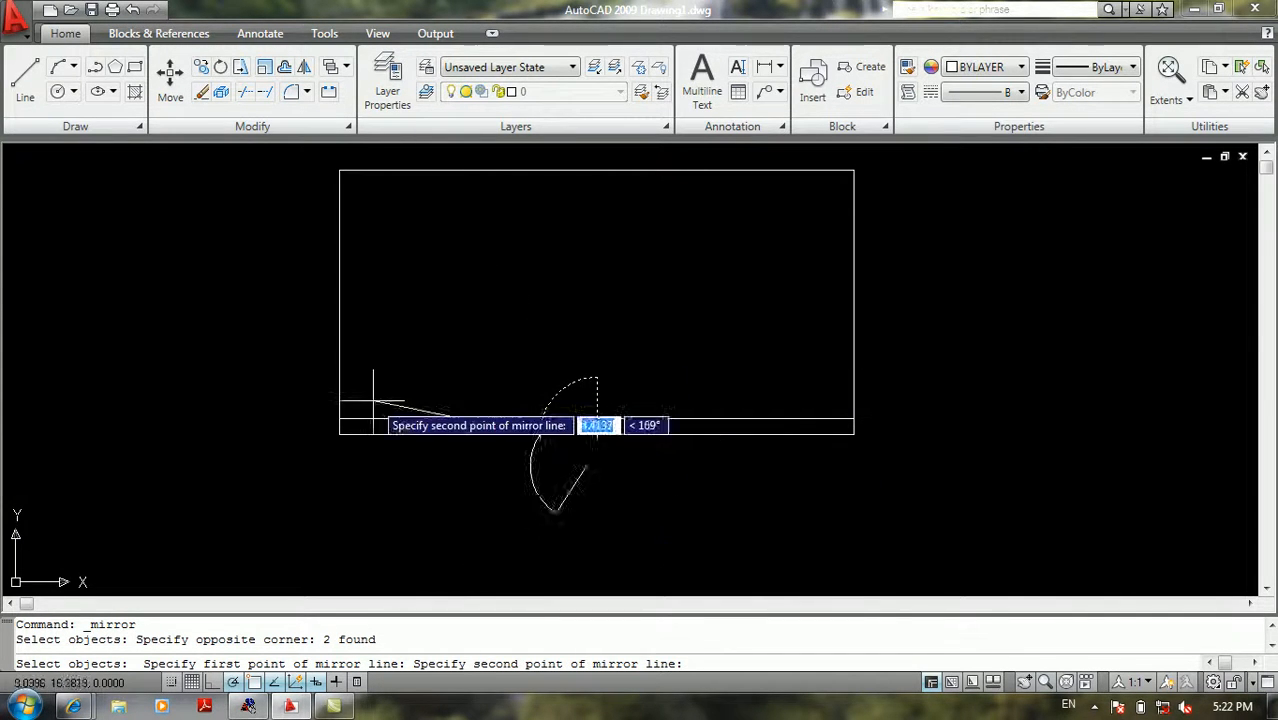
click(539, 279)
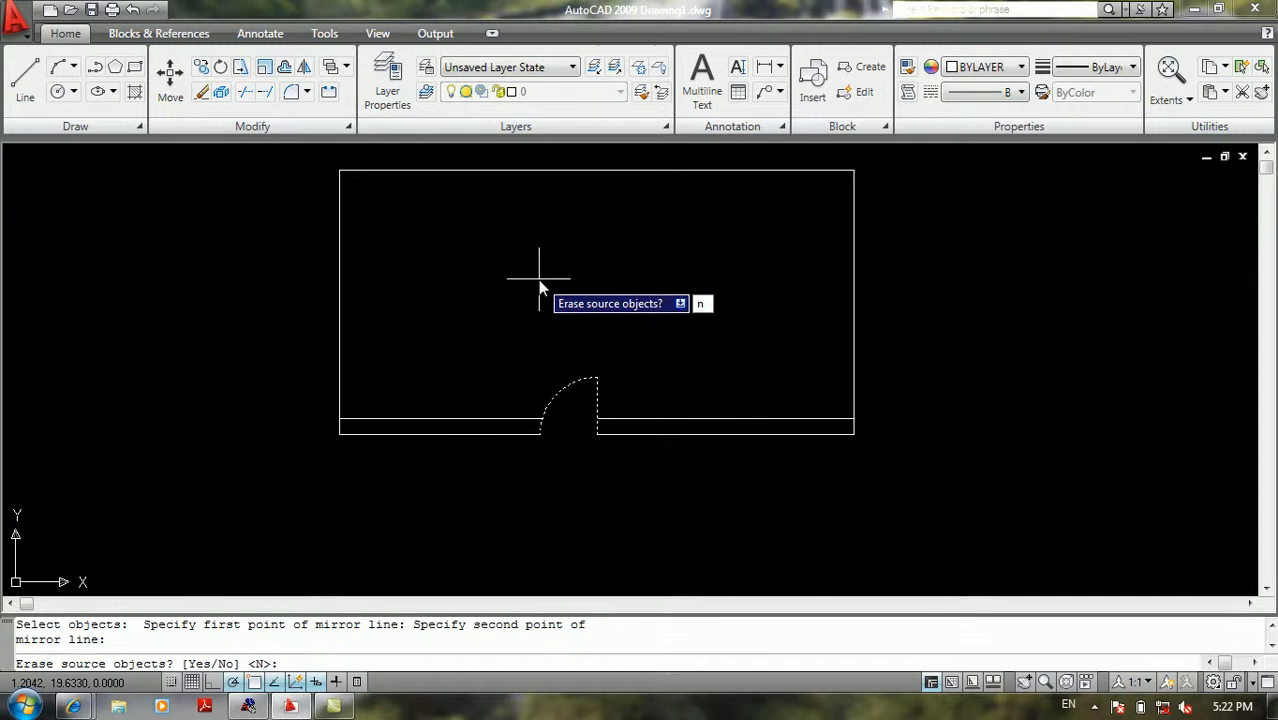
key(Return)
Step: Trim the upper wall line between the two door arcs, using all objects as cutting edges
scroll(516, 430, up, 6)
text(tr)
key(Return)
key(Return)
scroll(579, 337, up, 3)
click(634, 305)
Step: Try to trim both wall lines beside the mirrored door arc with a crossing window, and undo that trim
click(460, 249)
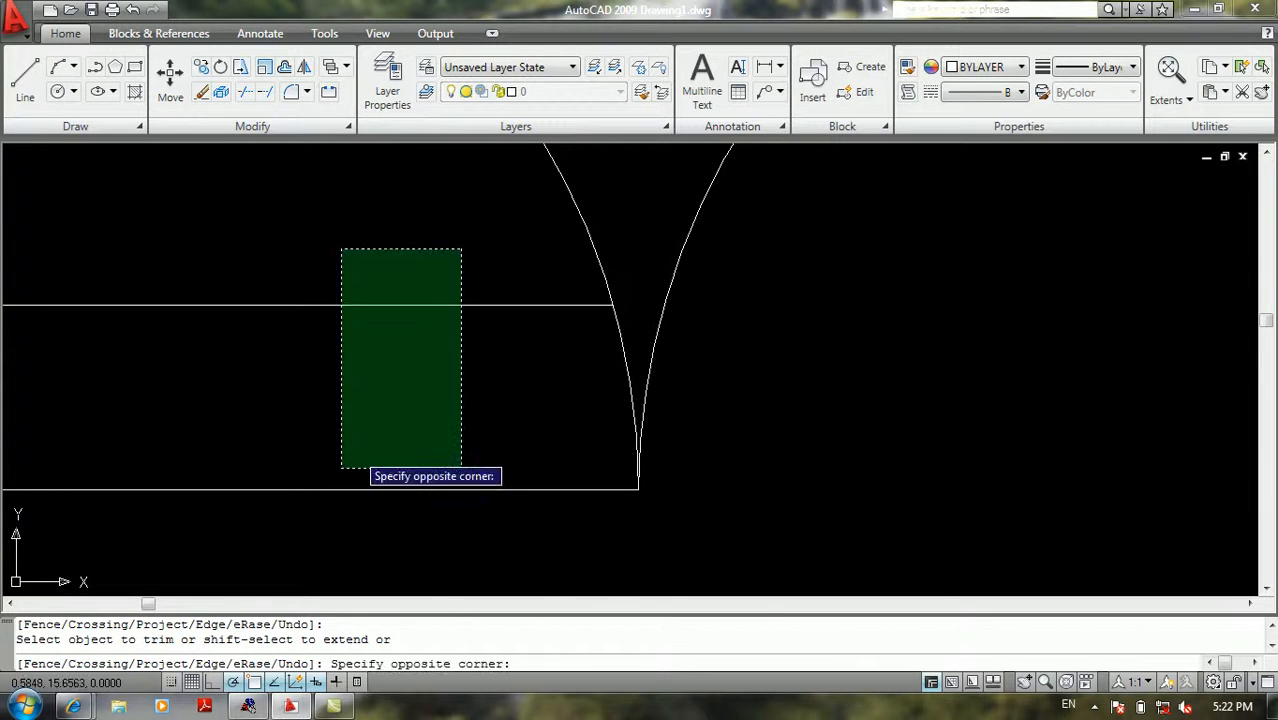
click(285, 528)
scroll(304, 500, down, 6)
middle_drag(323, 479, 374, 406)
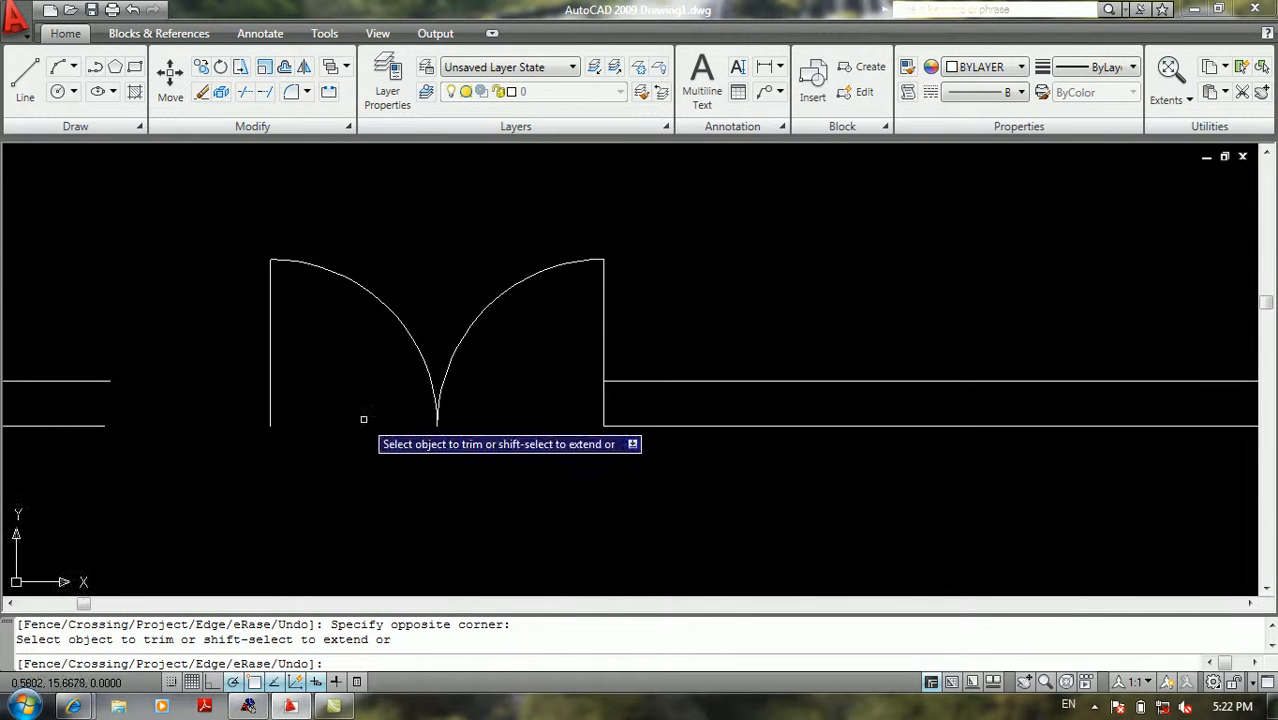
key(ctrl+z)
Step: Trim both wall lines across the mirrored left door leaf to complete the double-door opening
scroll(394, 405, down, 5)
click(373, 356)
click(322, 474)
key(Return)
scroll(340, 473, down, 4)
middle_drag(359, 472, 389, 448)
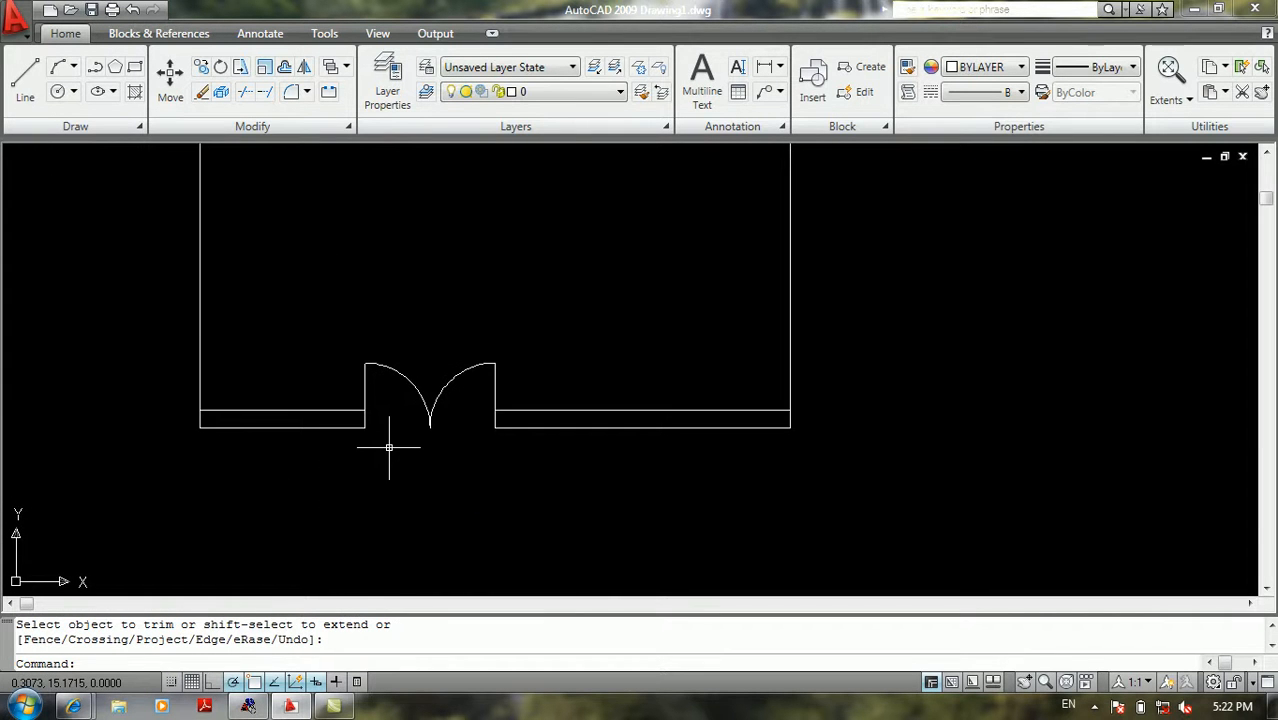
Step: Mirror the right door leaf about a vertical axis through the midpoint of the right bottom wall segment, keeping the original
scroll(389, 448, up, 2)
text(mi)
key(Return)
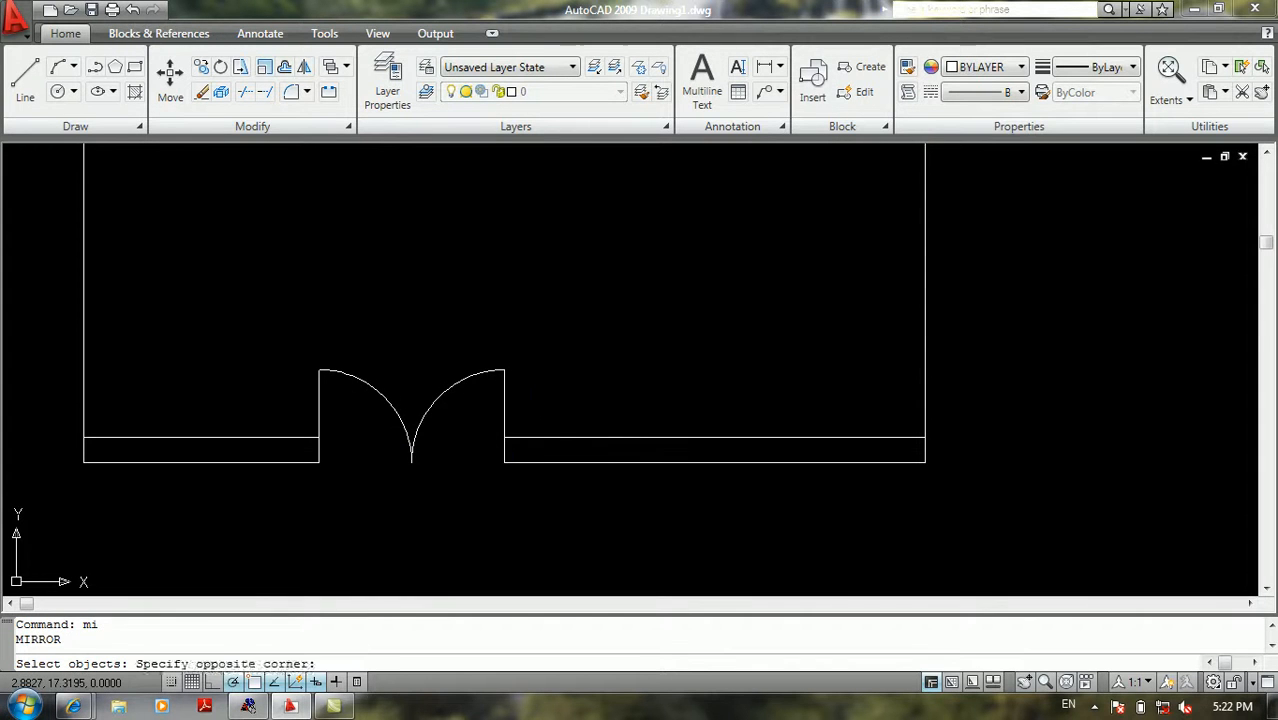
click(515, 355)
click(446, 378)
key(Return)
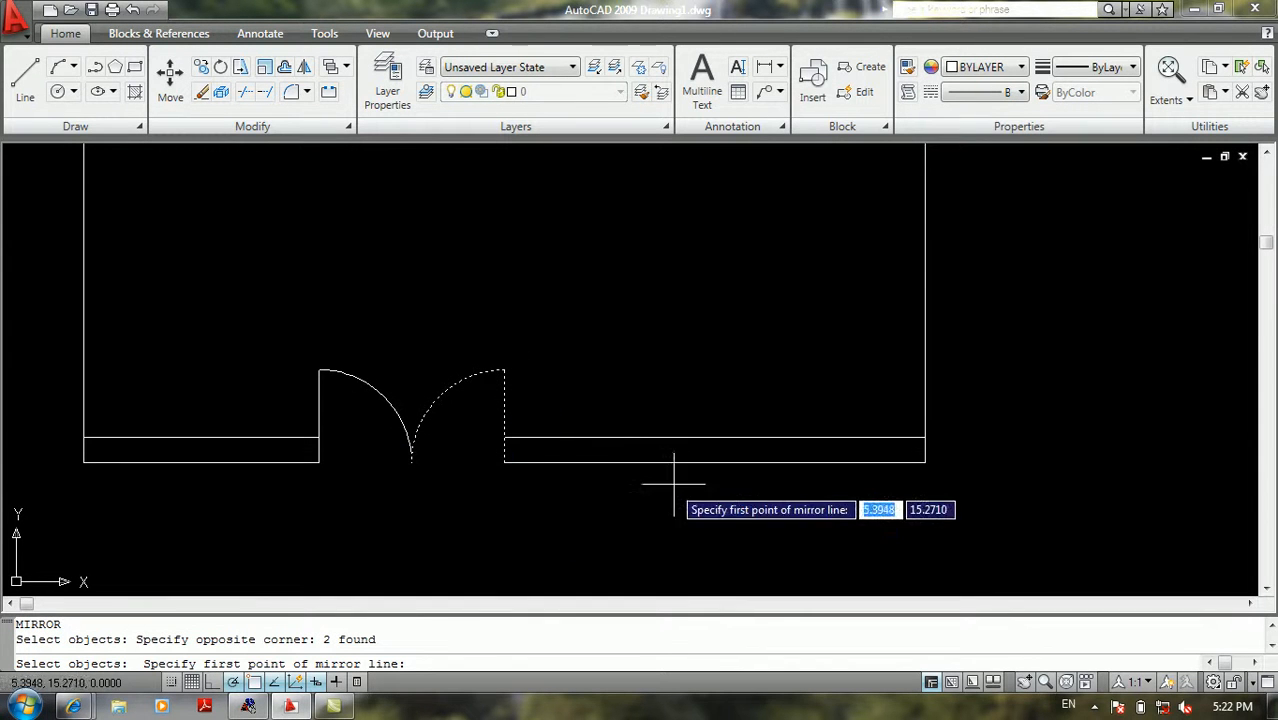
click(714, 462)
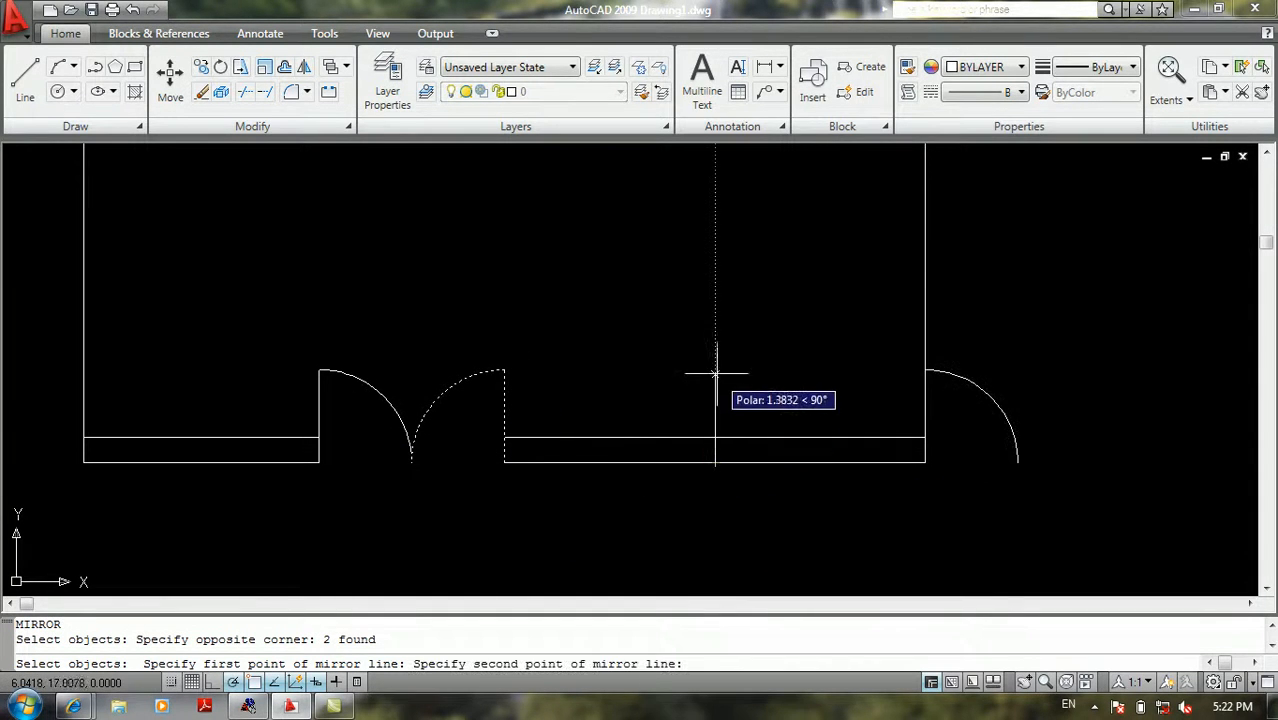
click(714, 264)
key(Return)
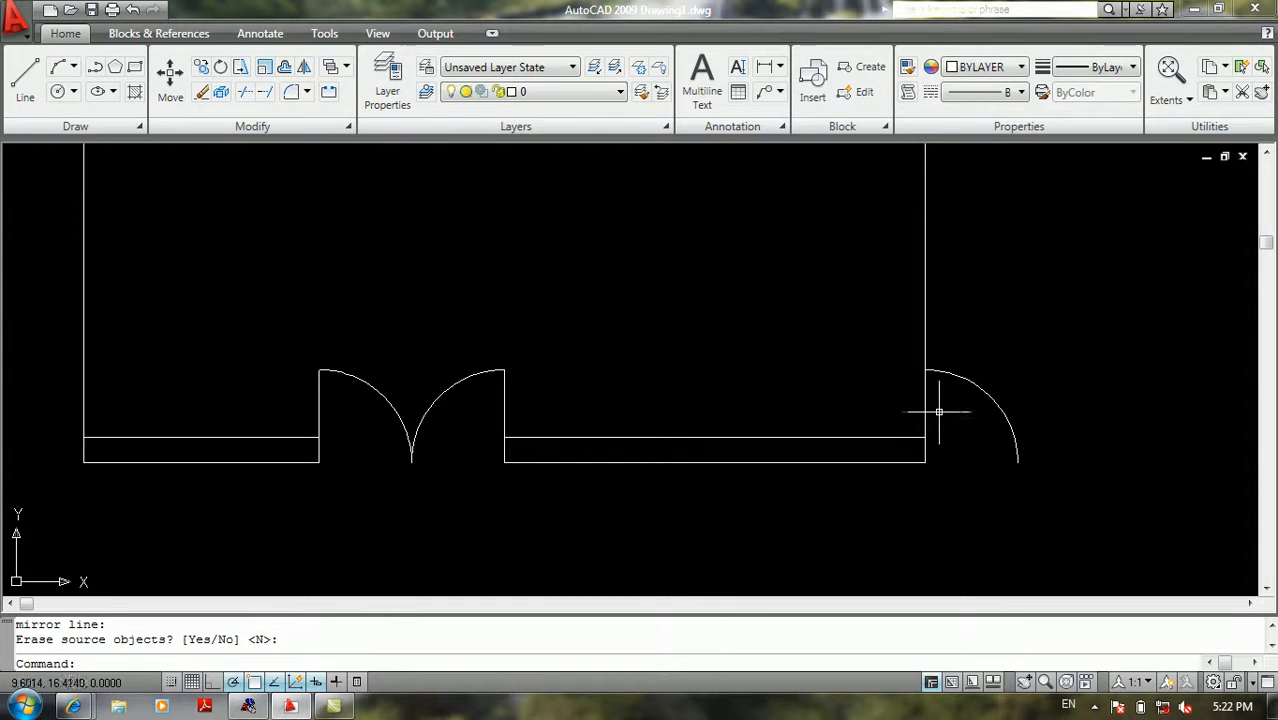
Step: Mirror the right door leaf about a line from its lower-right endpoint with length 10 and angle 56°, keeping the original
mouse_move(840, 390)
middle_down()
mouse_move(899, 367)
mouse_move(1033, 367)
middle_up()
middle_drag(735, 287, 504, 310)
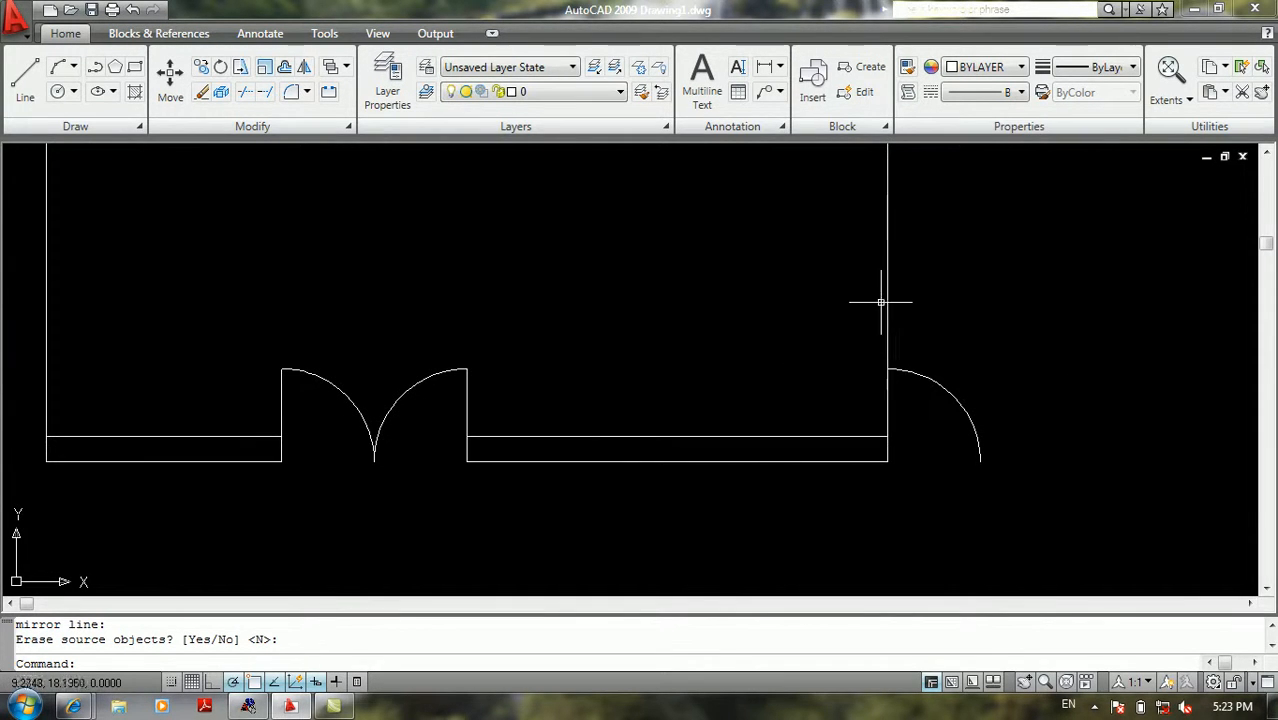
scroll(850, 335, down, 1)
middle_drag(847, 342, 853, 366)
text(mi)
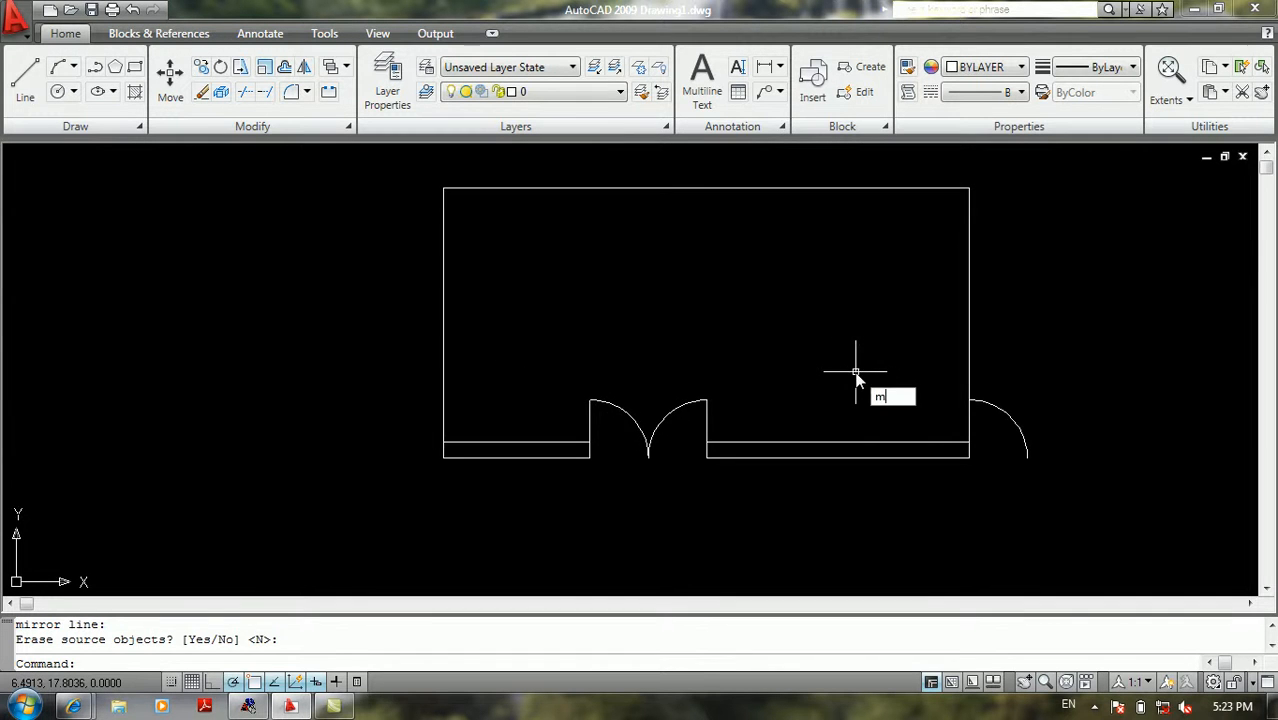
key(Return)
scroll(705, 400, up, 1)
scroll(705, 400, up, 1)
click(747, 374)
click(640, 430)
key(Return)
middle_drag(616, 437, 598, 272)
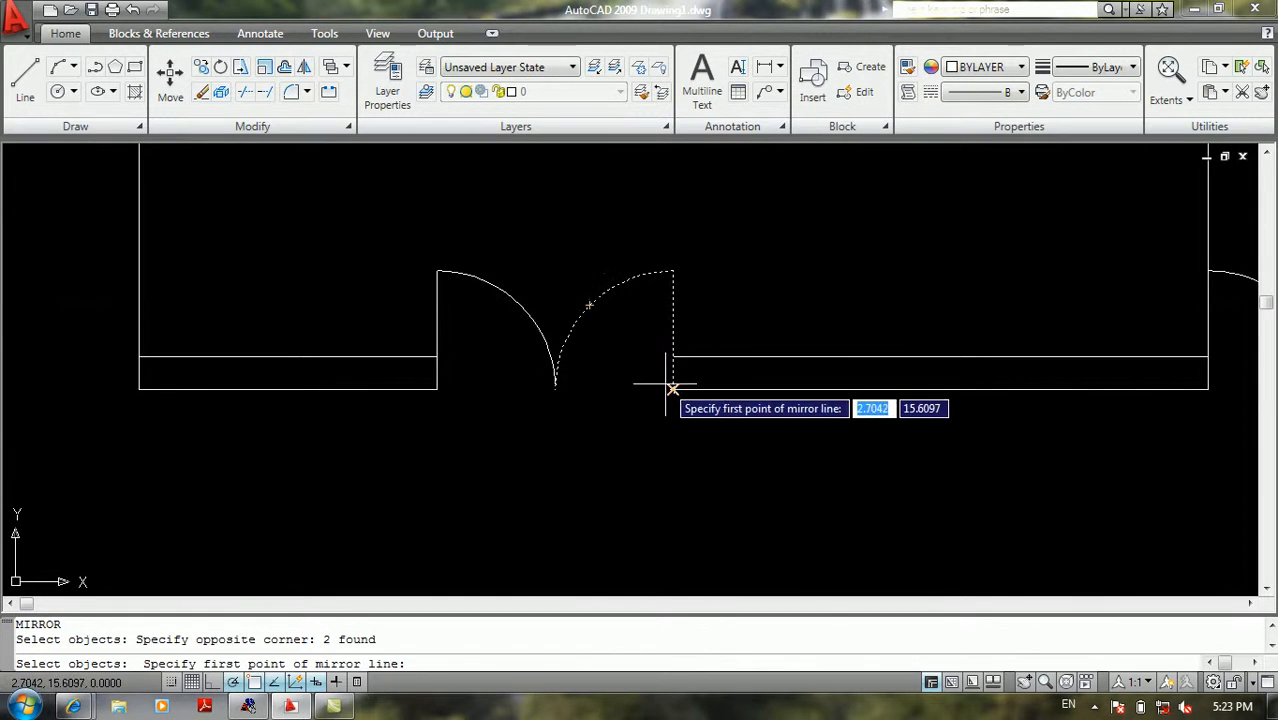
click(673, 389)
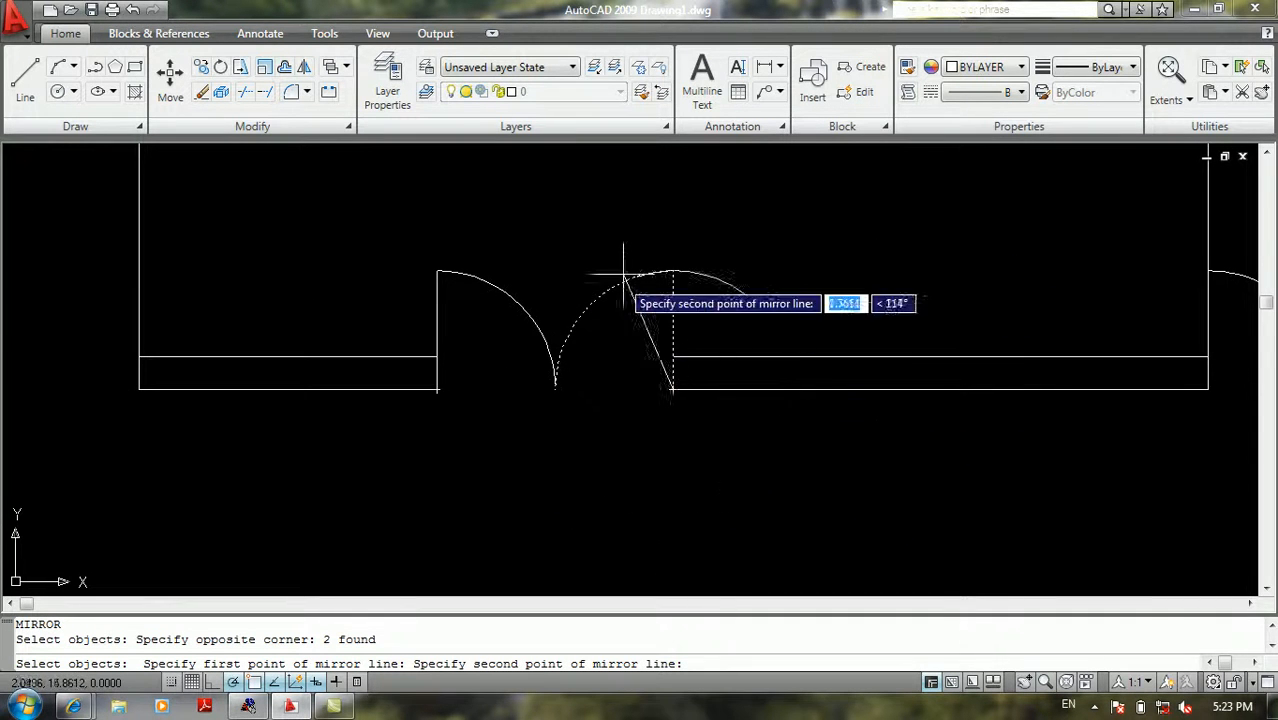
scroll(731, 393, down, 4)
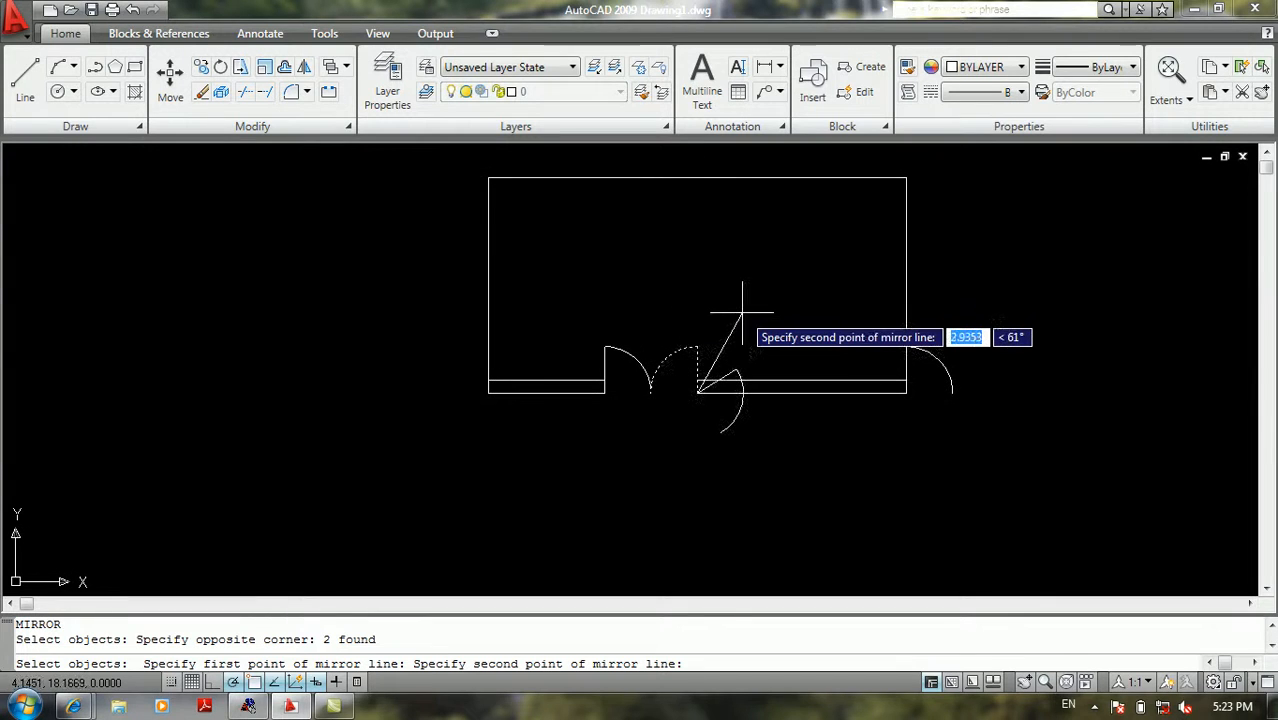
text(10)
key(Tab)
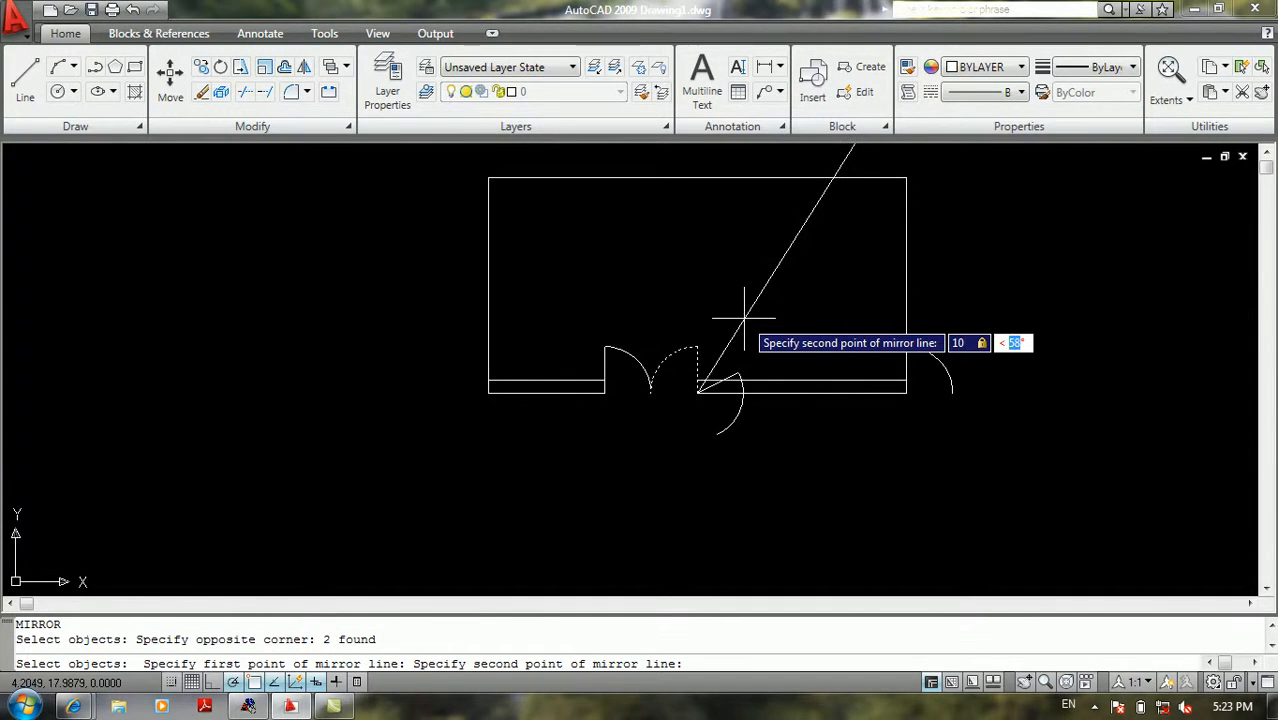
text(56)
key(Return)
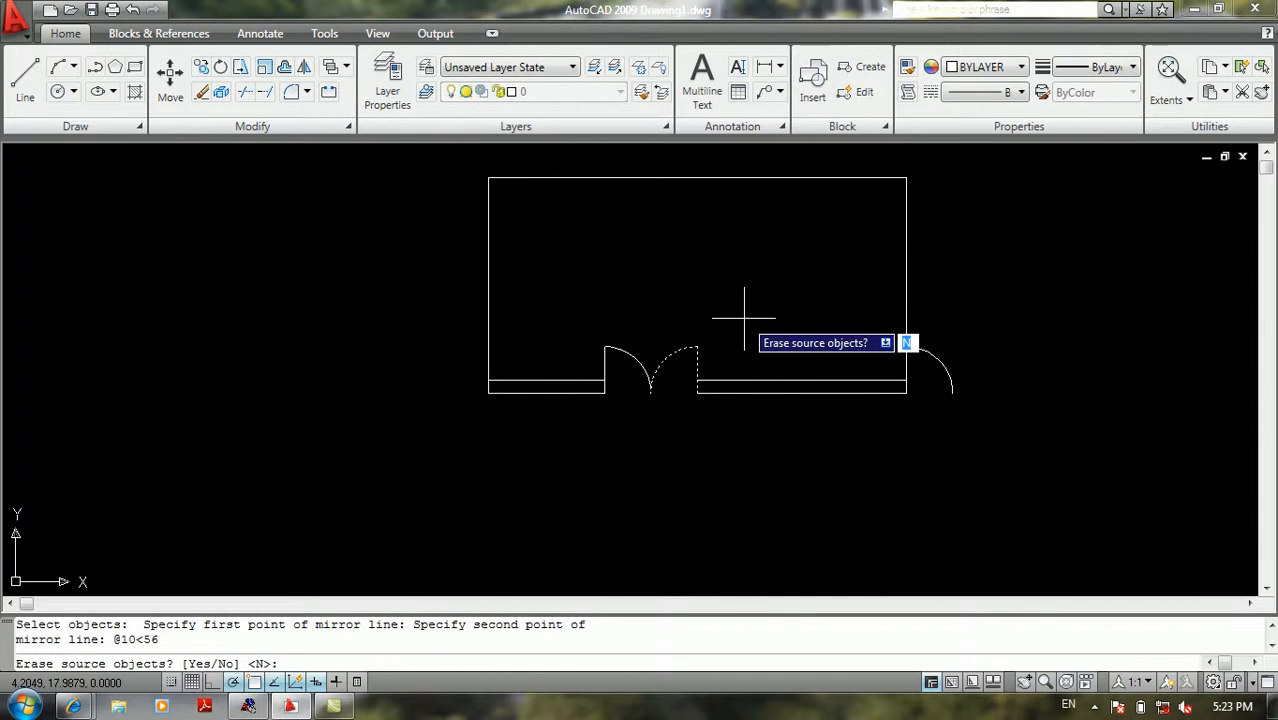
key(Return)
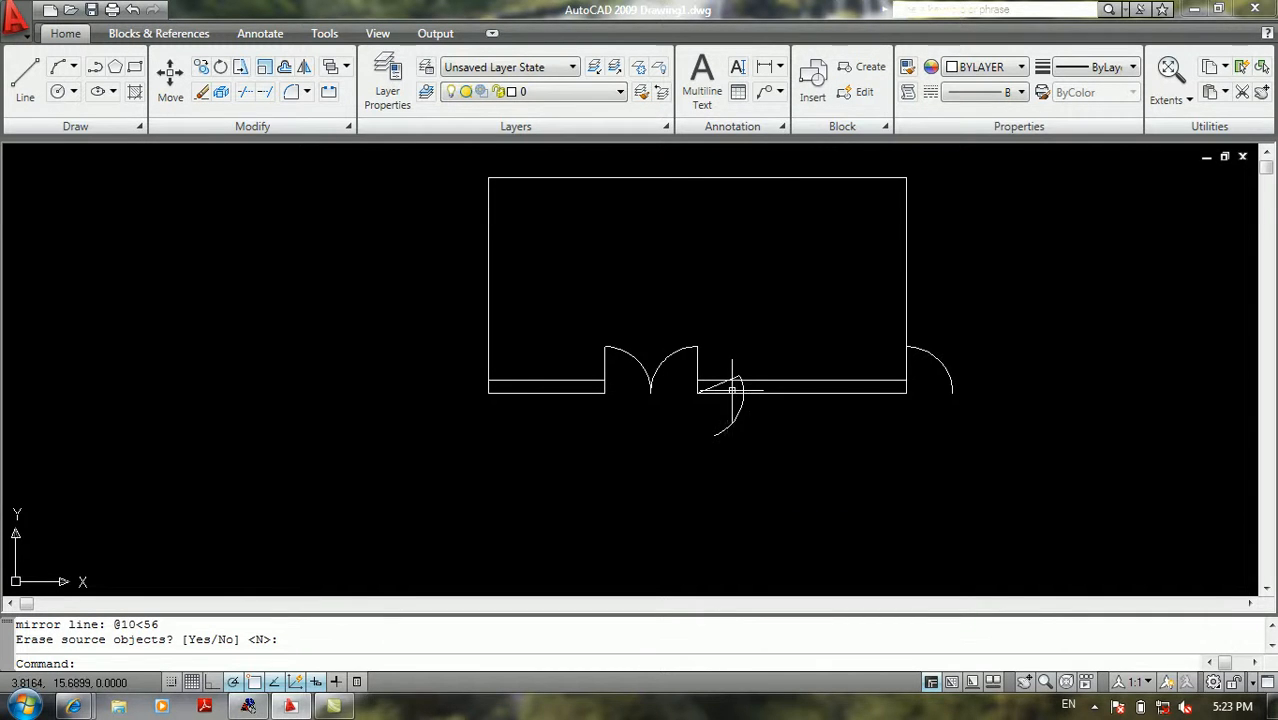
Step: Mirror both leaves of the double door about a vertical axis in the empty area right of the room, keeping the originals
text(mi)
key(Return)
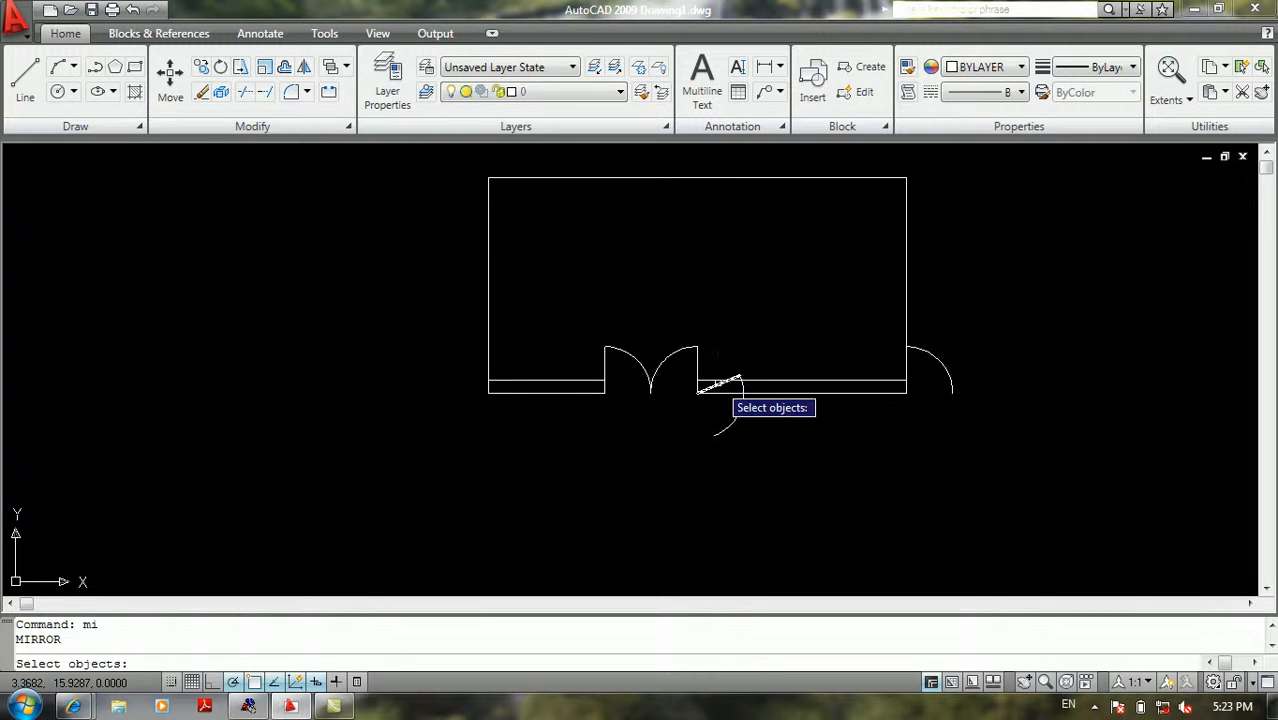
click(716, 350)
click(656, 358)
click(651, 334)
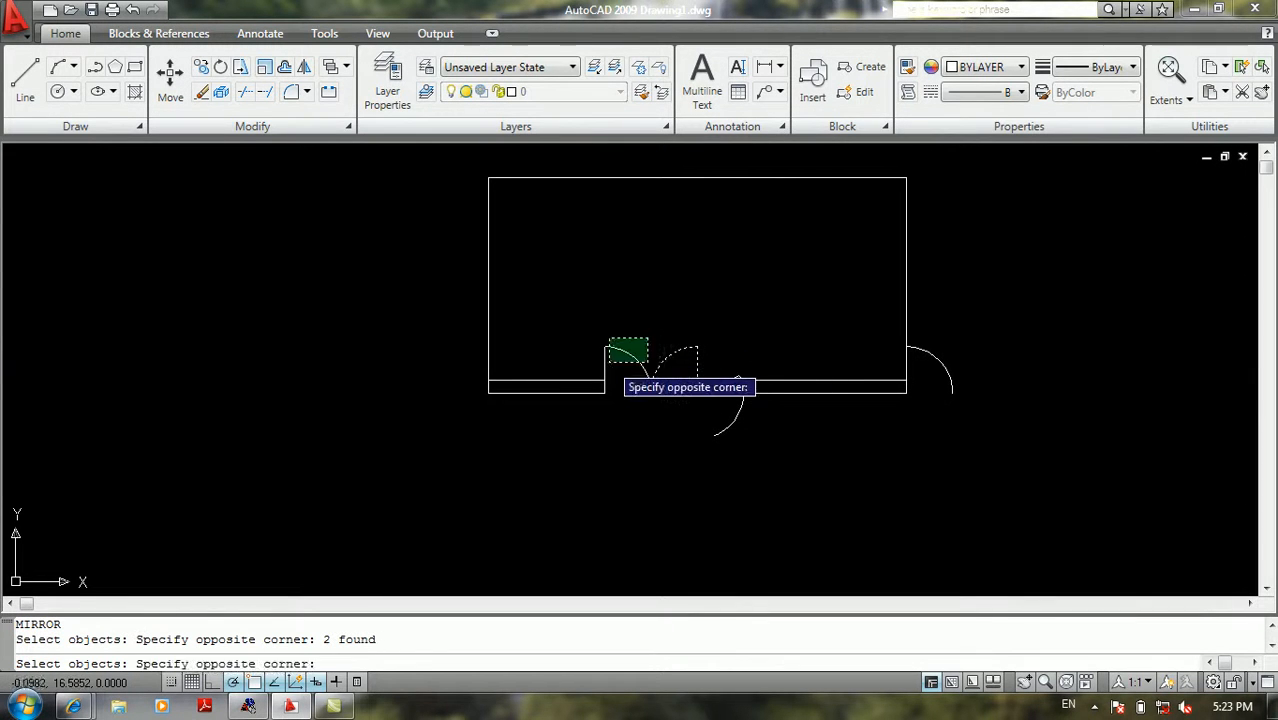
click(604, 362)
key(Return)
scroll(830, 445, down, 3)
middle_drag(827, 442, 200, 448)
click(607, 424)
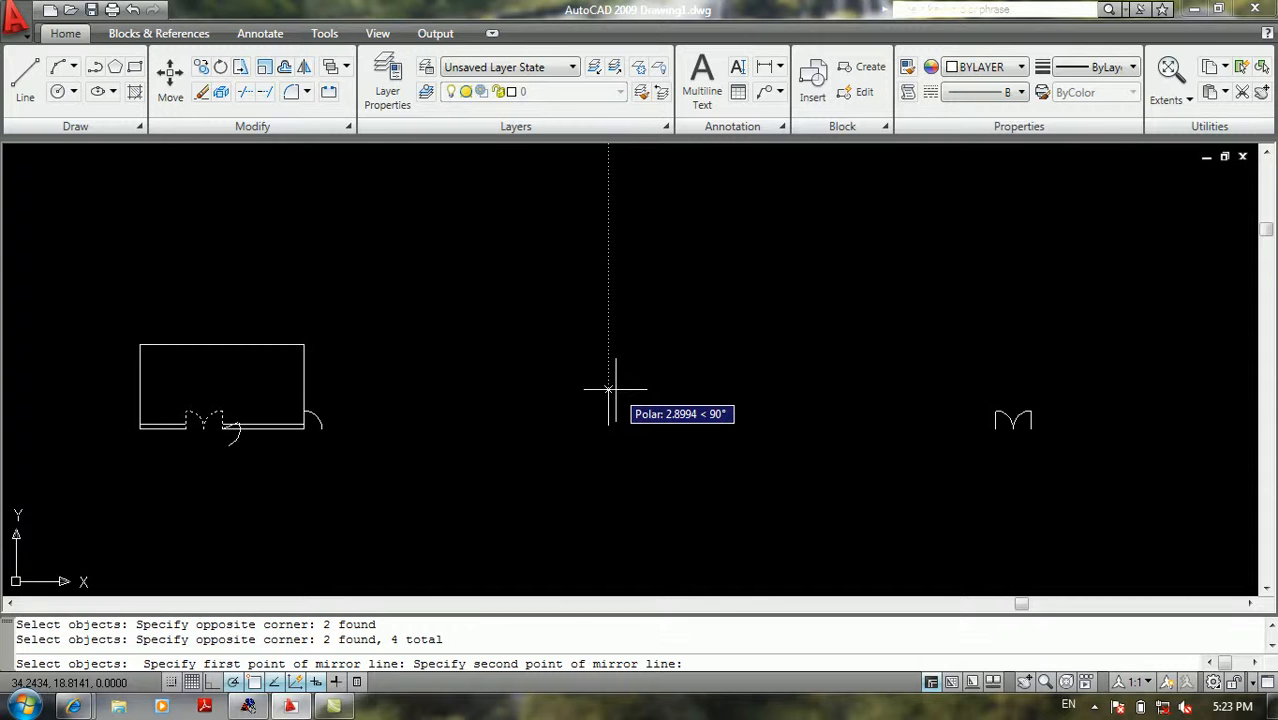
click(615, 389)
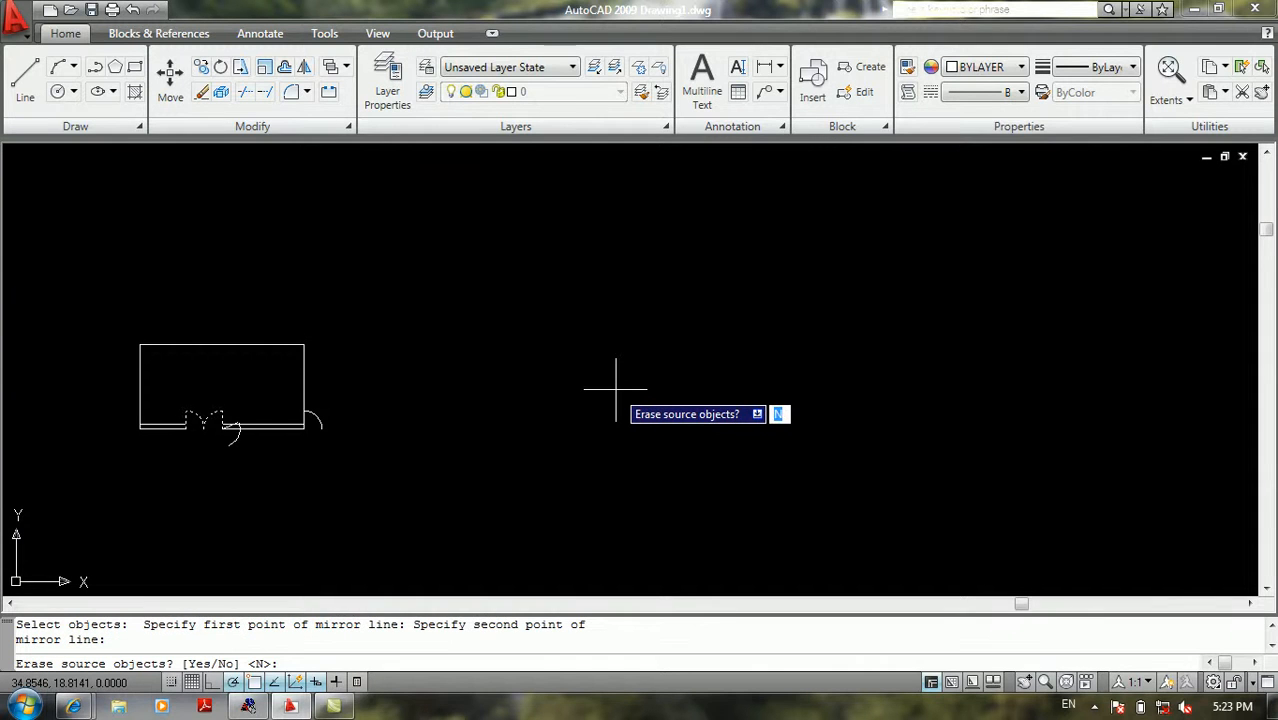
key(Return)
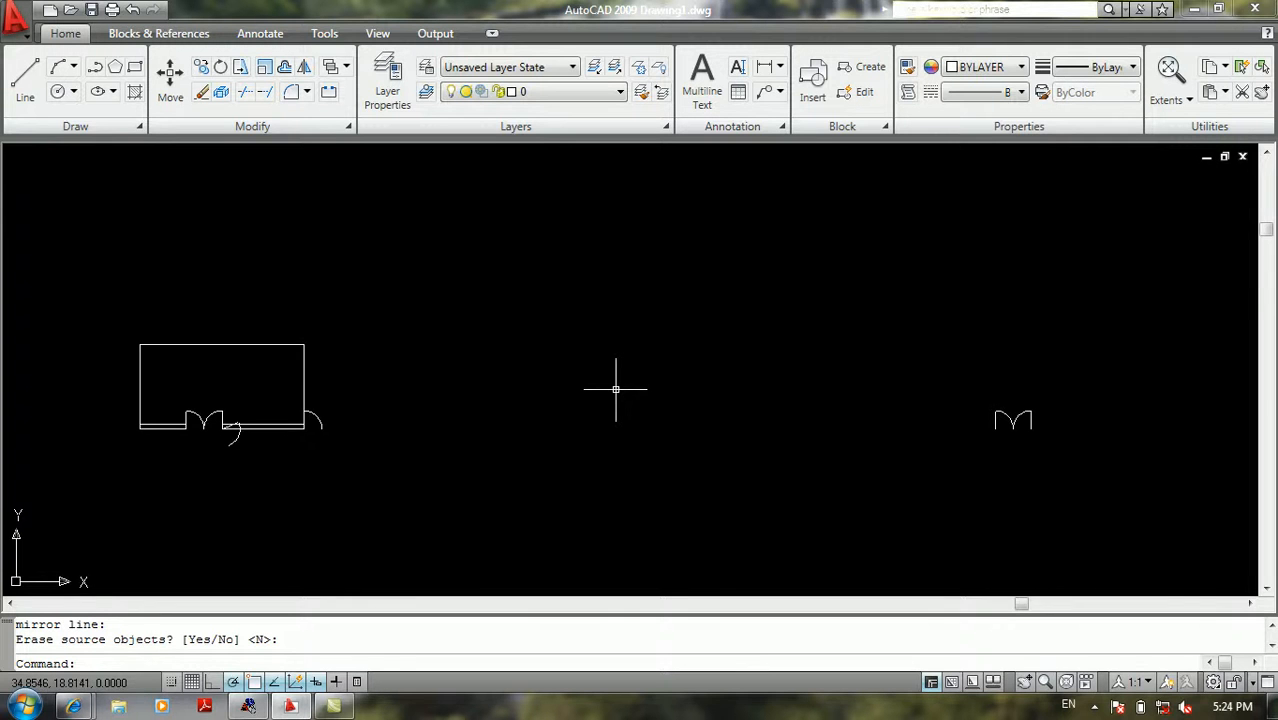
Step: Draw a vertical line 1 unit long in the empty space left of the mirrored double door
scroll(616, 389, down, 3)
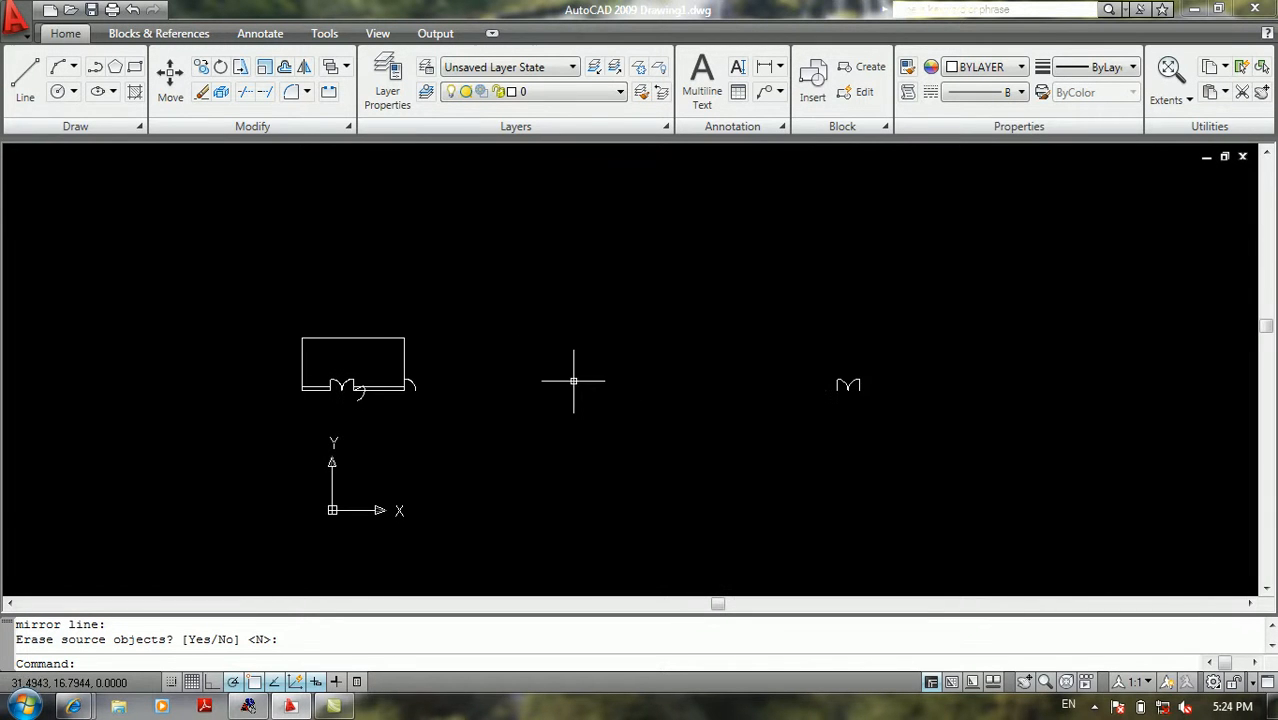
scroll(790, 403, up, 5)
middle_drag(850, 394, 782, 428)
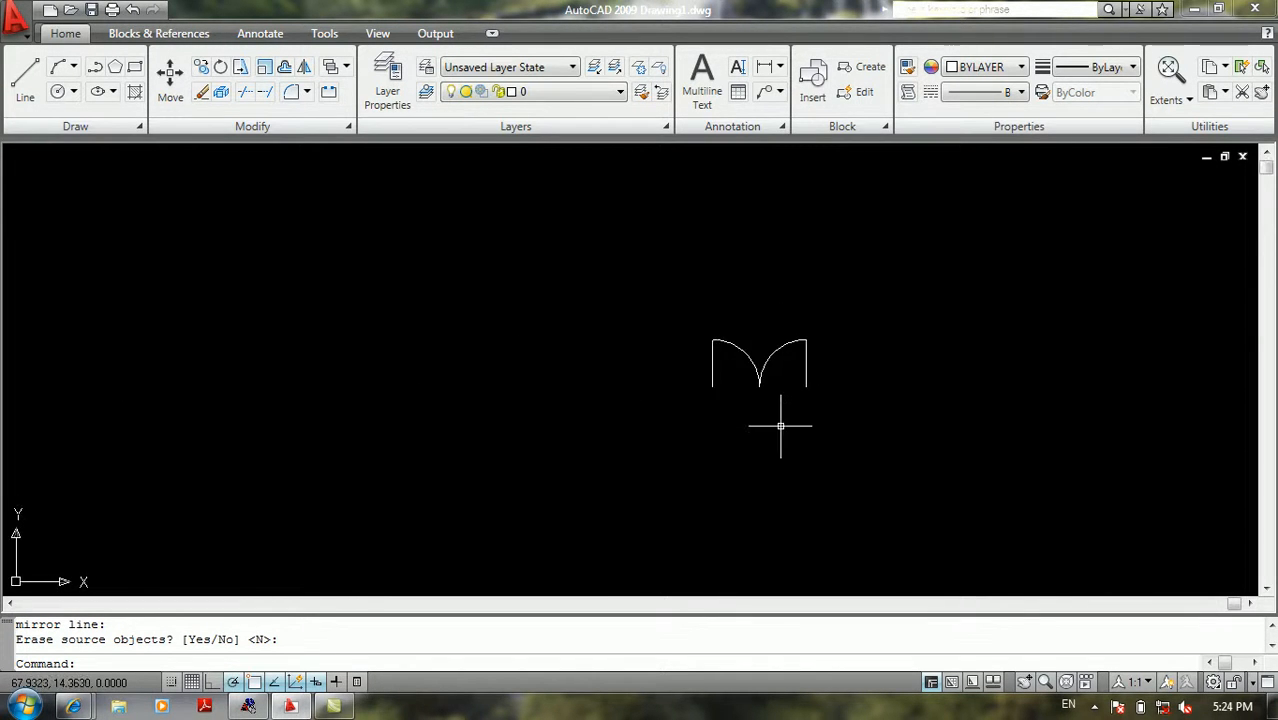
middle_drag(619, 345, 824, 381)
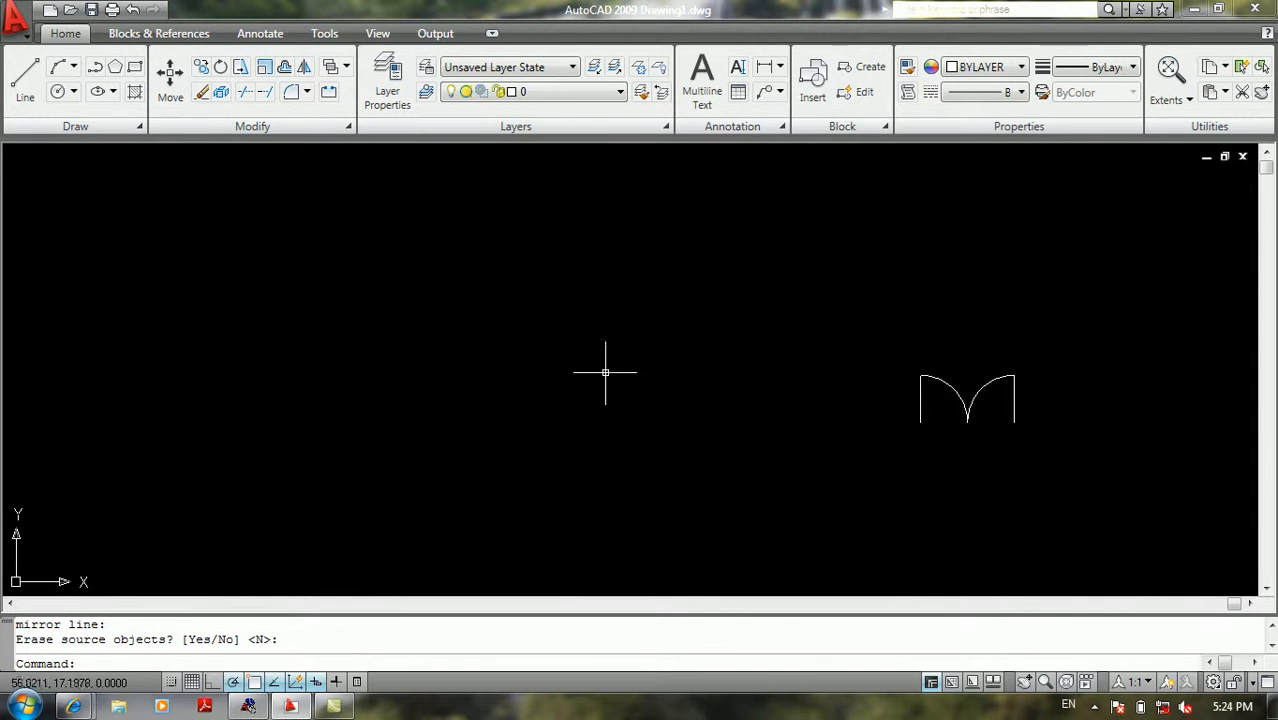
text(l)
key(Return)
click(673, 399)
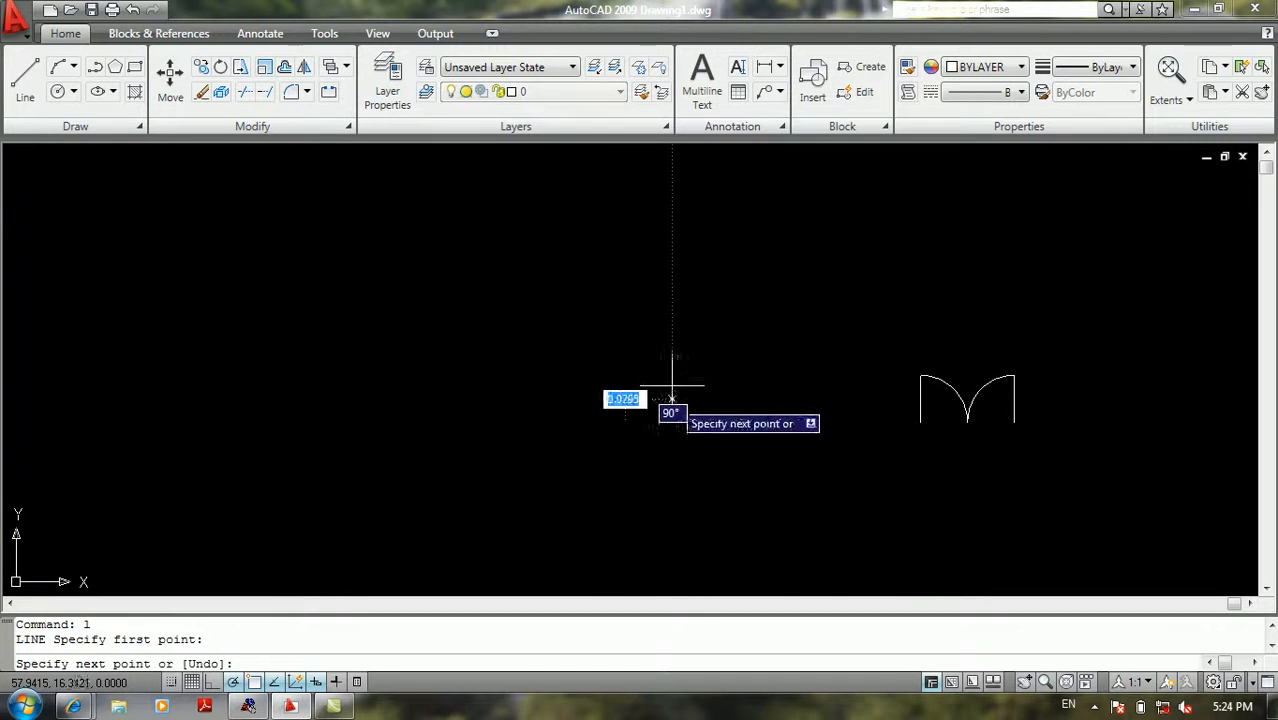
text(1)
key(Return)
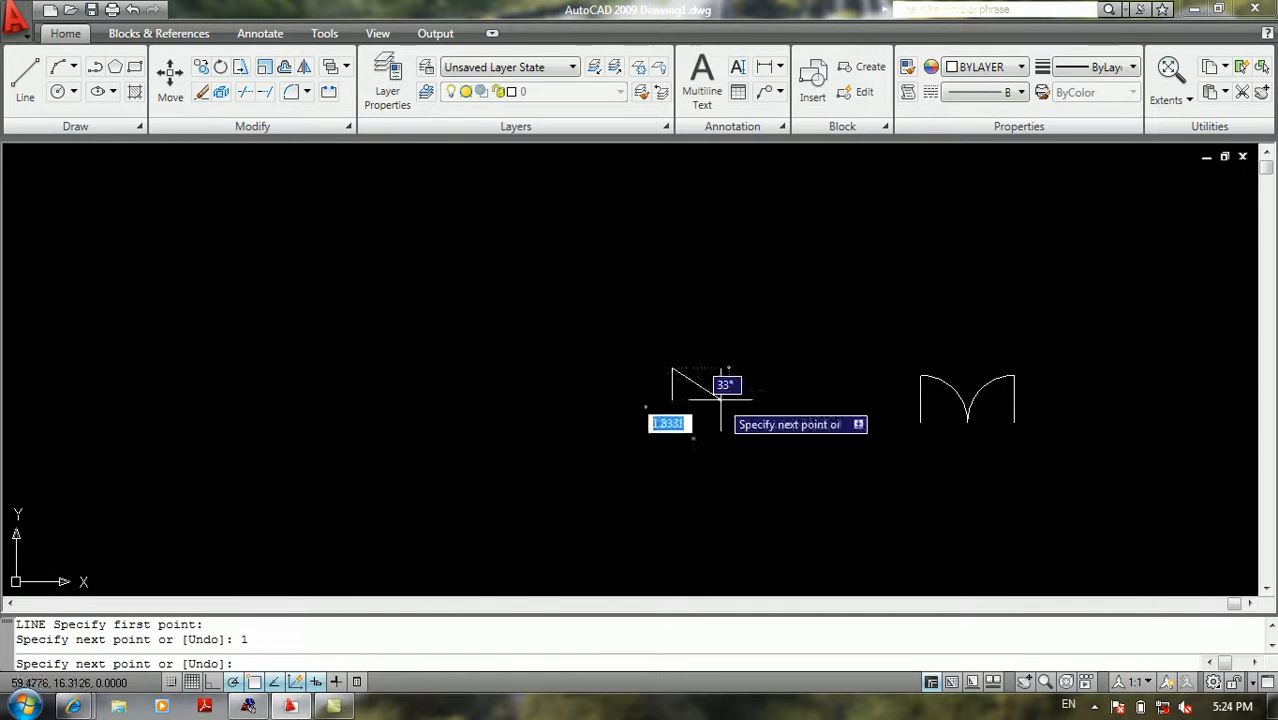
key(Return)
Step: Draw a circle centred on the vertical line's lower endpoint, with its radius reaching the line's upper endpoint
scroll(681, 400, up, 3)
middle_drag(681, 400, 730, 456)
text(c)
key(Return)
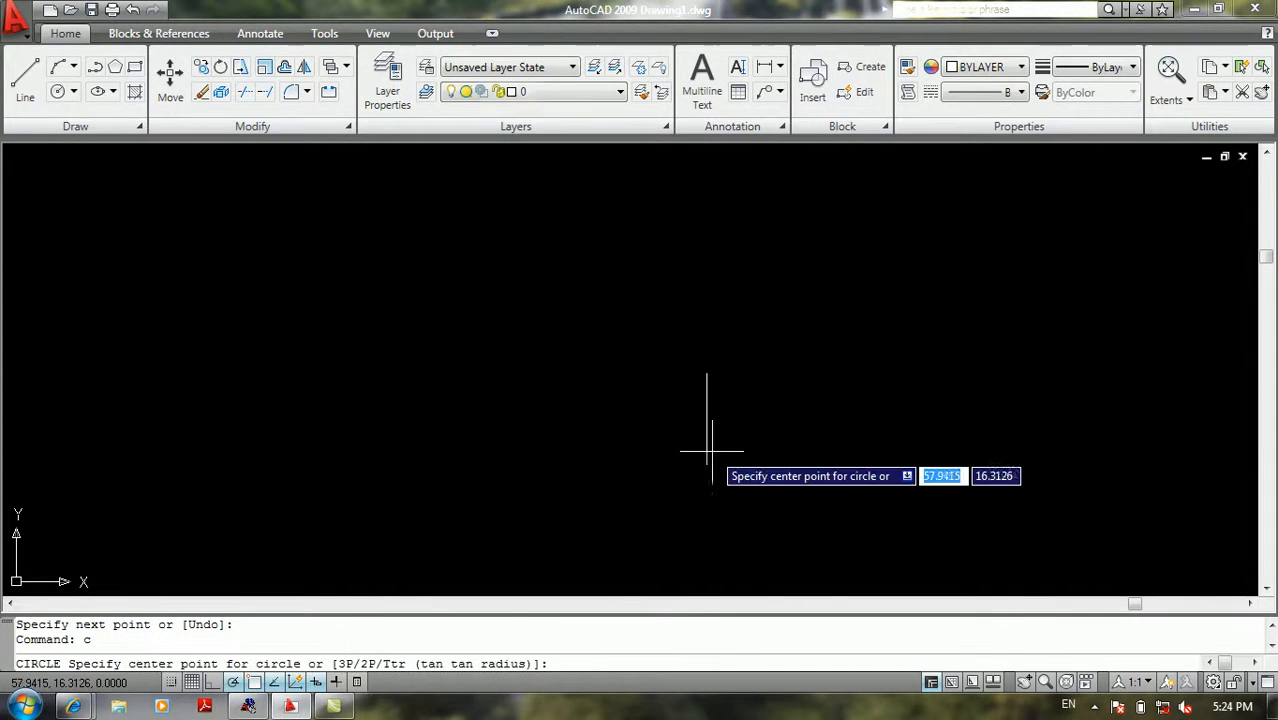
click(706, 465)
click(706, 372)
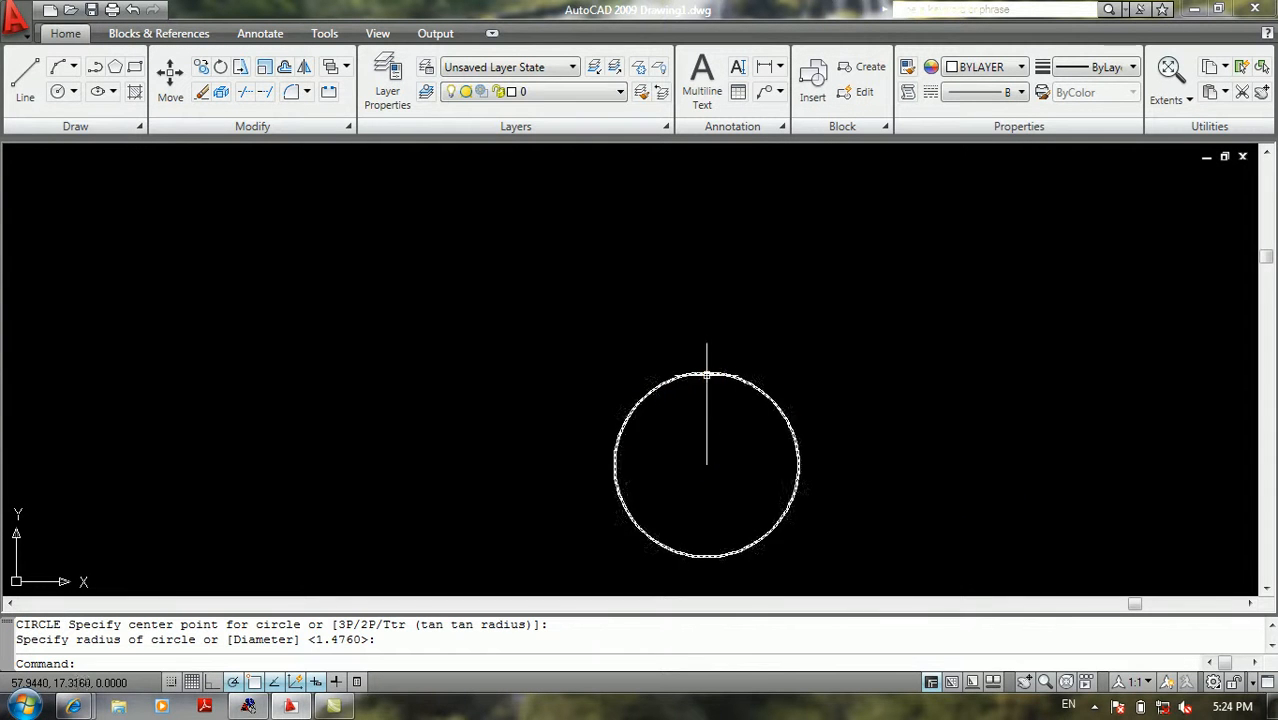
Step: Draw a horizontal line from the circle's centre to the right, extending past the circle
text(l)
key(Return)
click(706, 463)
click(828, 440)
key(ctrl+z)
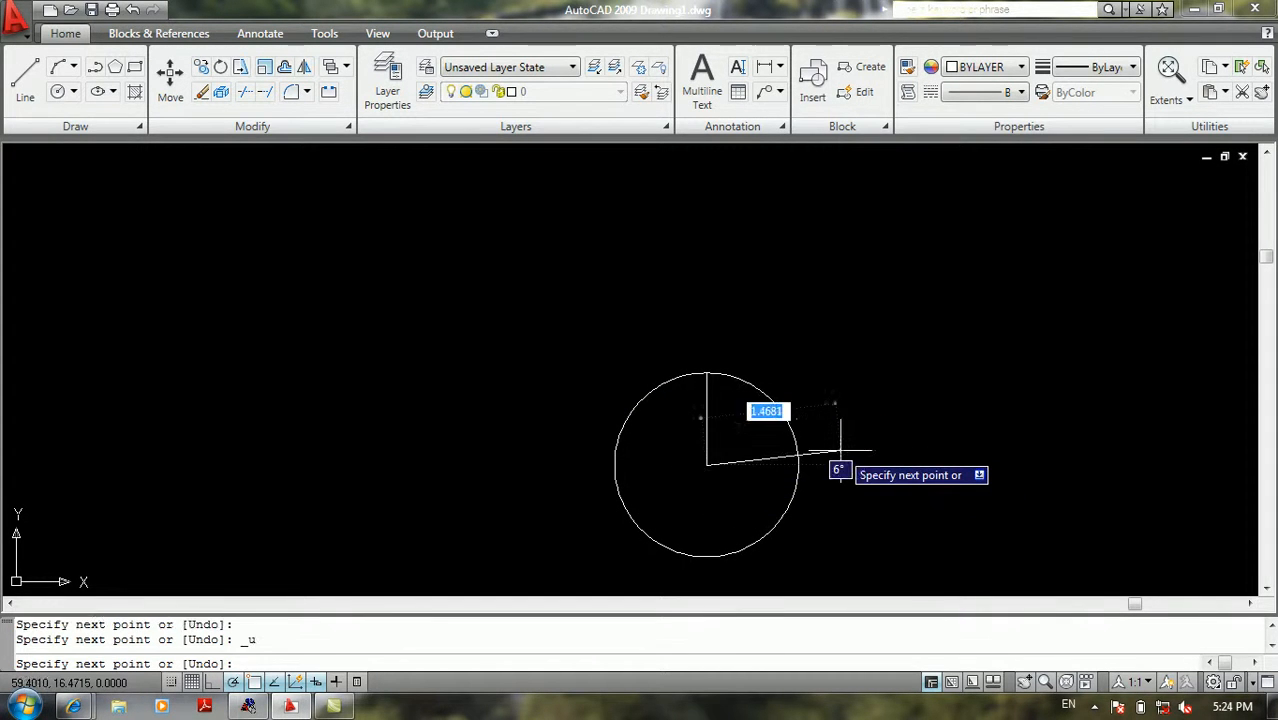
click(848, 465)
key(Return)
Step: Trim the circle to its upper-right quarter arc and trim away the horizontal line inside it
text(tr)
key(Return)
key(Return)
click(802, 510)
click(716, 539)
click(674, 417)
click(562, 466)
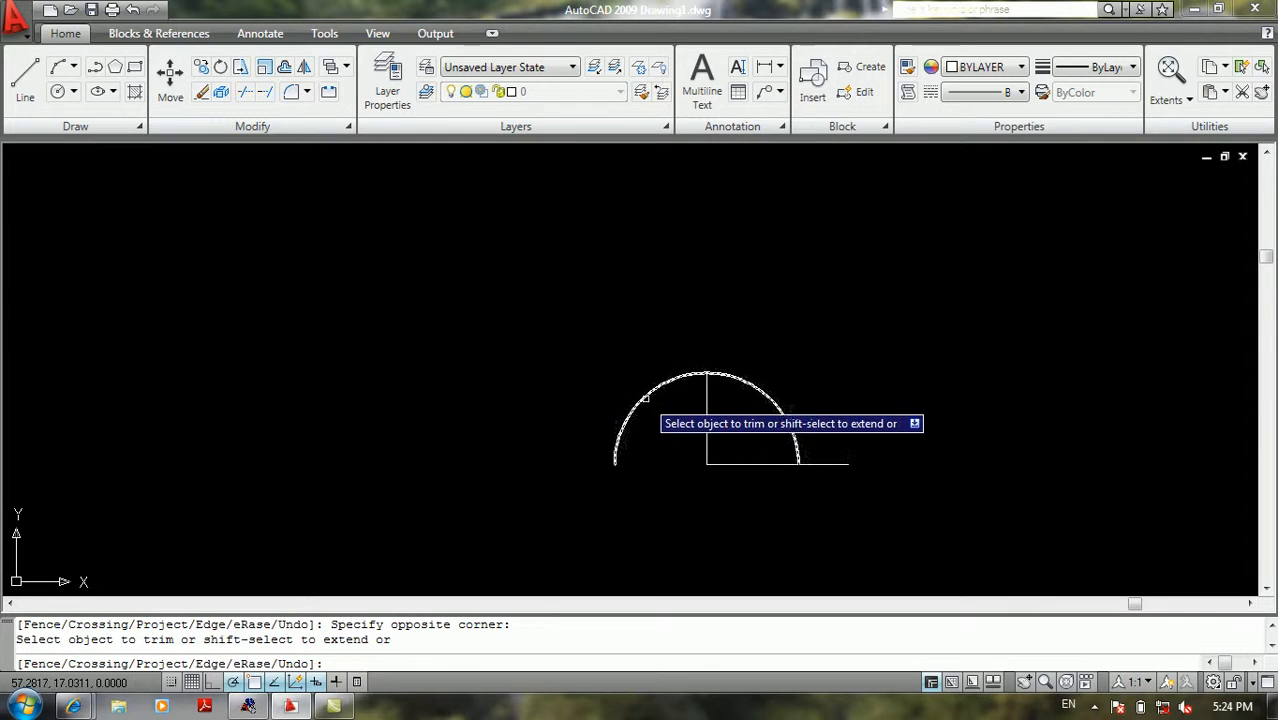
click(645, 395)
click(764, 440)
click(731, 492)
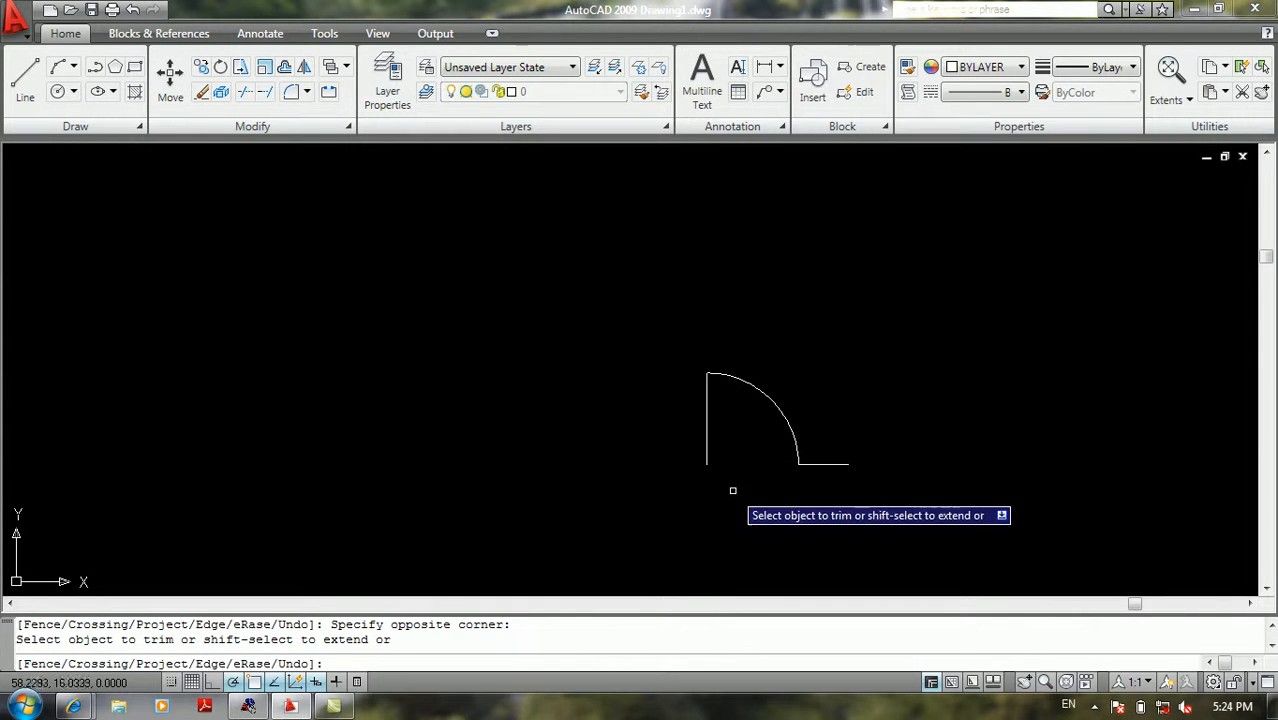
key(Return)
Step: Delete the leftover horizontal line segment outside the door arc
scroll(733, 485, down, 3)
middle_drag(736, 479, 739, 430)
scroll(739, 429, up, 5)
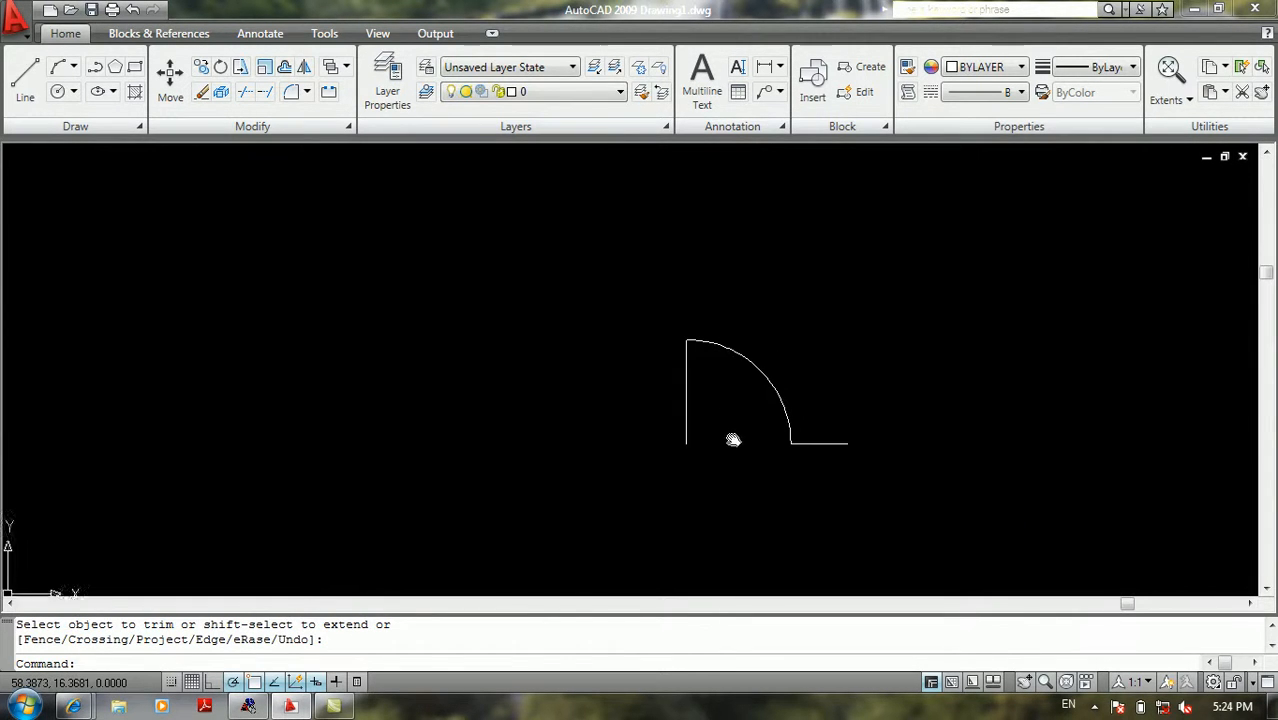
click(836, 434)
click(811, 476)
key(Delete)
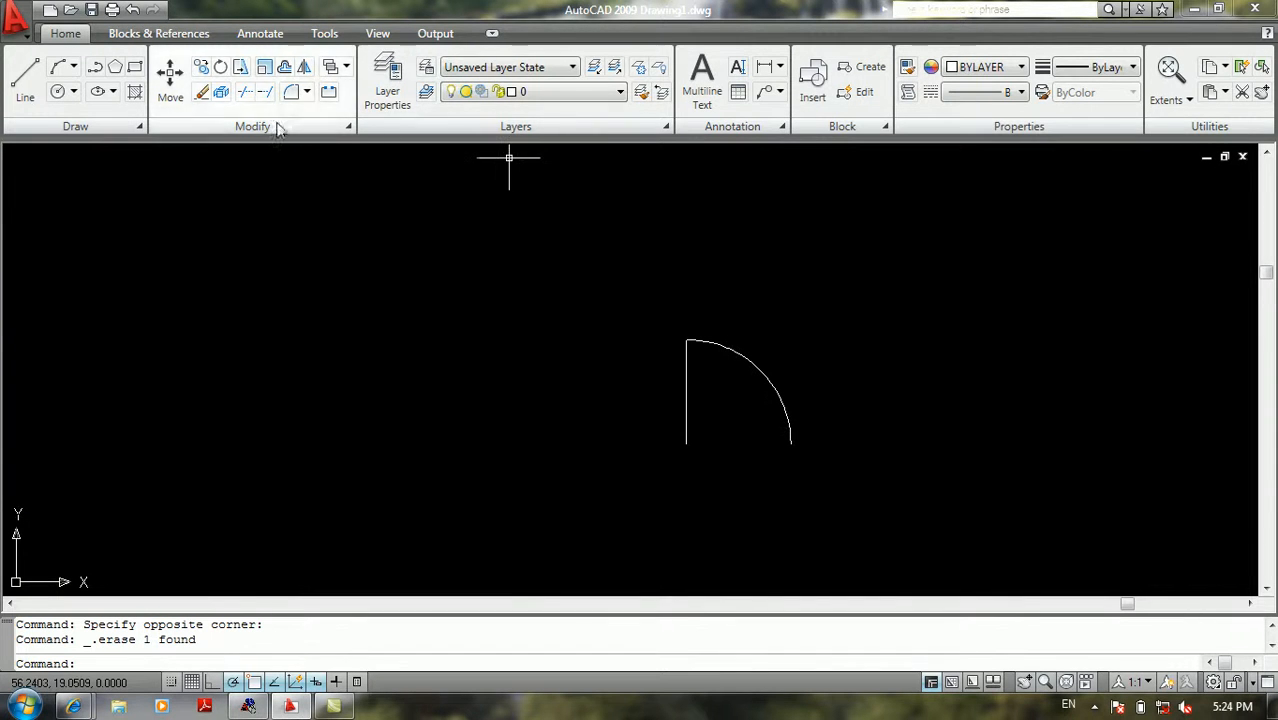
click(16, 18)
mouse_move(88, 229)
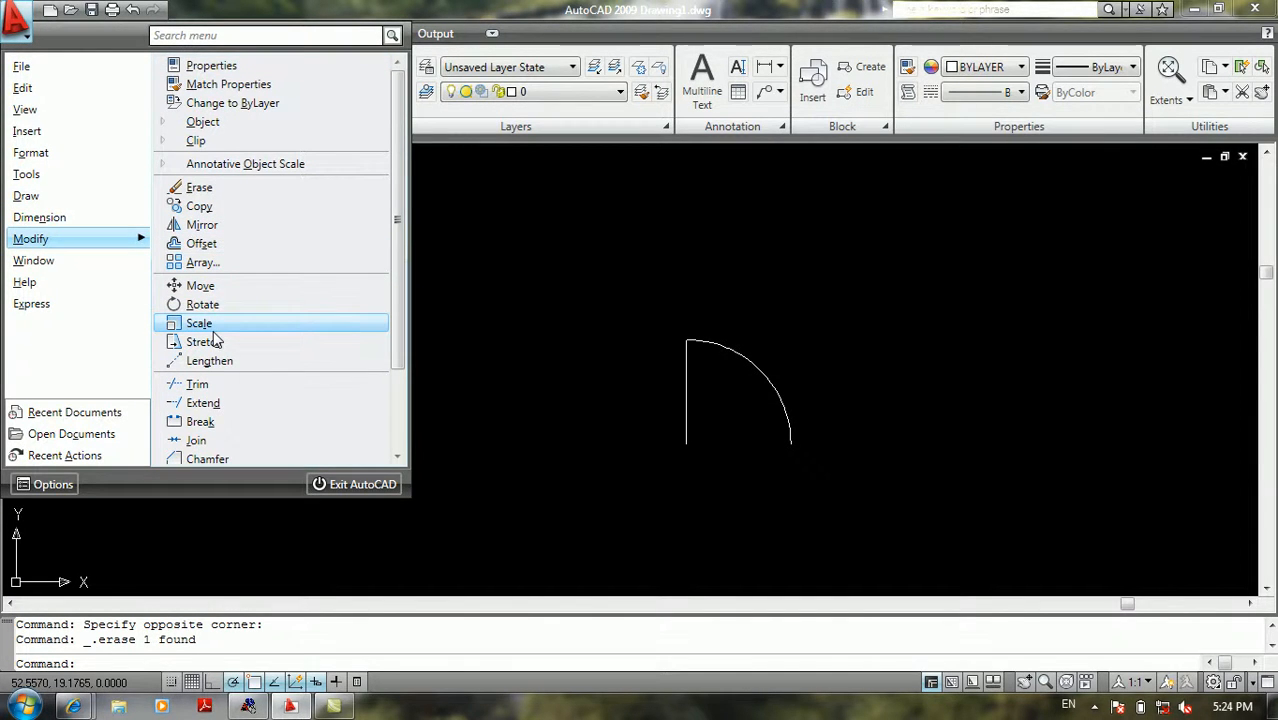
click(437, 297)
click(403, 315)
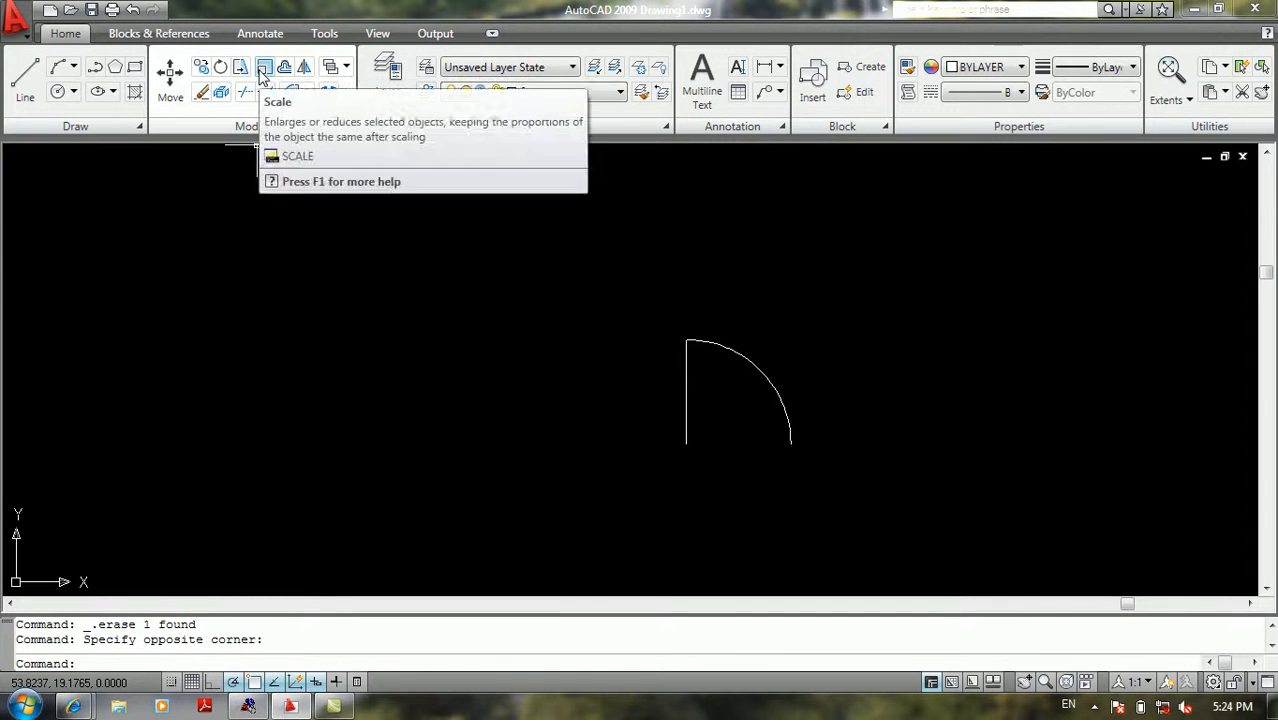
click(247, 213)
click(195, 310)
Step: Scale the door's line and arc by a factor of 2 from the vertical line's lower endpoint
text(sc)
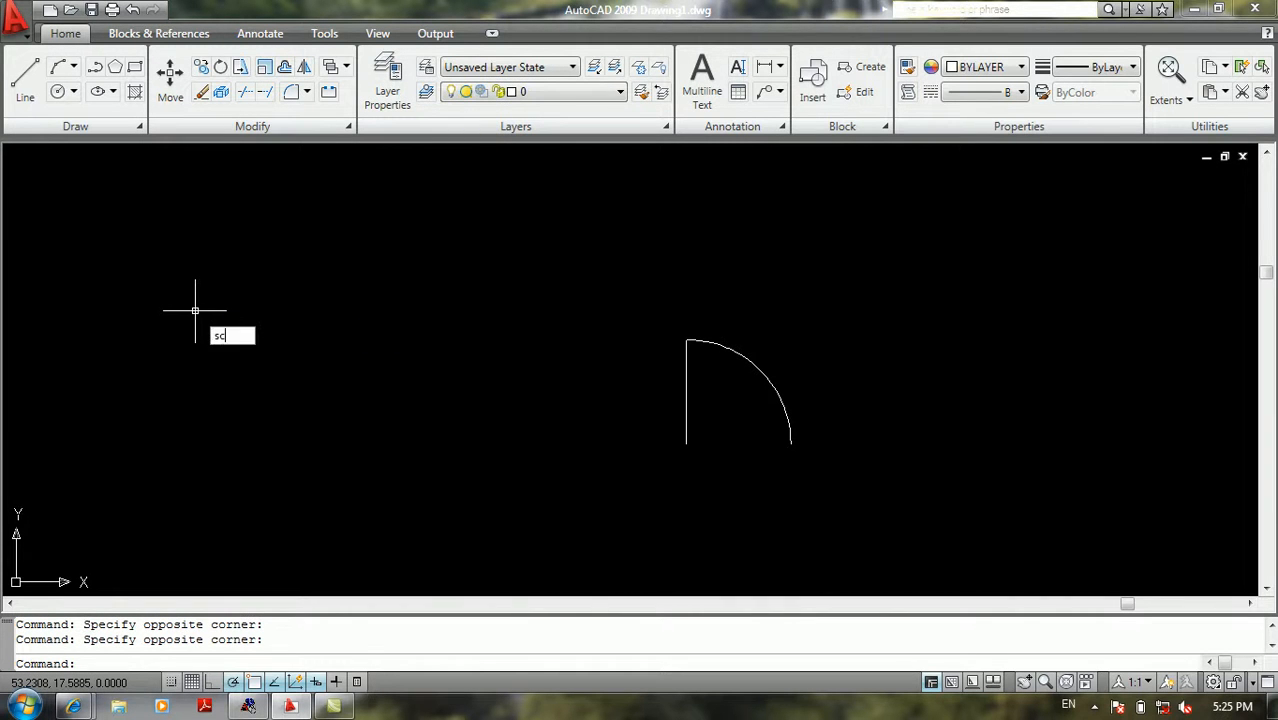
key(Return)
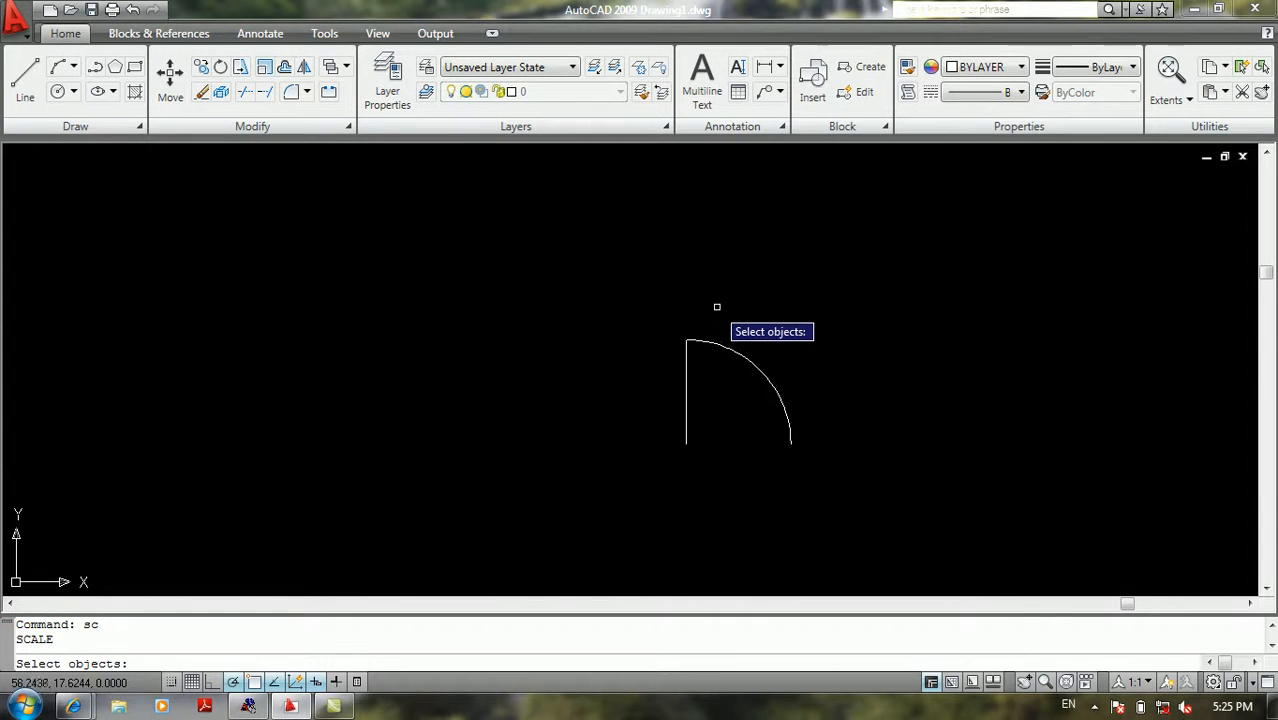
click(750, 300)
click(452, 421)
key(Return)
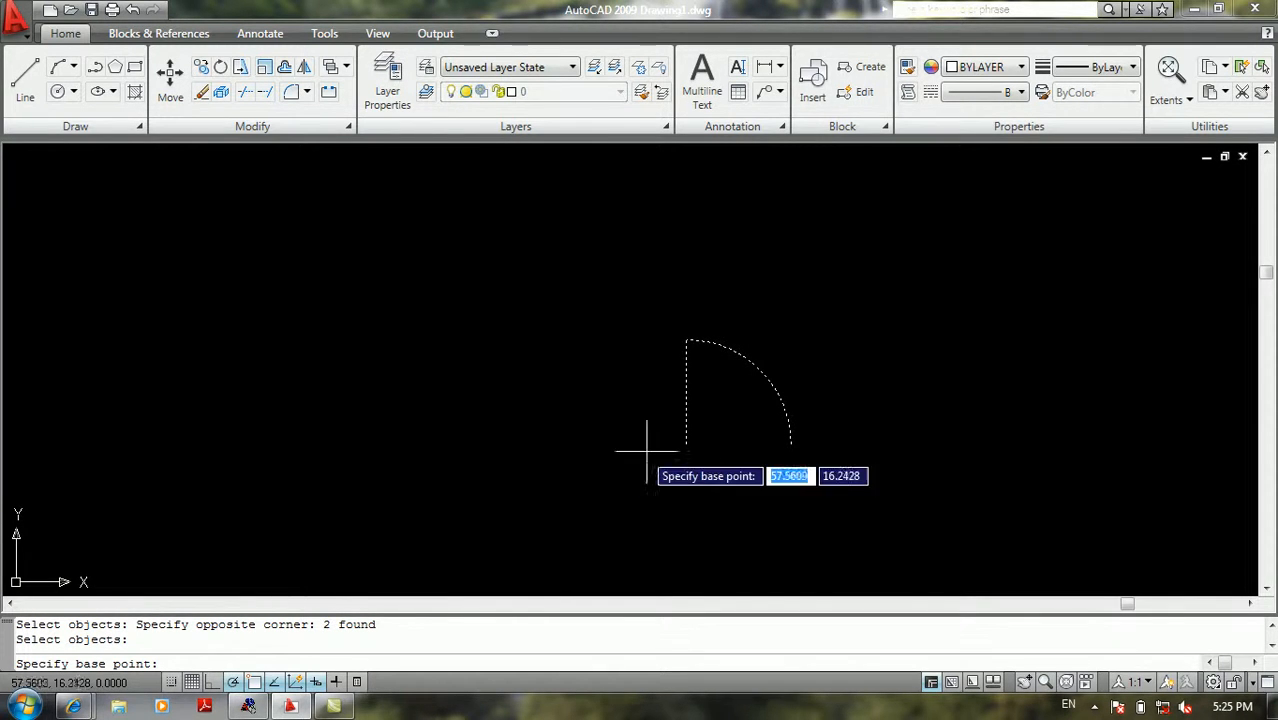
click(685, 443)
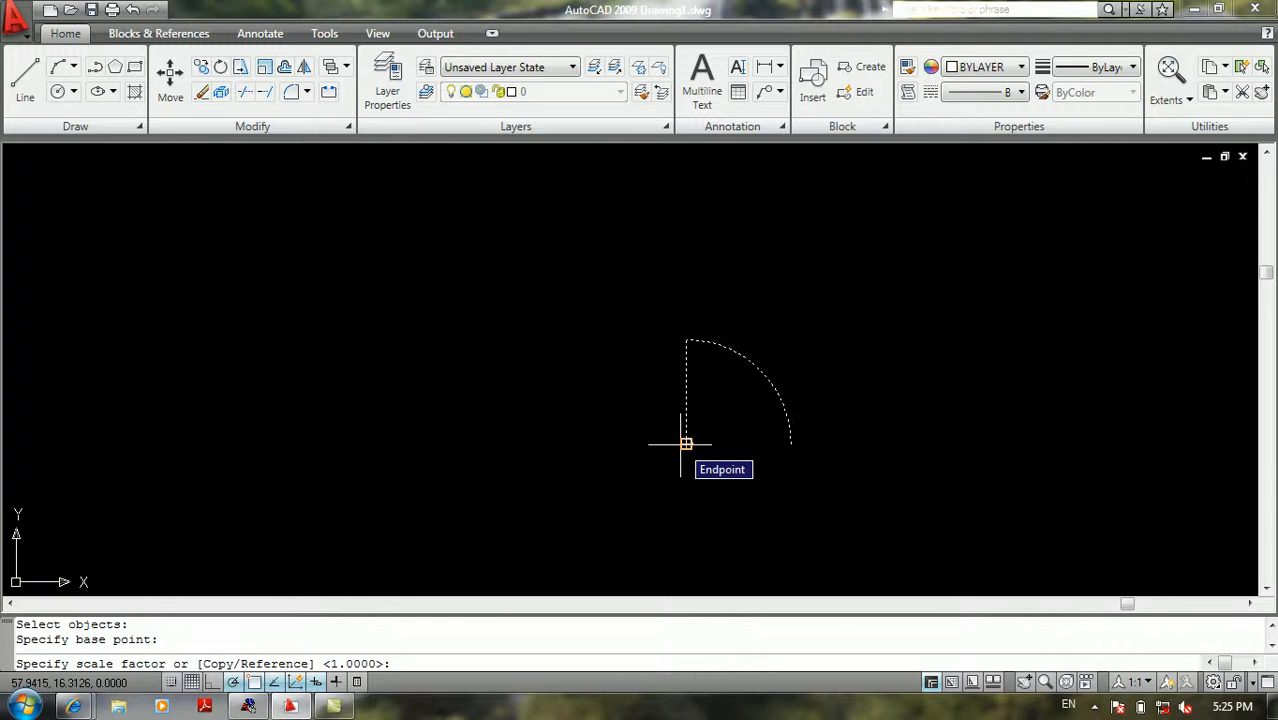
text(2)
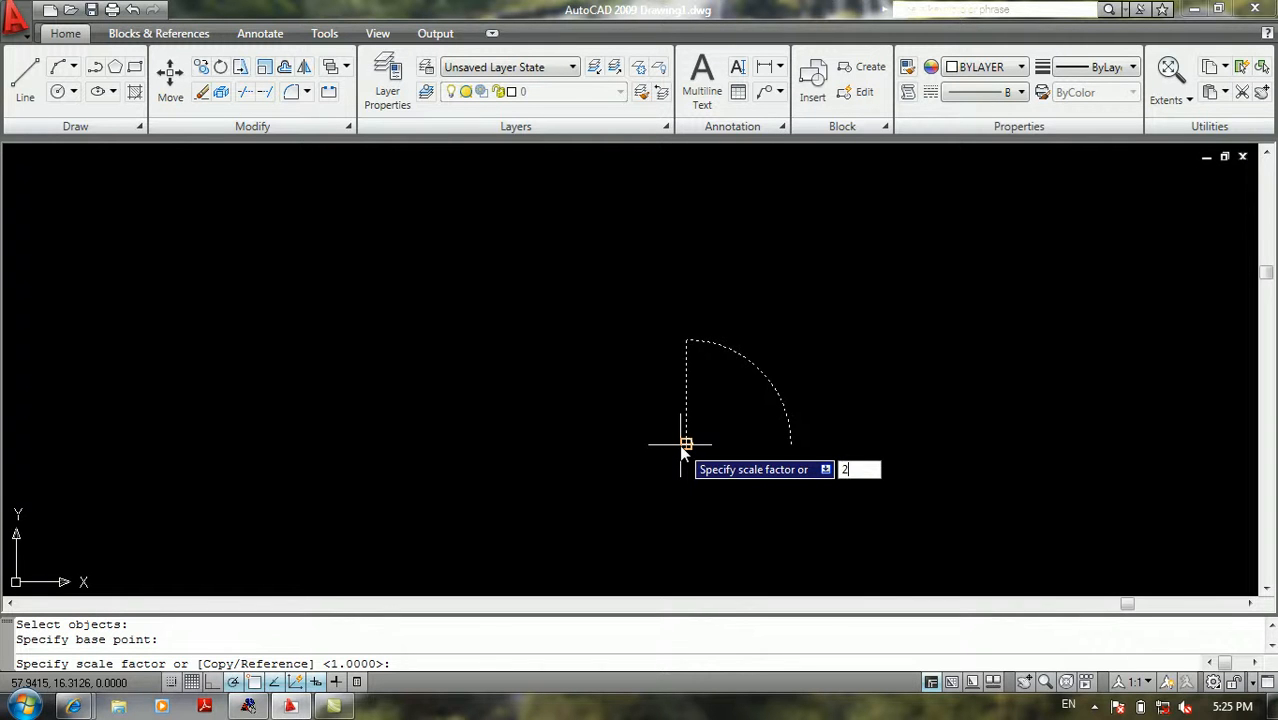
key(Return)
Step: Measure the distance between the lower and upper endpoints of the scaled door's vertical line
text(di)
key(Return)
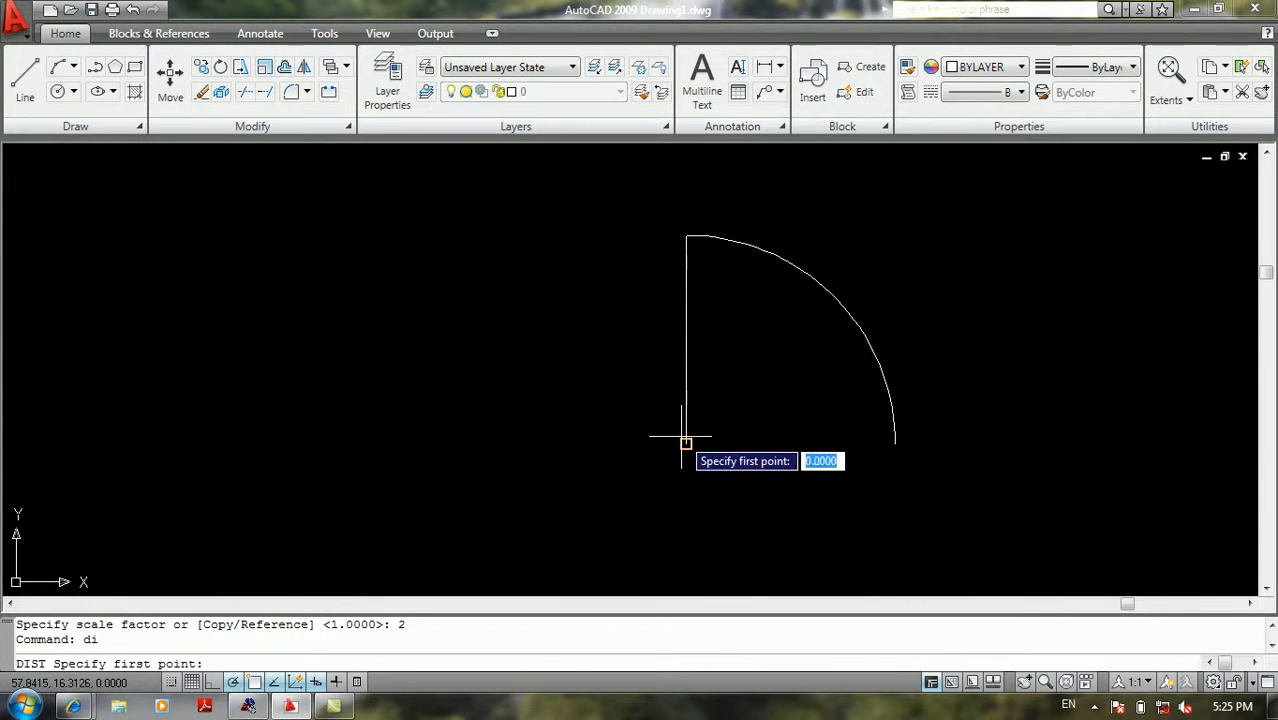
click(686, 443)
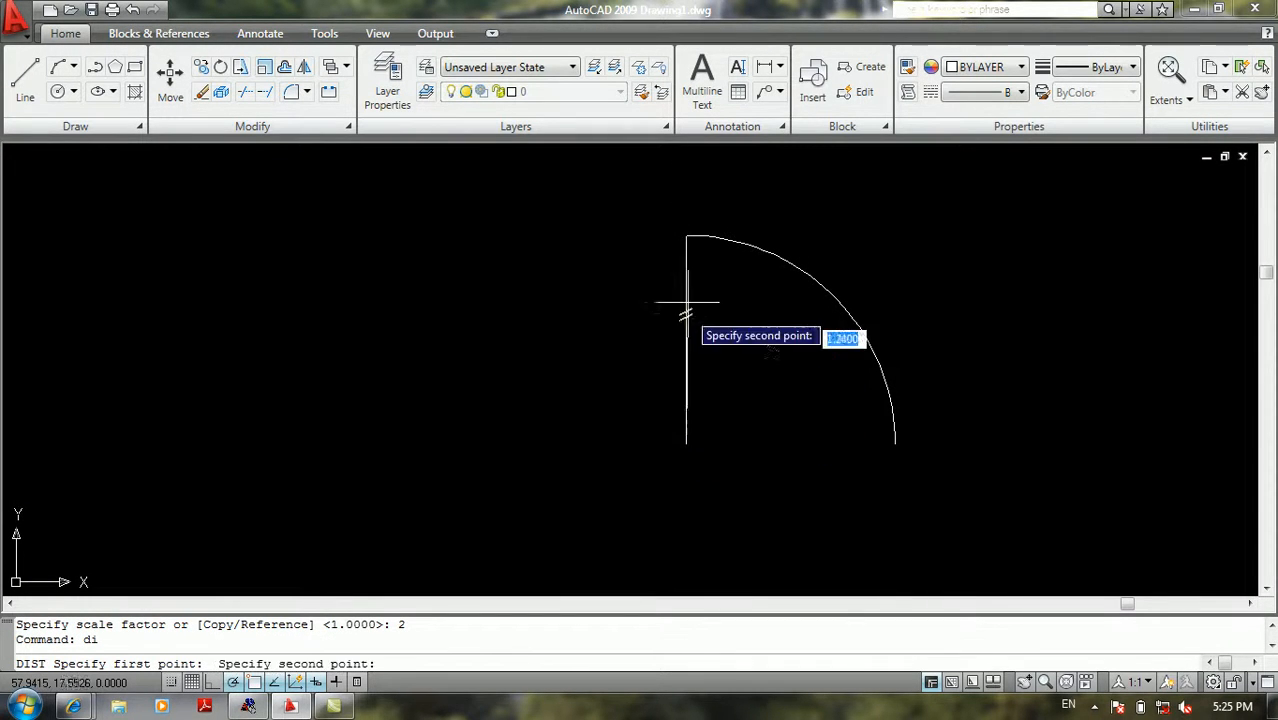
click(687, 237)
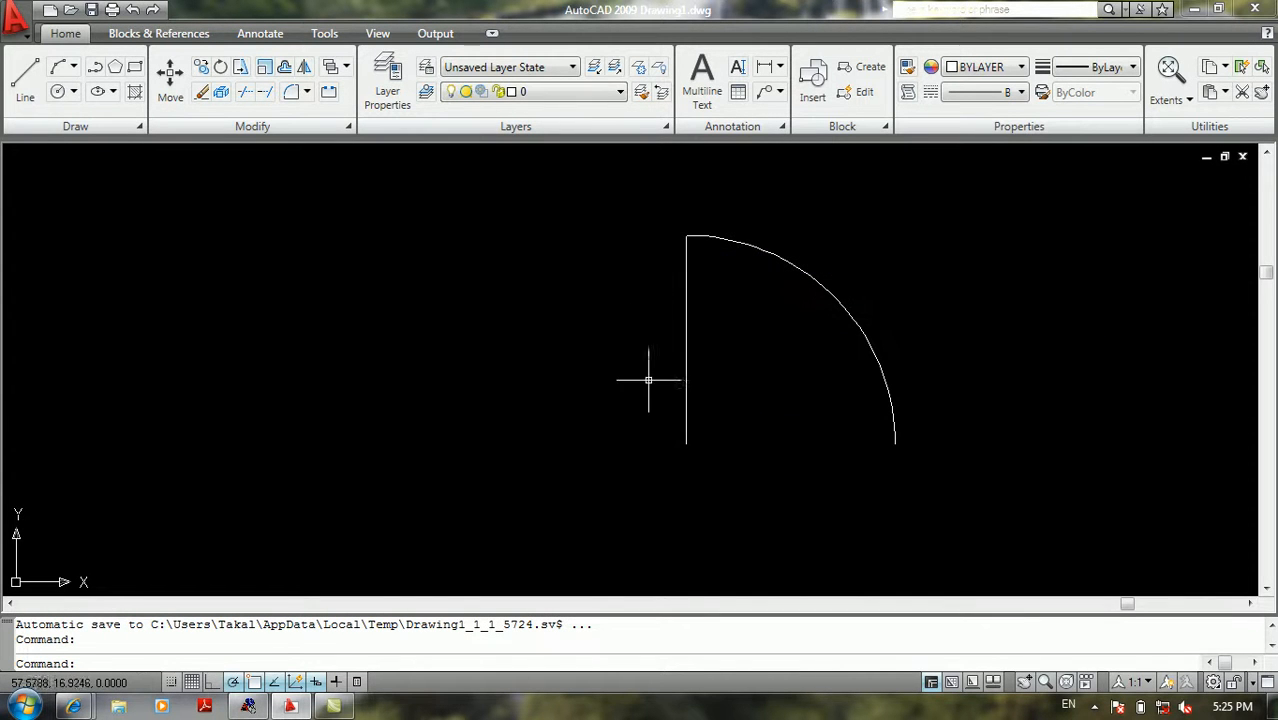
key(Return)
click(686, 443)
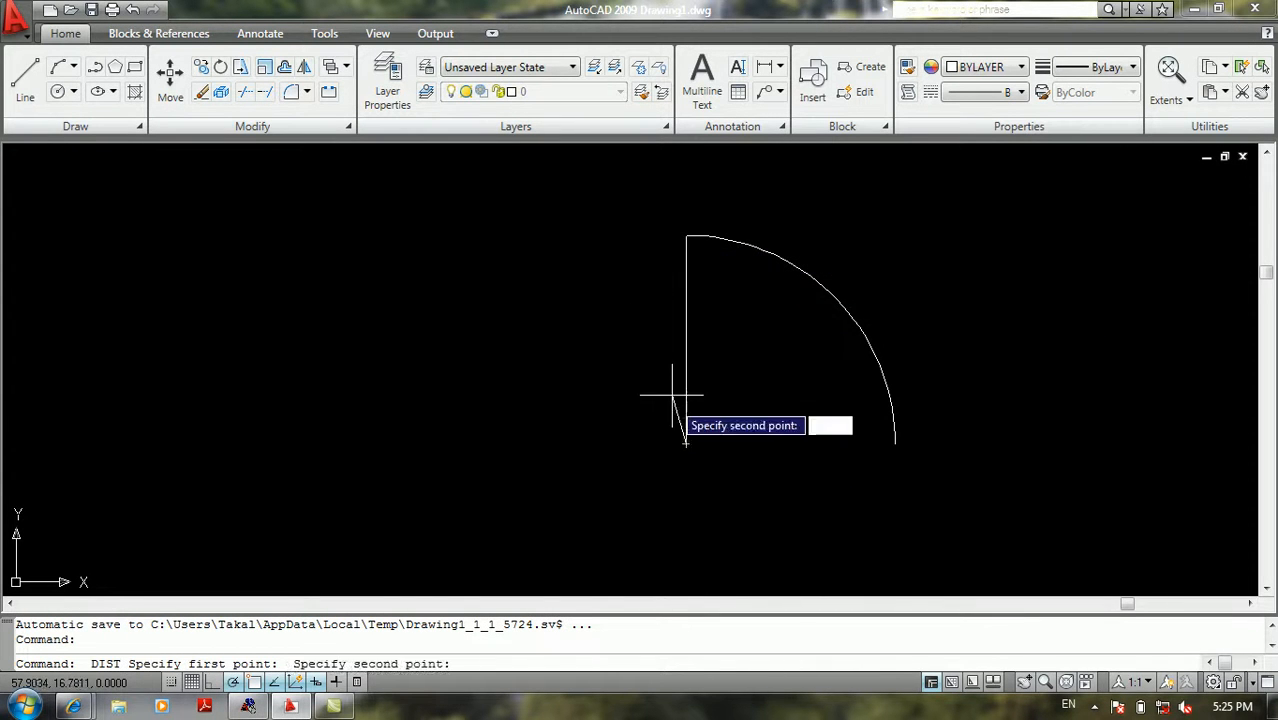
click(686, 237)
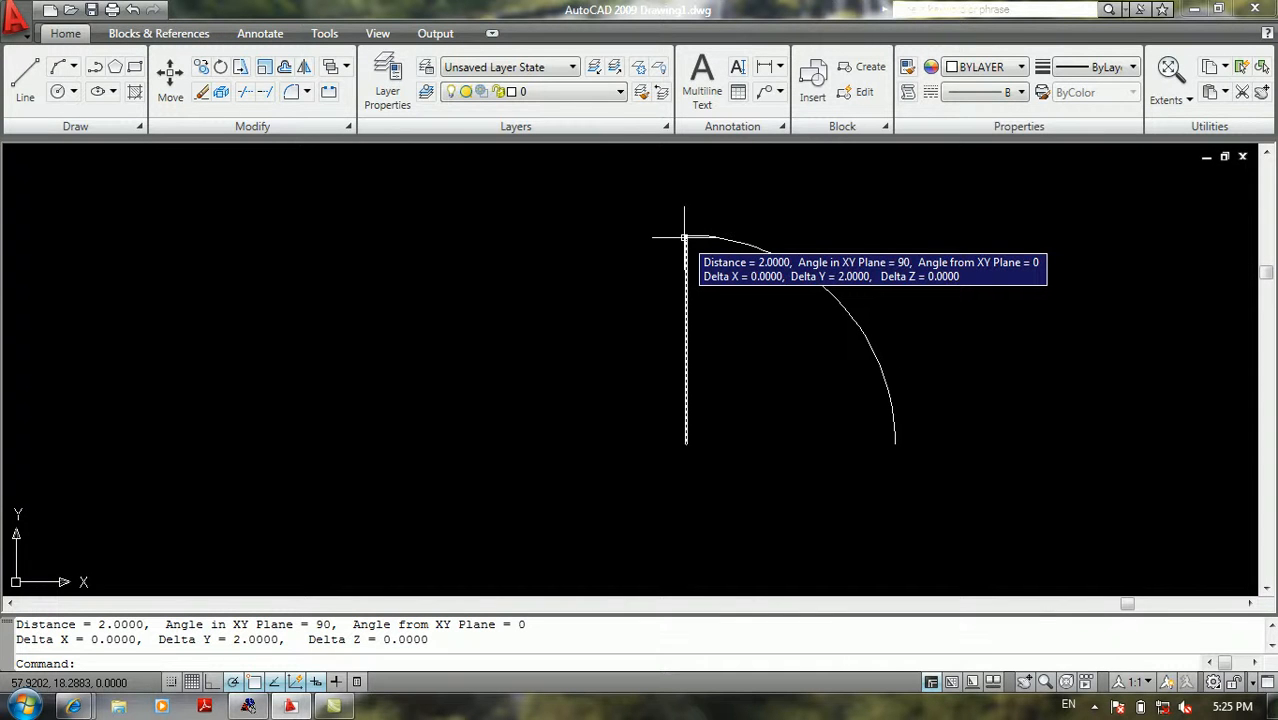
key(space)
key(space)
Step: Scale the single door's line and arc by a factor of 0.5 from the vertical line's lower endpoint
scroll(640, 272, down, 4)
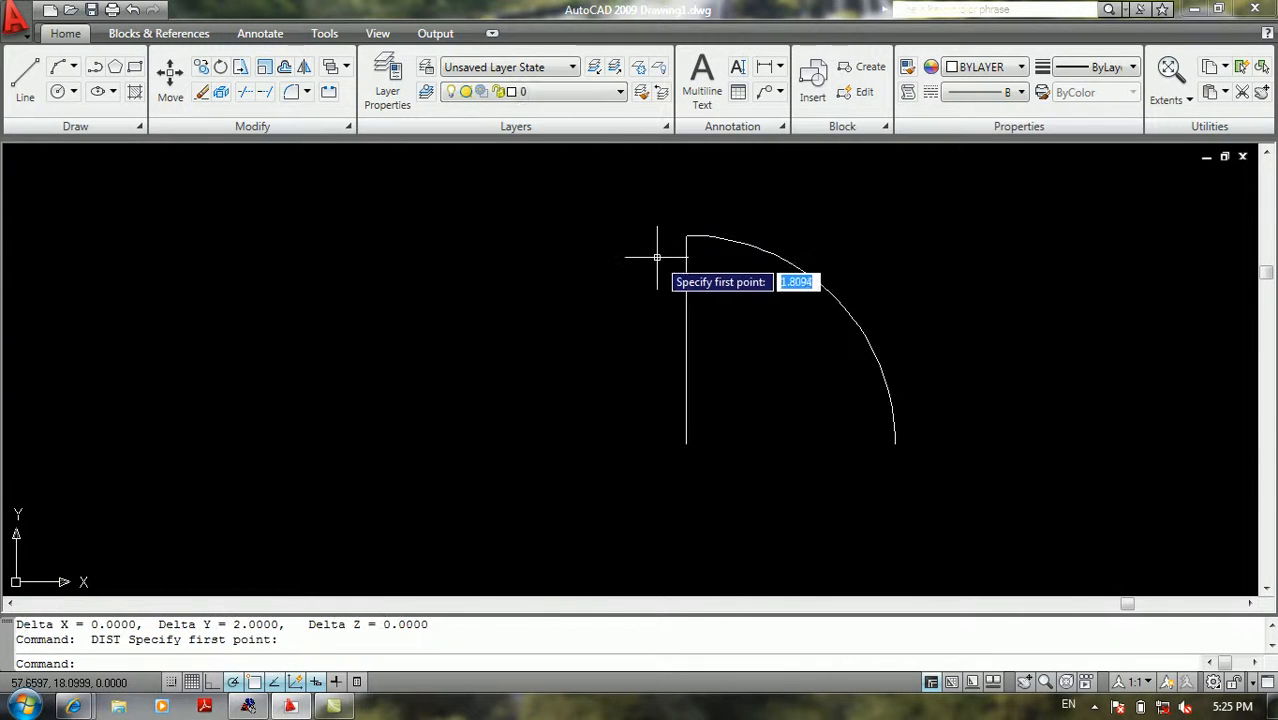
mouse_move(638, 279)
middle_down()
mouse_move(662, 297)
mouse_move(579, 368)
middle_up()
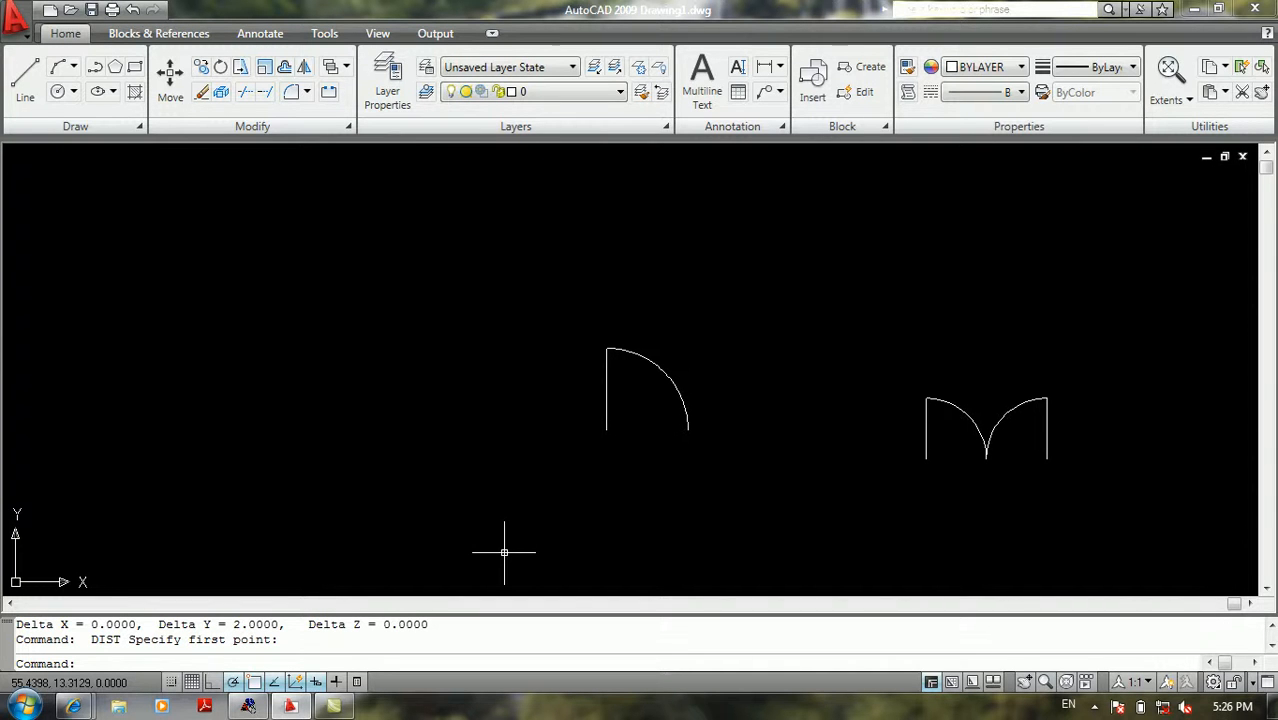
scroll(650, 425, up, 3)
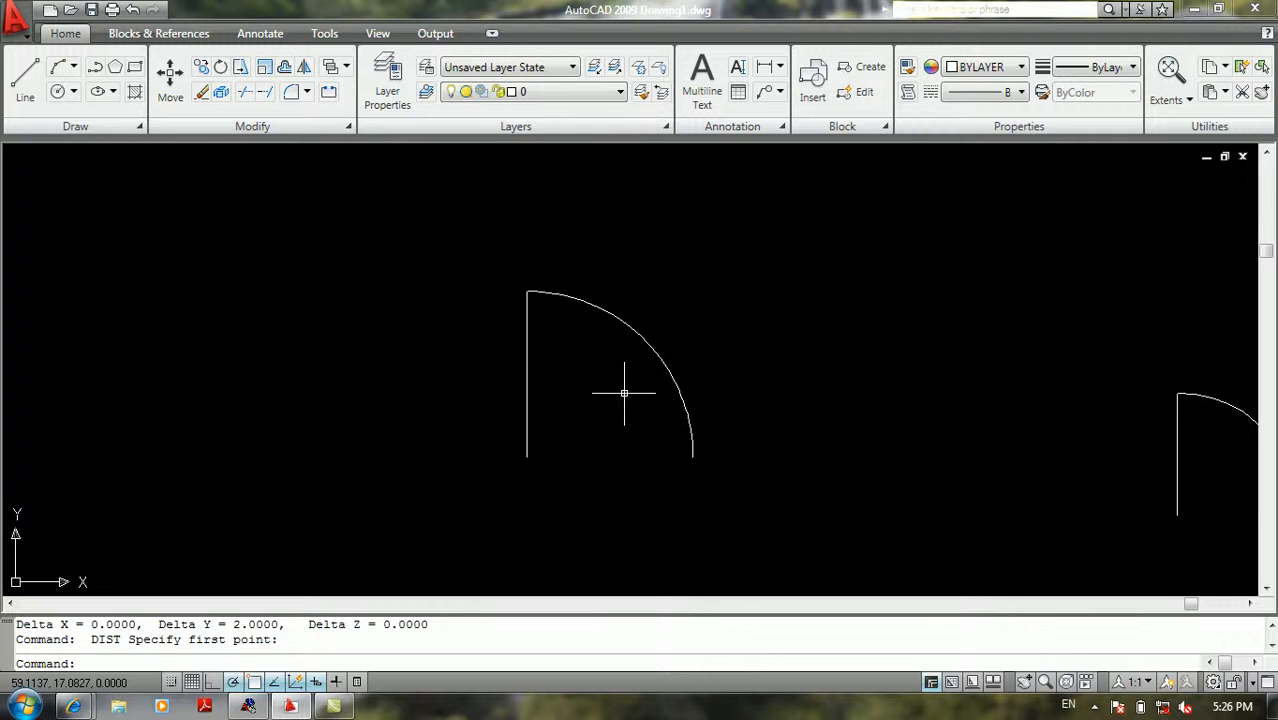
scroll(624, 393, up, 2)
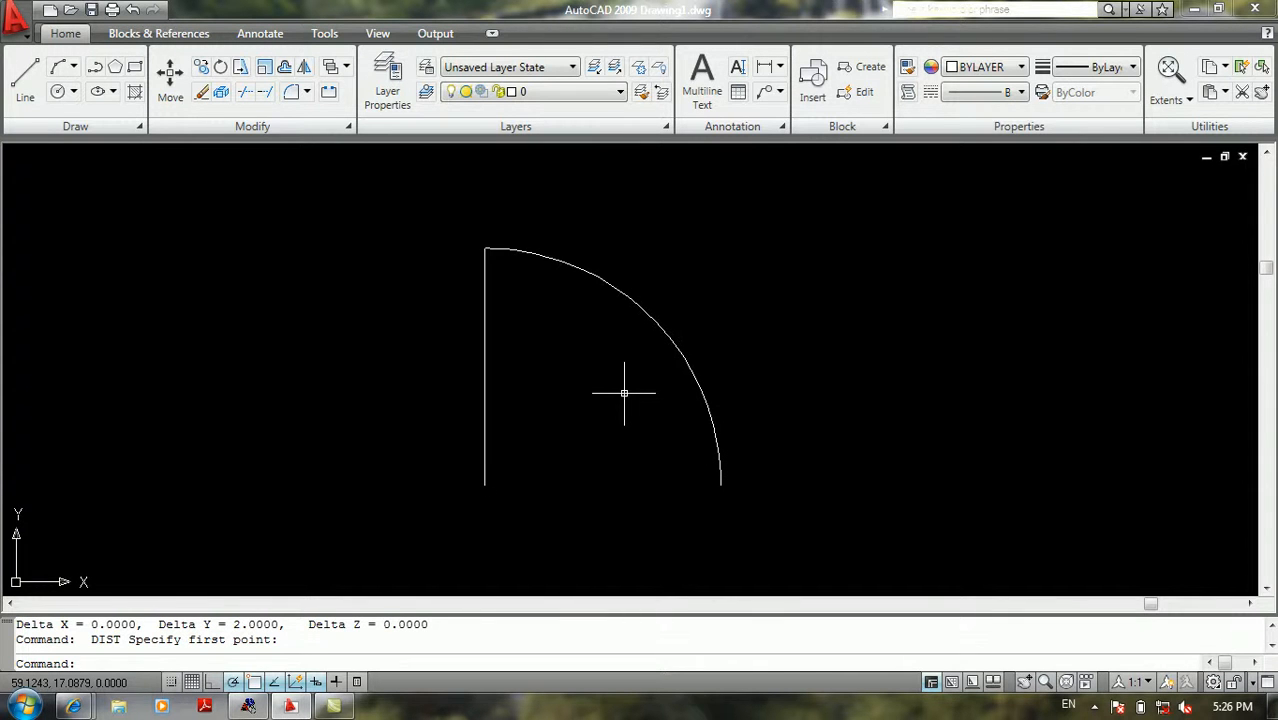
scroll(624, 393, down, 6)
scroll(622, 387, up, 5)
text(sc)
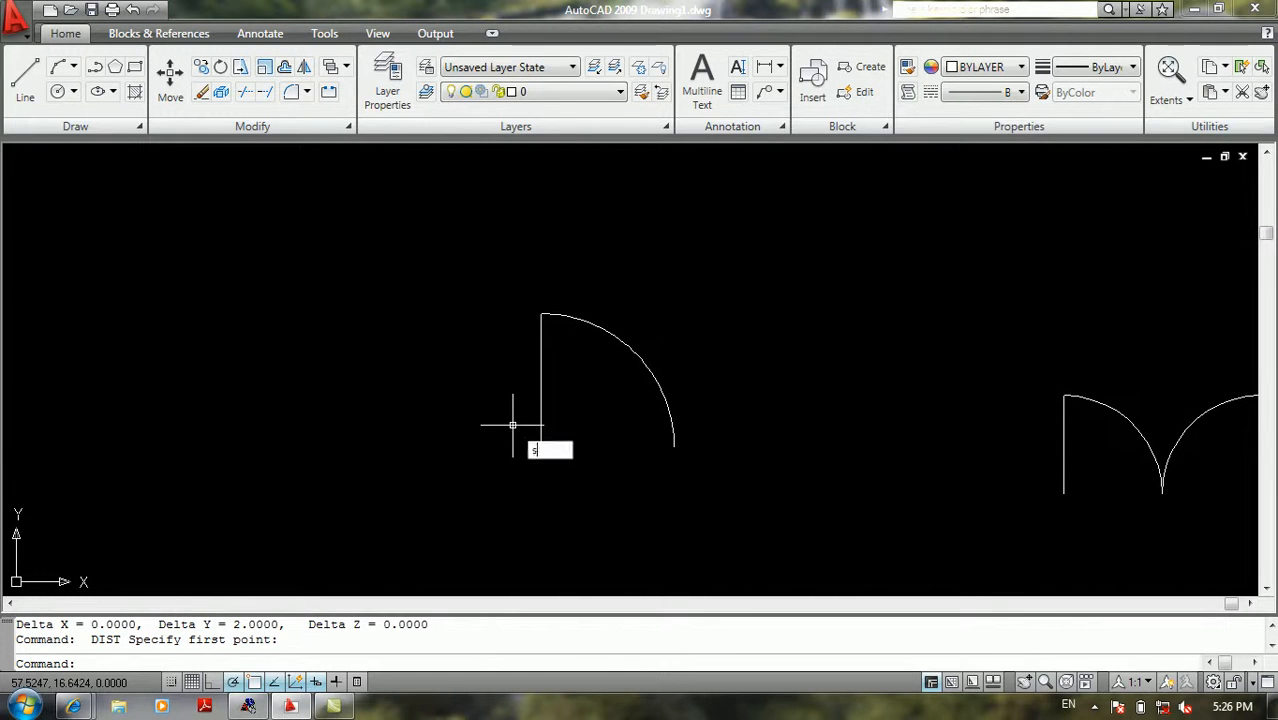
key(Return)
click(513, 422)
click(516, 408)
key(Return)
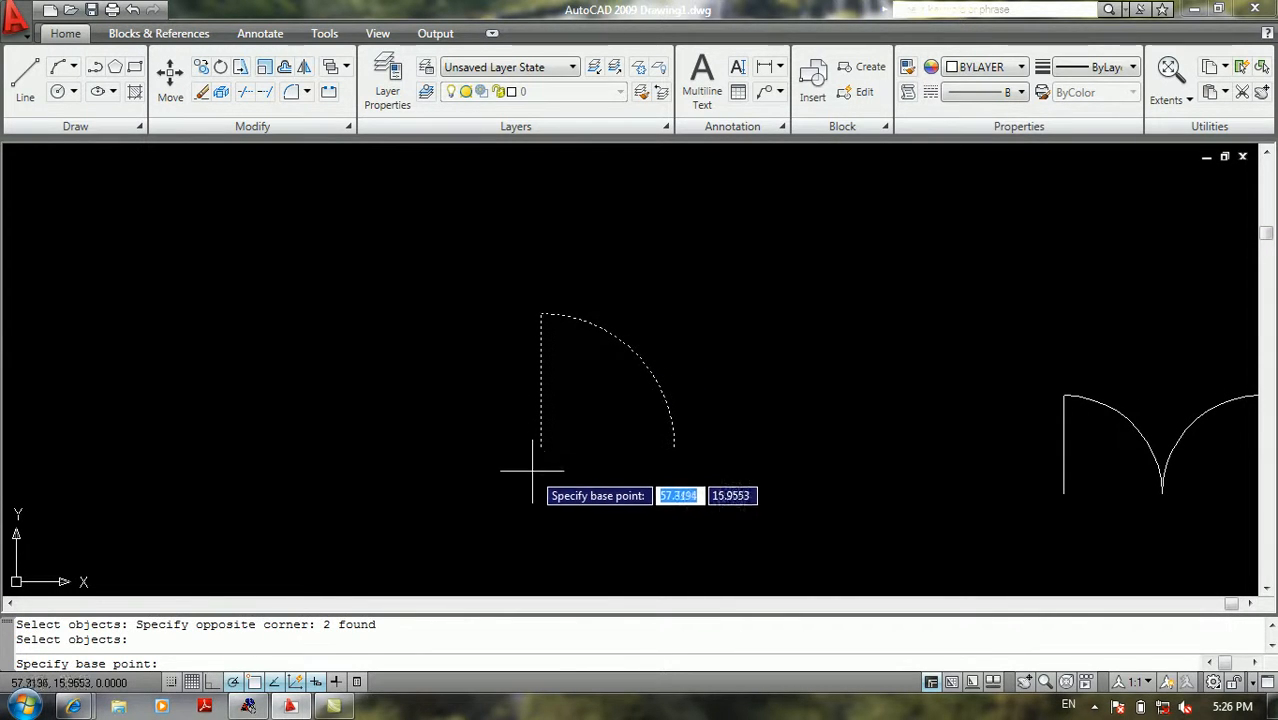
click(540, 447)
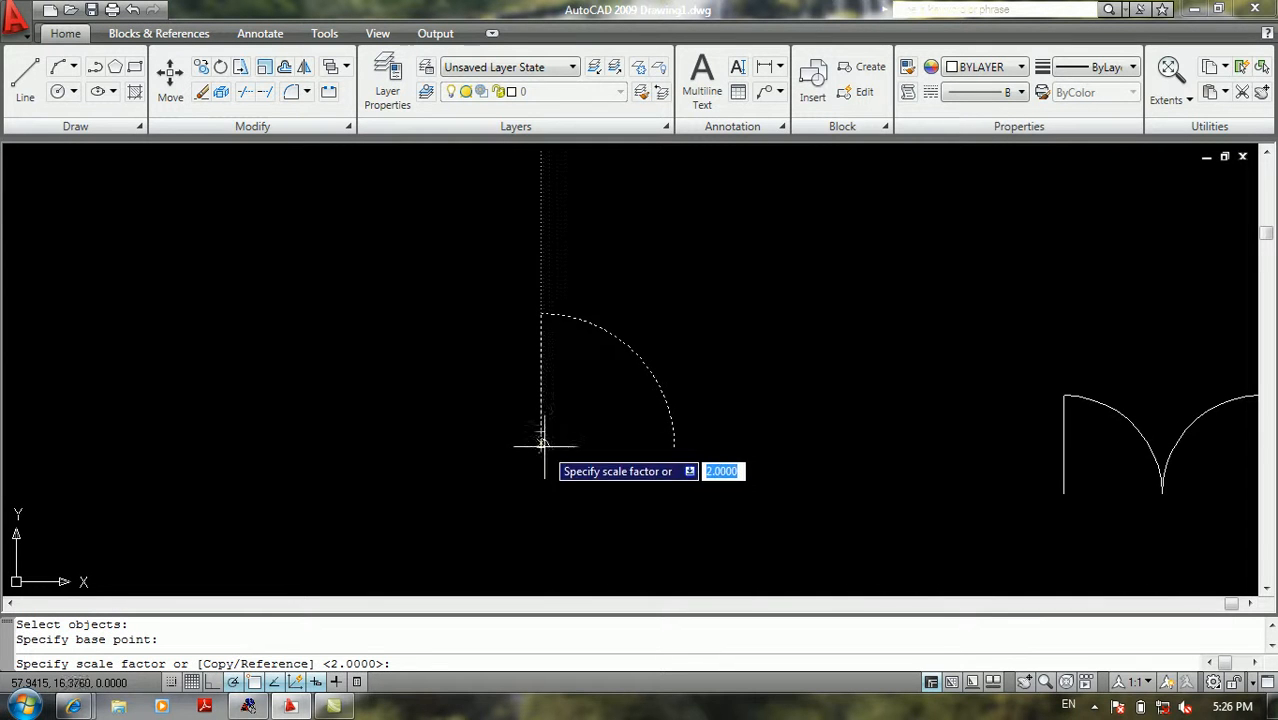
text(0.5)
key(Return)
Step: Scale a copy of the single door by a factor of 5 from the vertical line's lower endpoint, keeping the original
scroll(545, 447, up, 3)
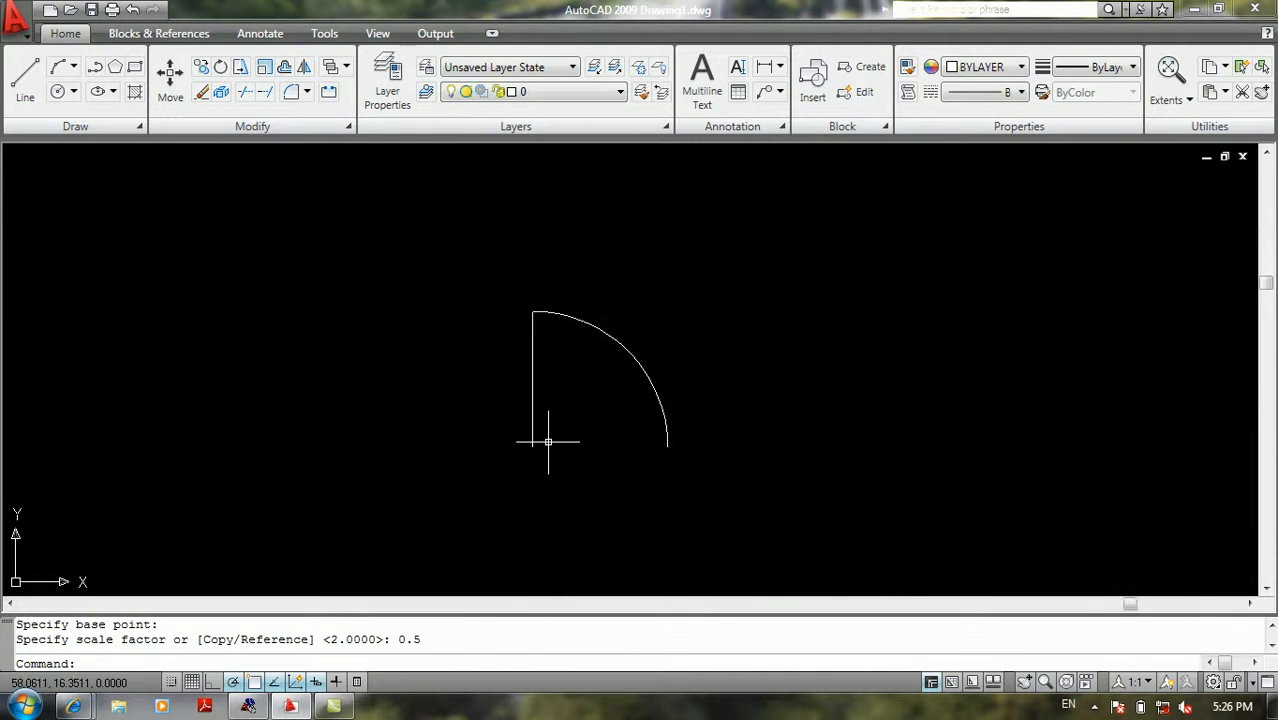
key(Return)
click(662, 288)
click(404, 490)
key(Return)
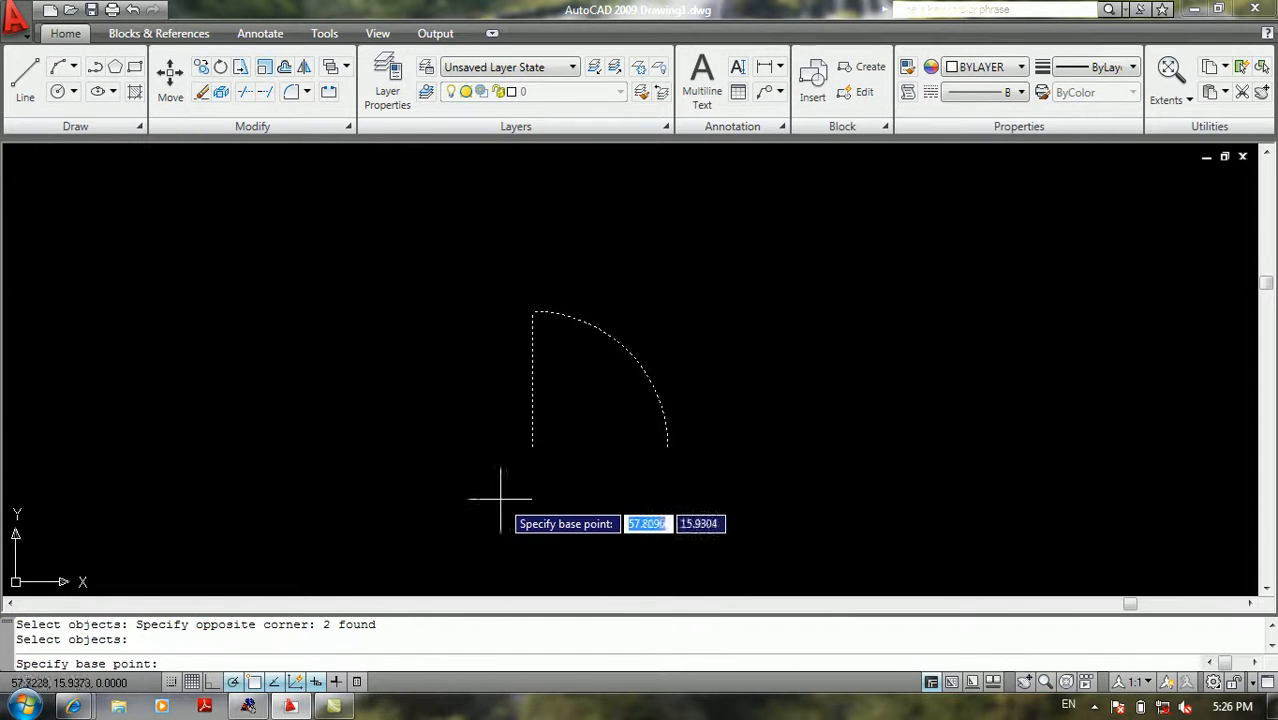
click(532, 447)
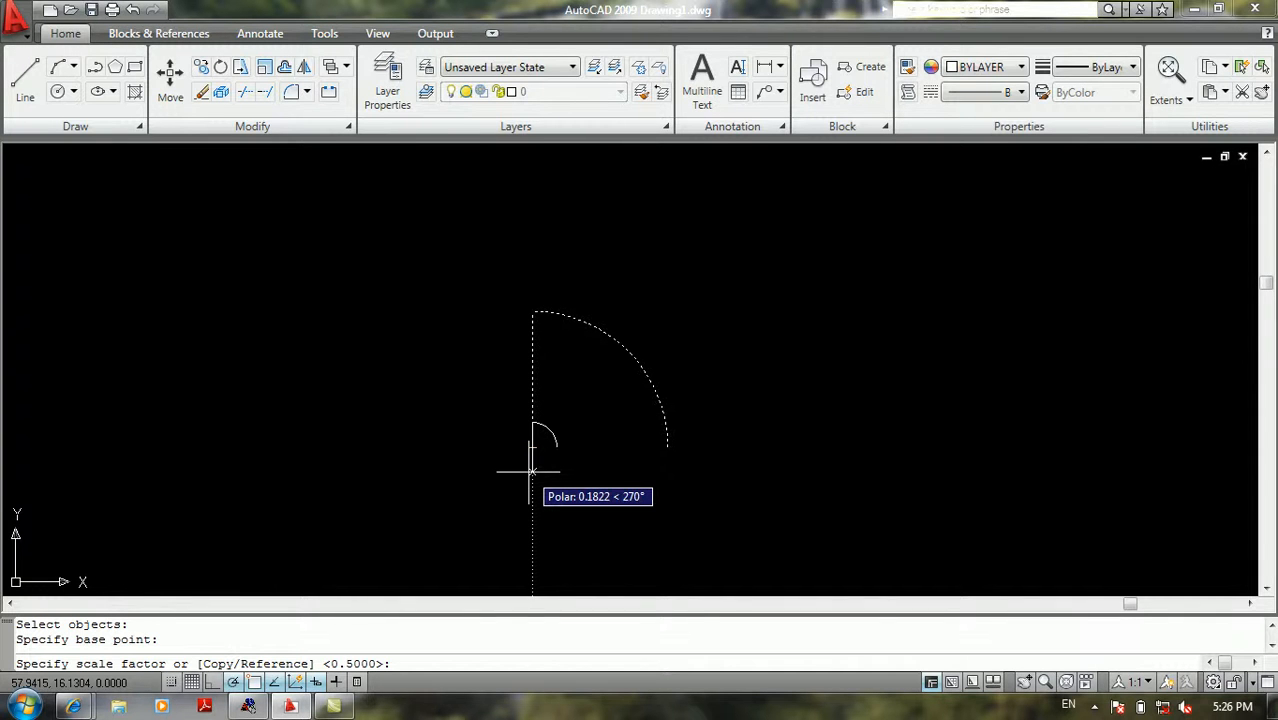
text(c)
key(Return)
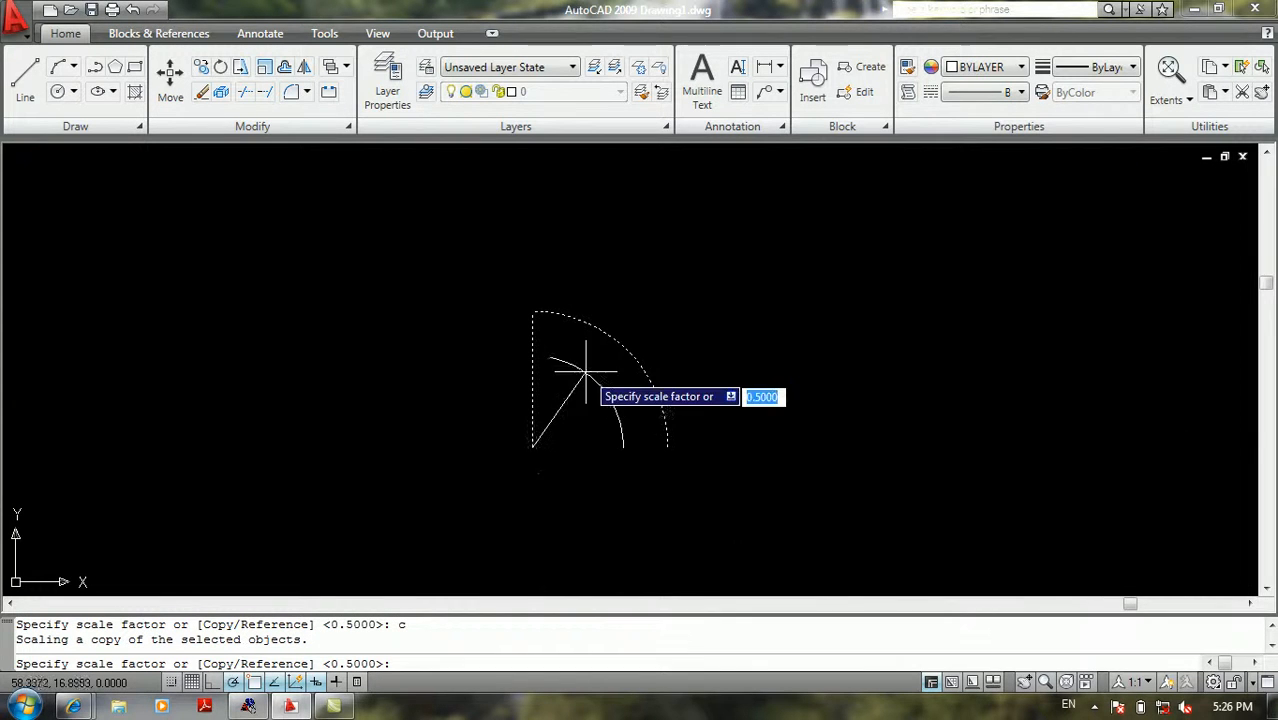
text(5)
key(Return)
Step: Scale the large door by reference from the arc's lower endpoint, with reference length 3 and new length 2
scroll(548, 434, down, 3)
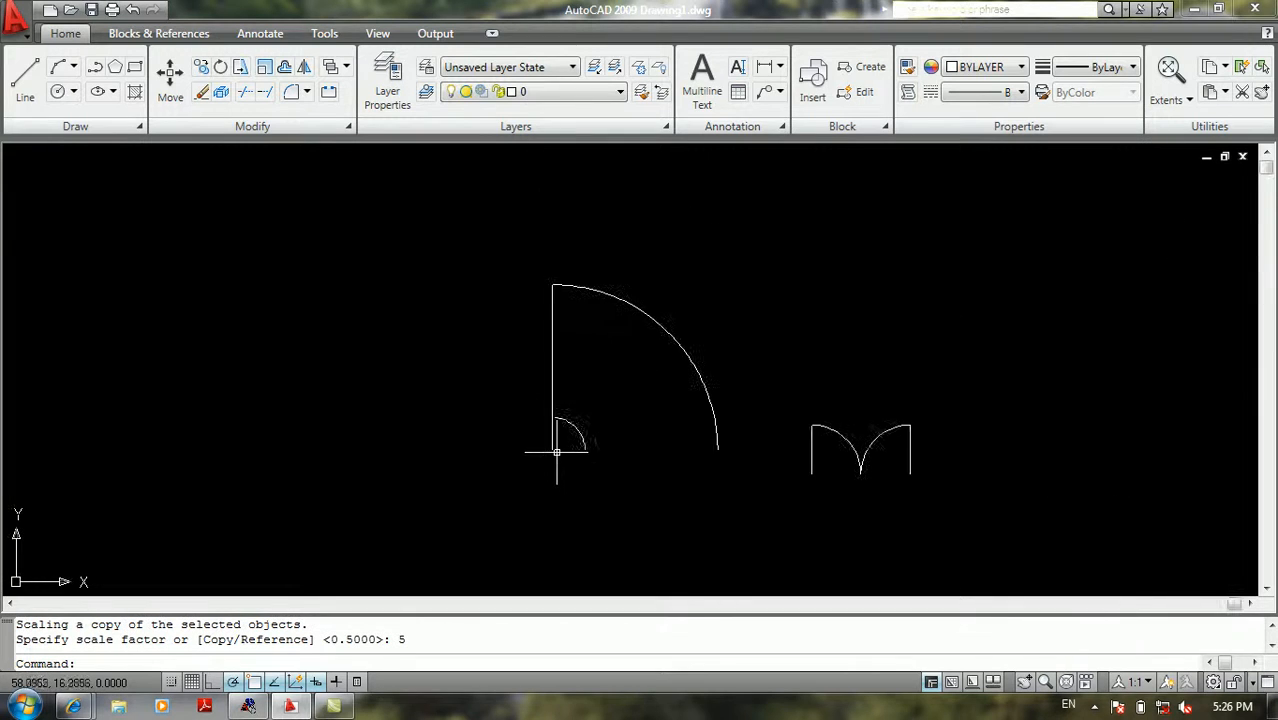
scroll(585, 425, up, 3)
scroll(570, 420, down, 2)
middle_drag(585, 423, 493, 484)
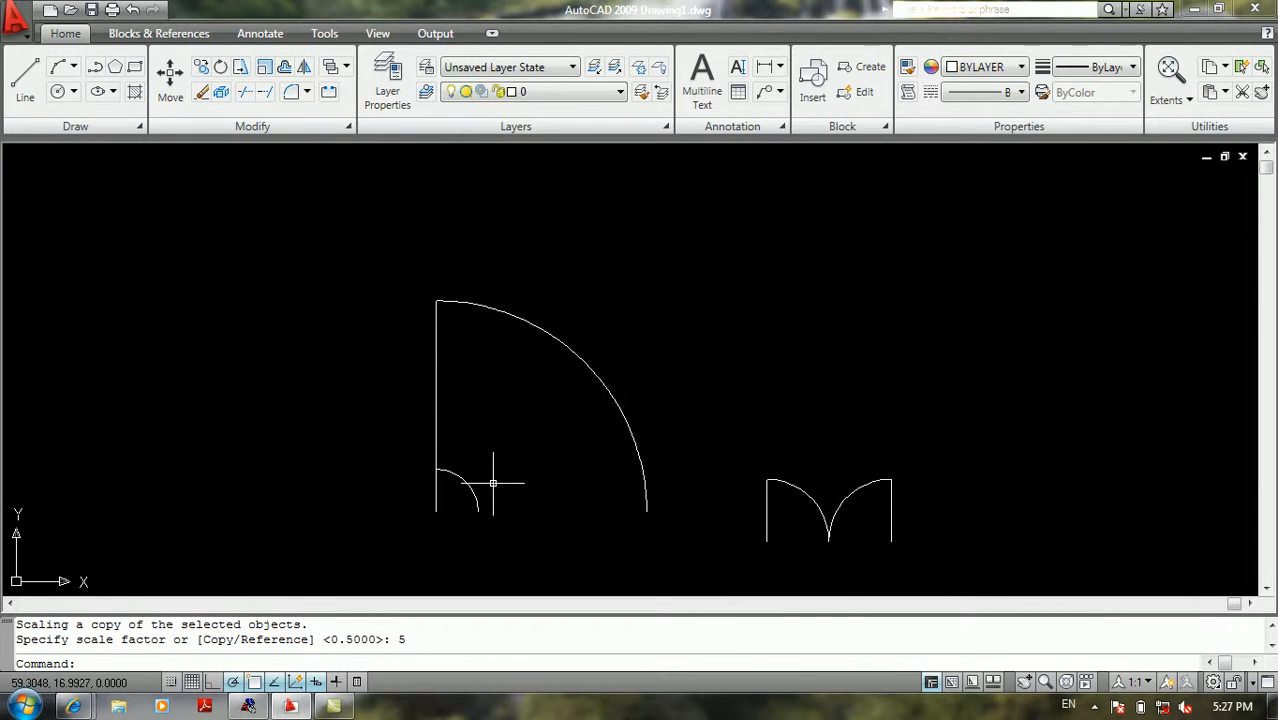
key(Return)
click(613, 291)
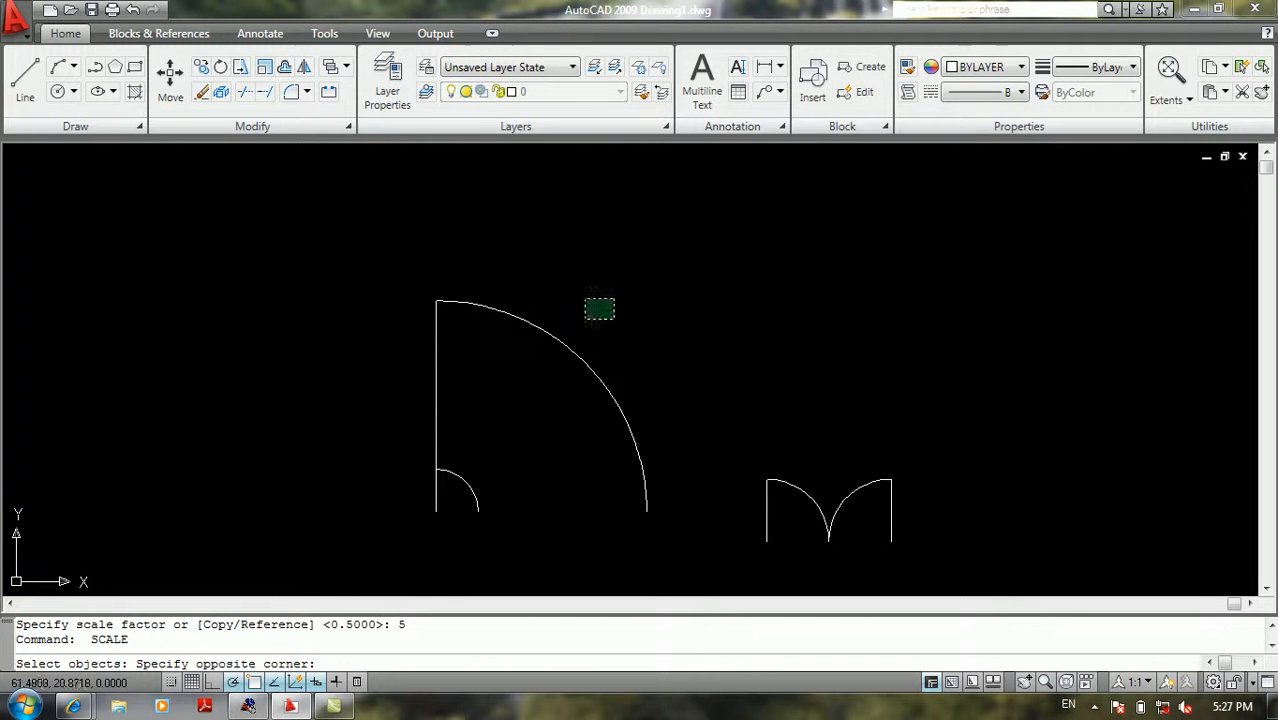
click(381, 404)
key(Return)
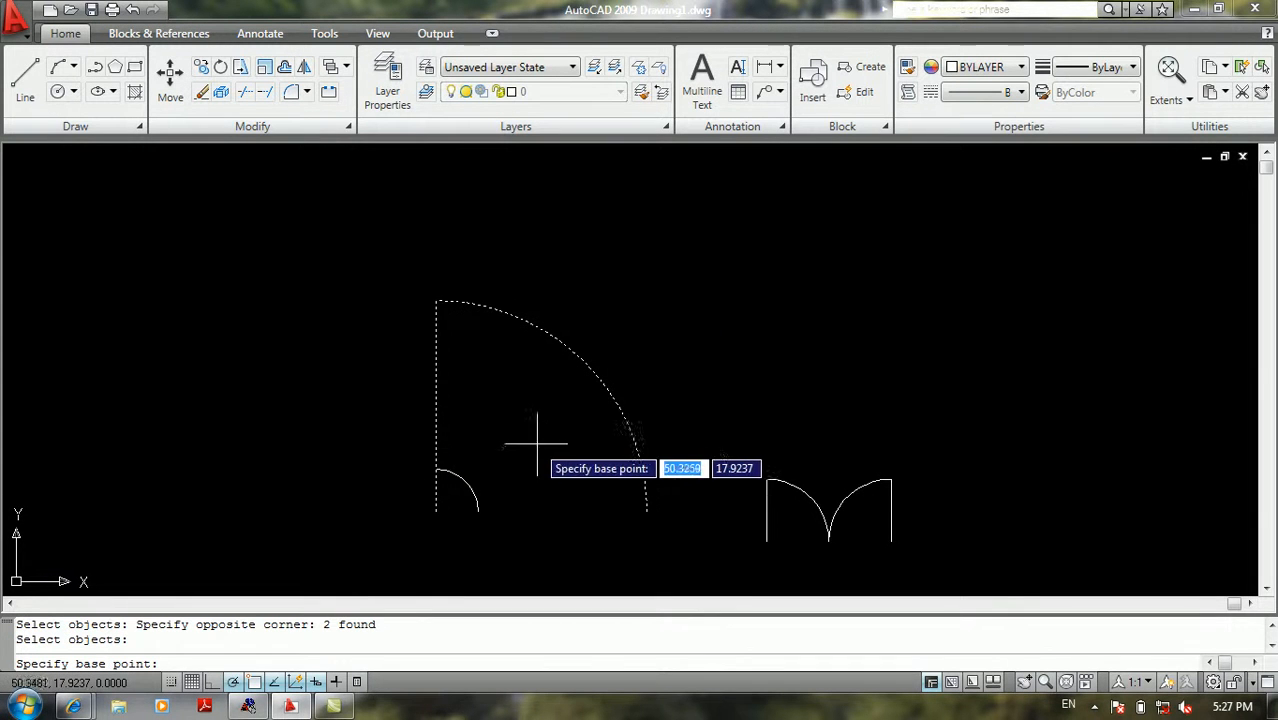
click(646, 511)
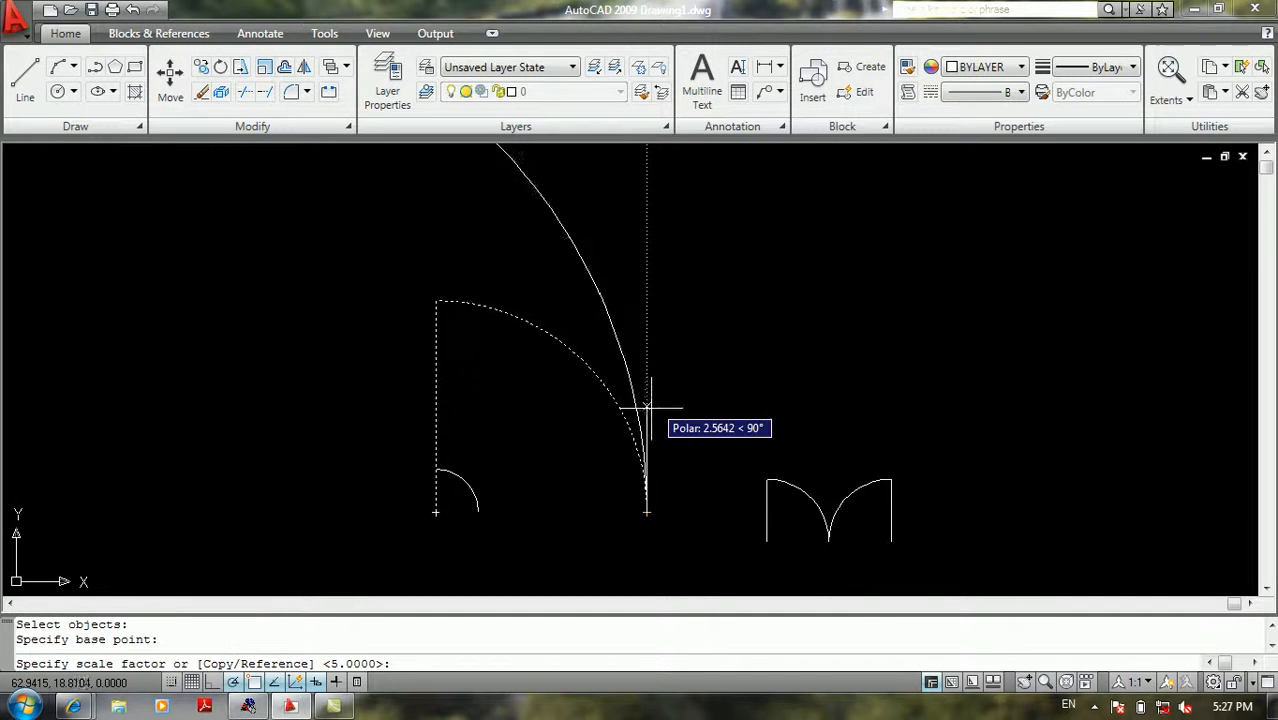
text(r)
key(Return)
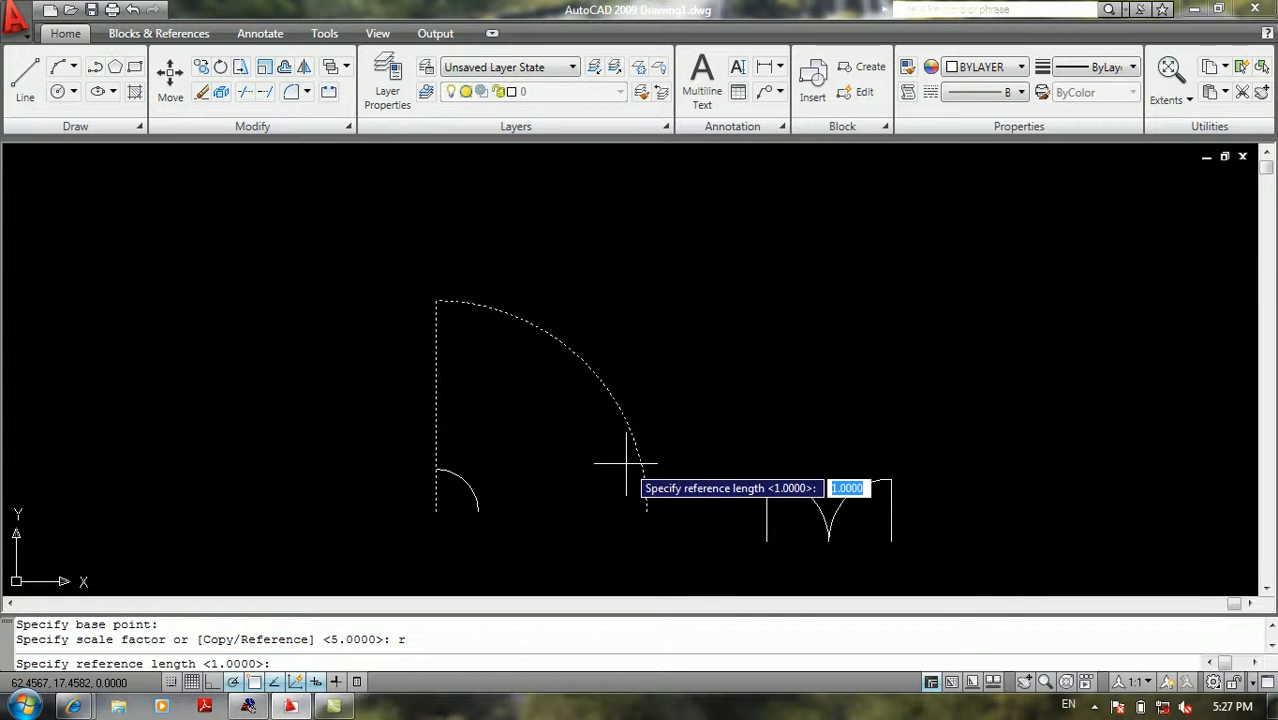
text(3)
key(Return)
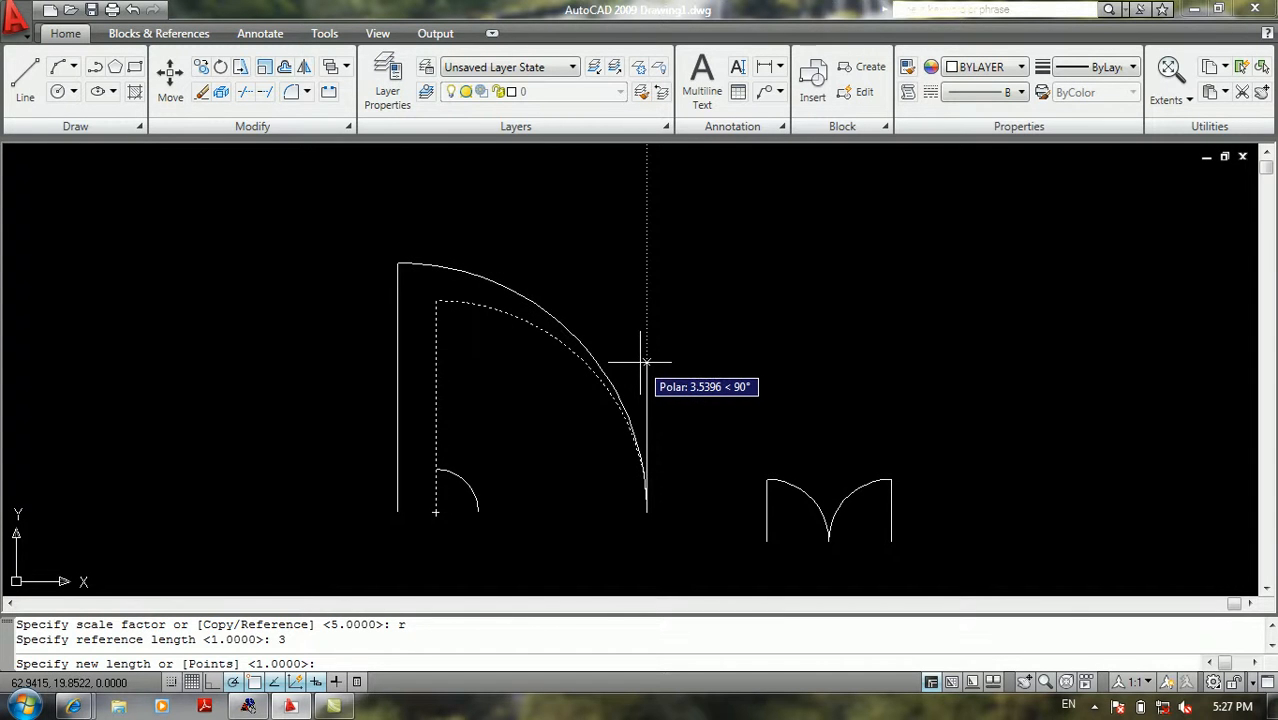
text(2)
key(Return)
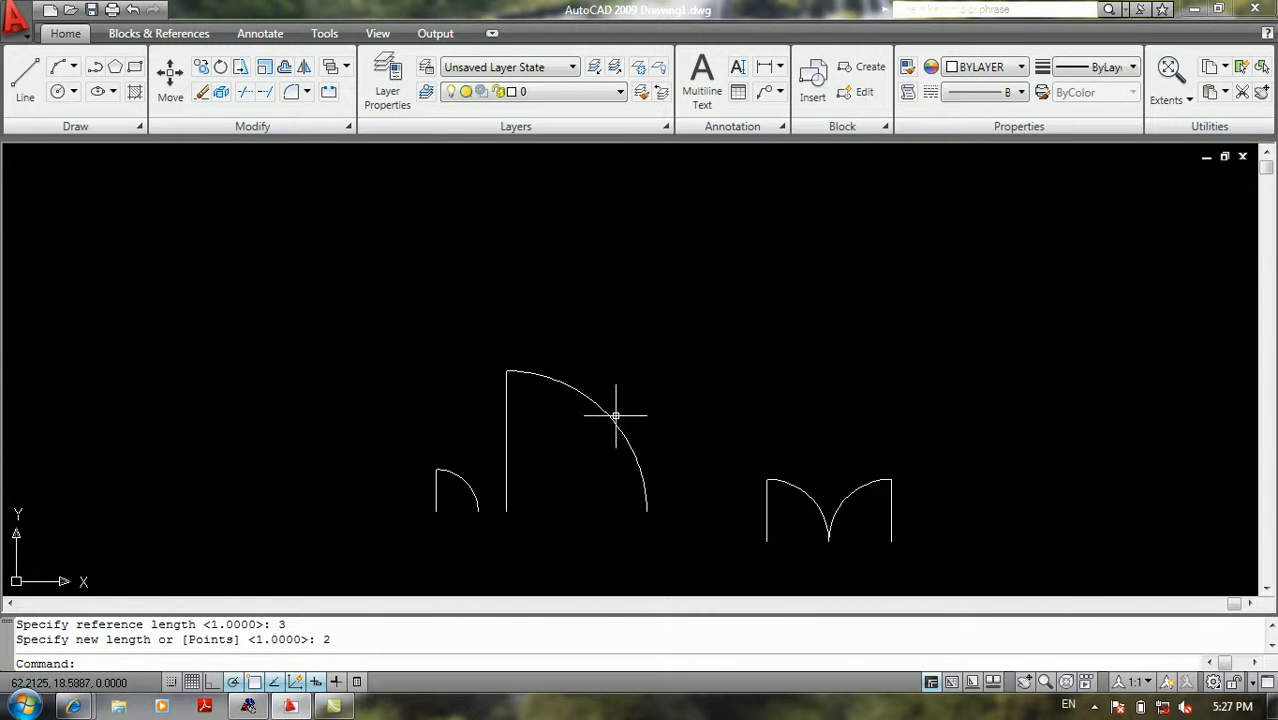
Step: Scale the larger single door by reference from the arc's lower endpoint, with reference length 3 and new length 3
text(sc)
key(Return)
click(613, 325)
click(452, 428)
key(Return)
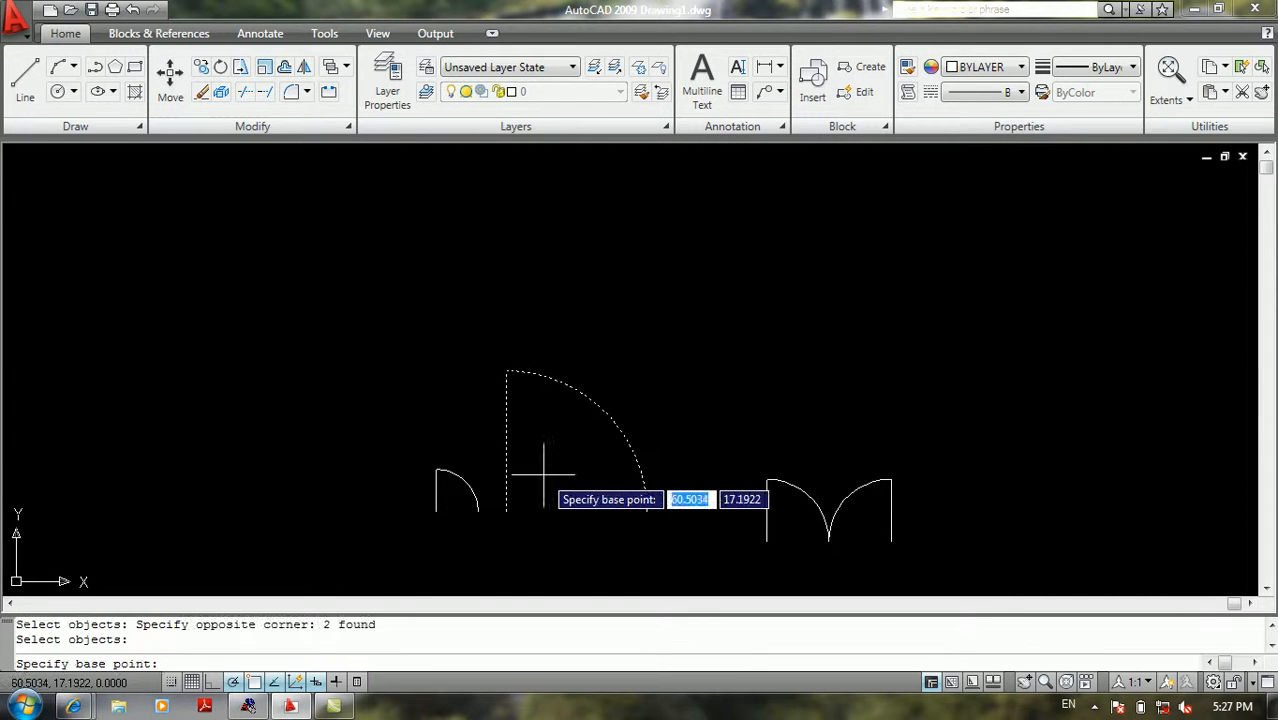
click(645, 512)
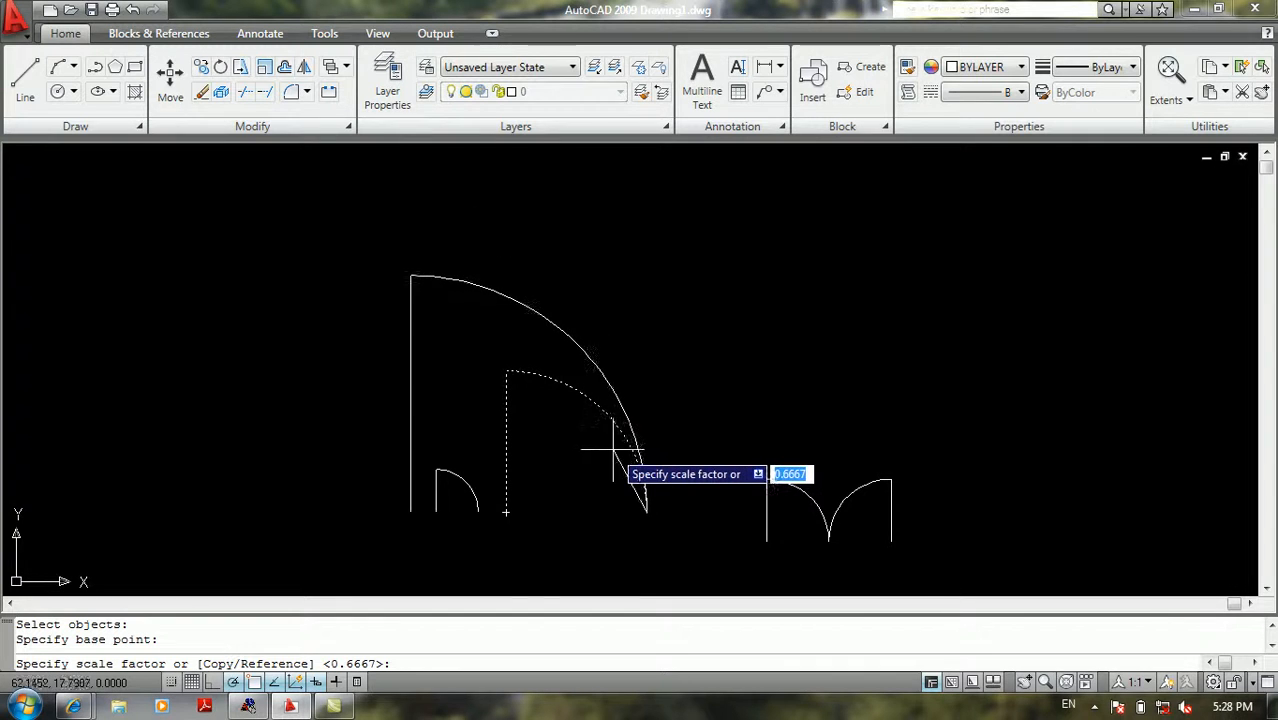
text(r)
key(Return)
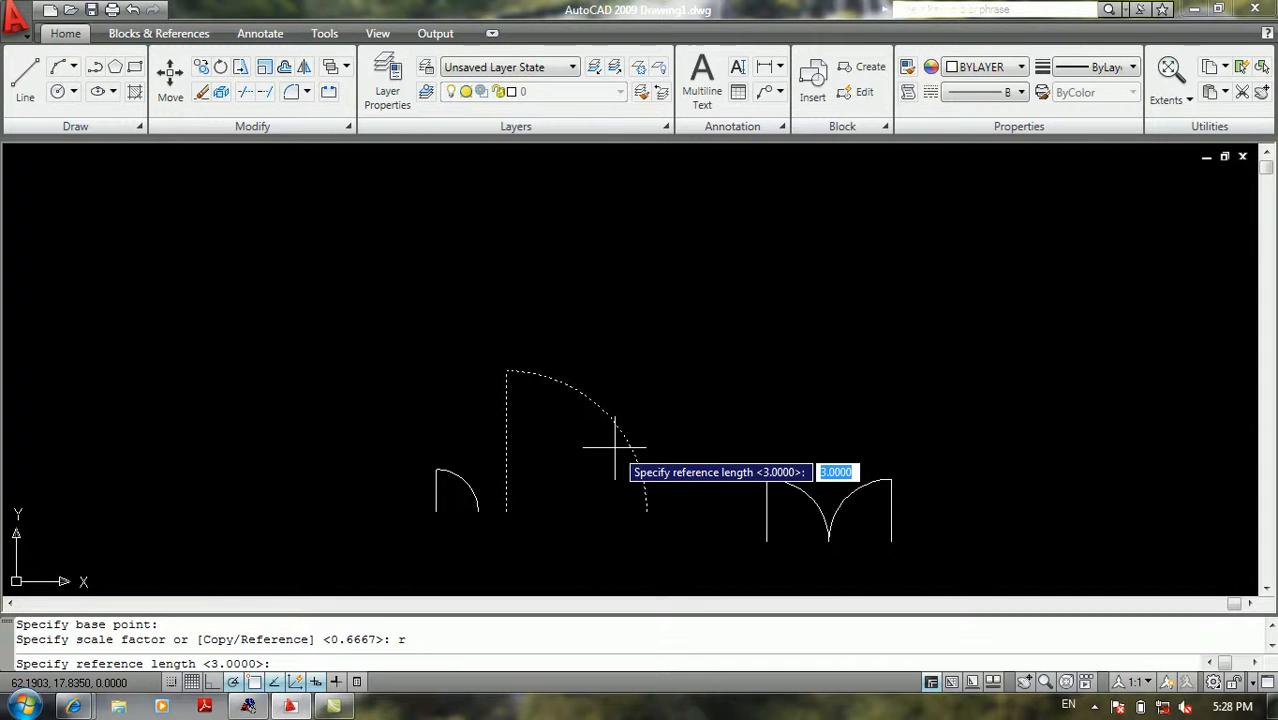
key(Return)
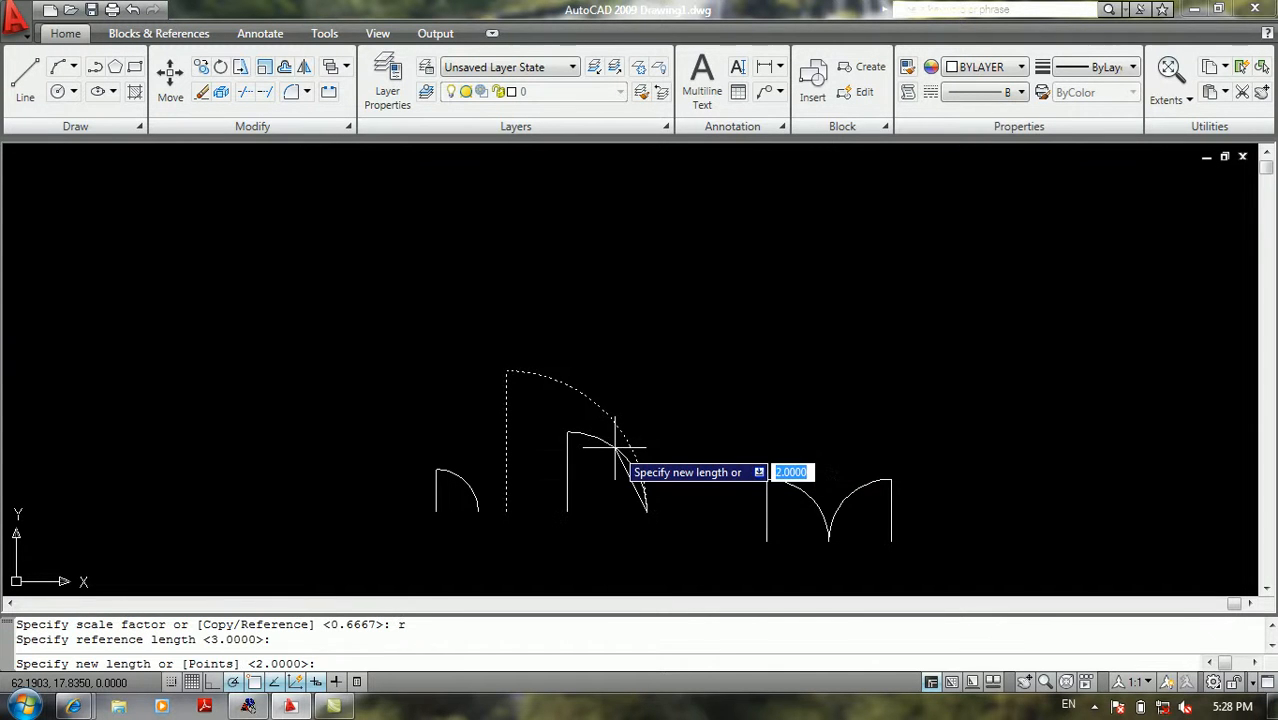
text(3)
key(Return)
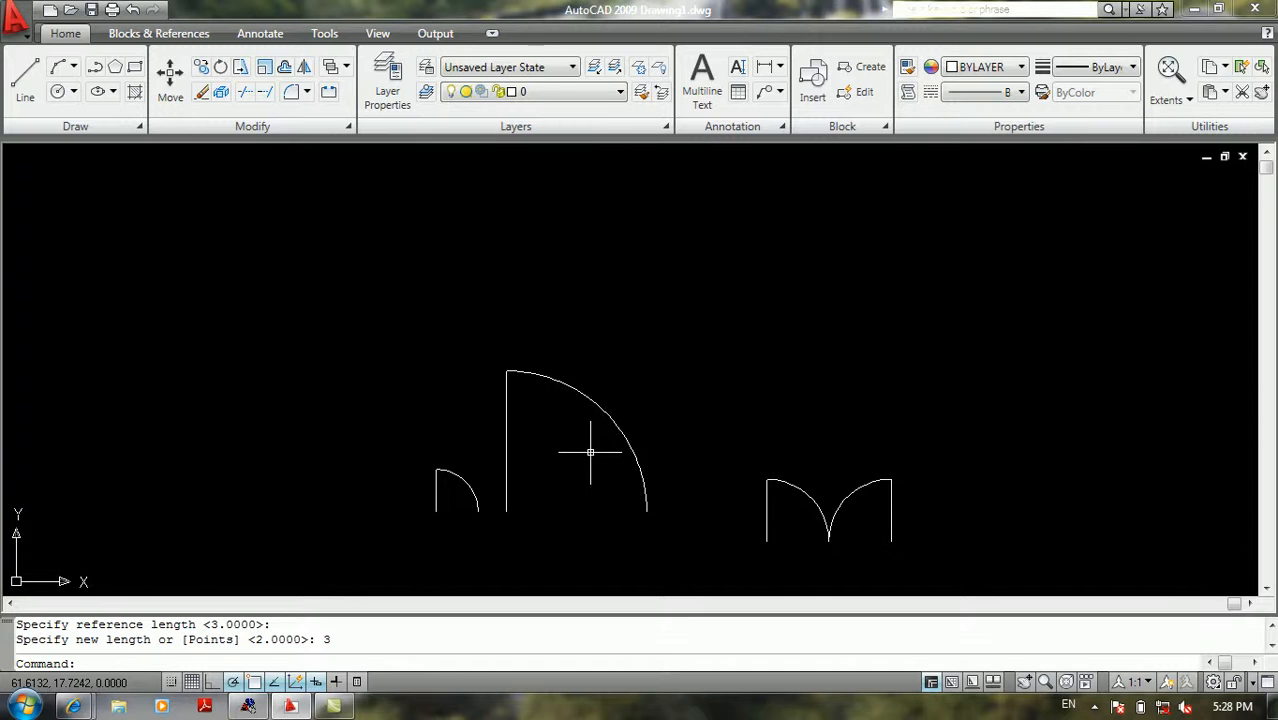
Step: Scale the larger door's arc by reference from its lower endpoint, with reference length 10 and new length 3
middle_drag(590, 436, 501, 417)
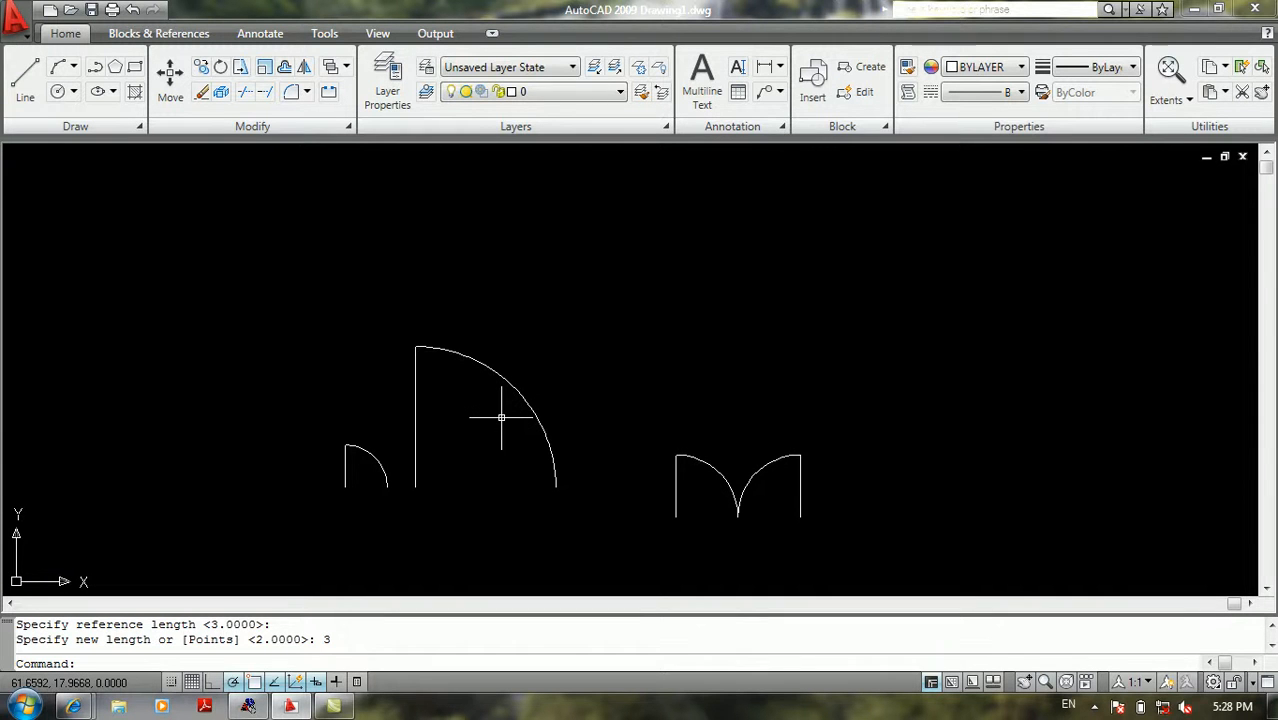
text(sc)
key(Return)
click(582, 297)
click(420, 380)
key(Return)
click(556, 486)
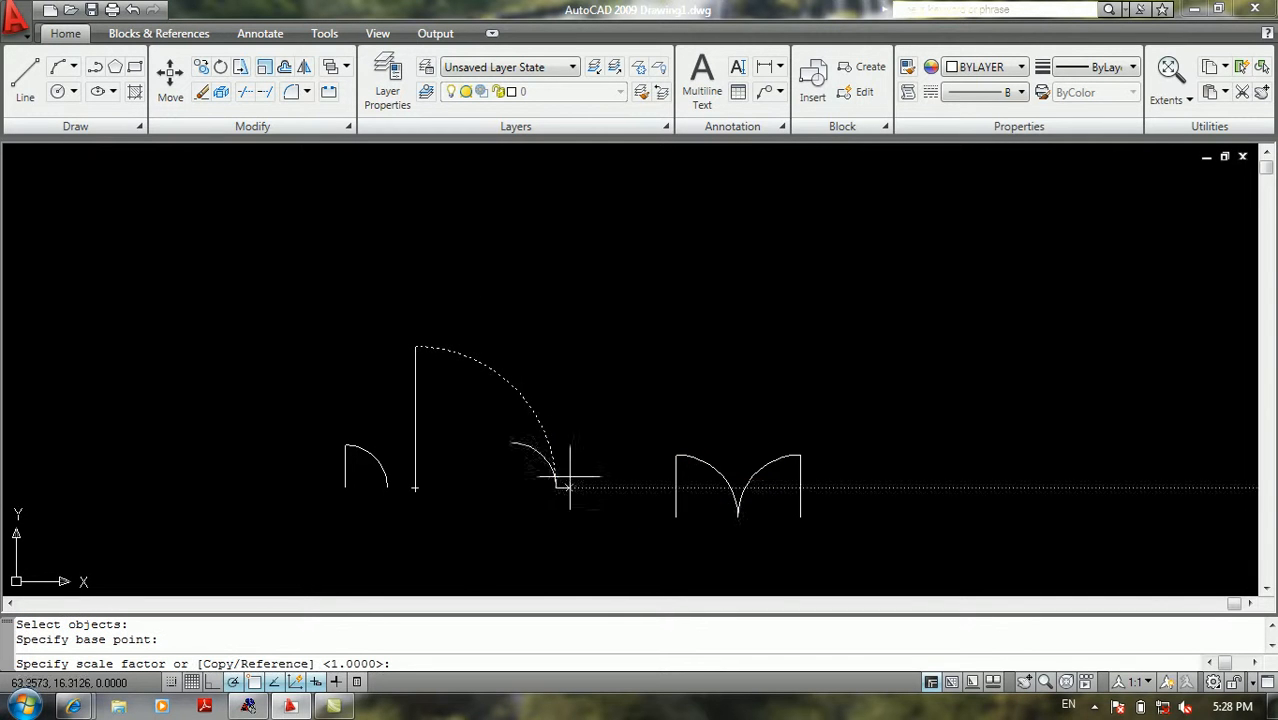
text(r)
key(Return)
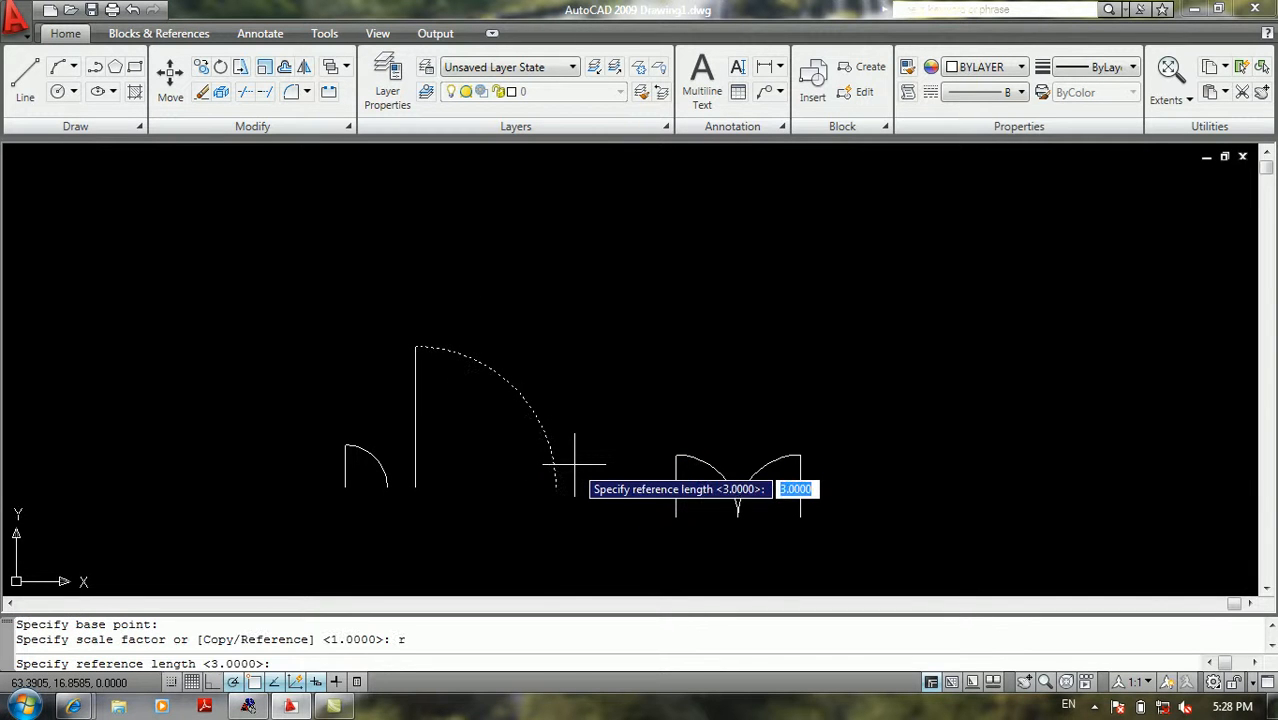
text(10)
key(Return)
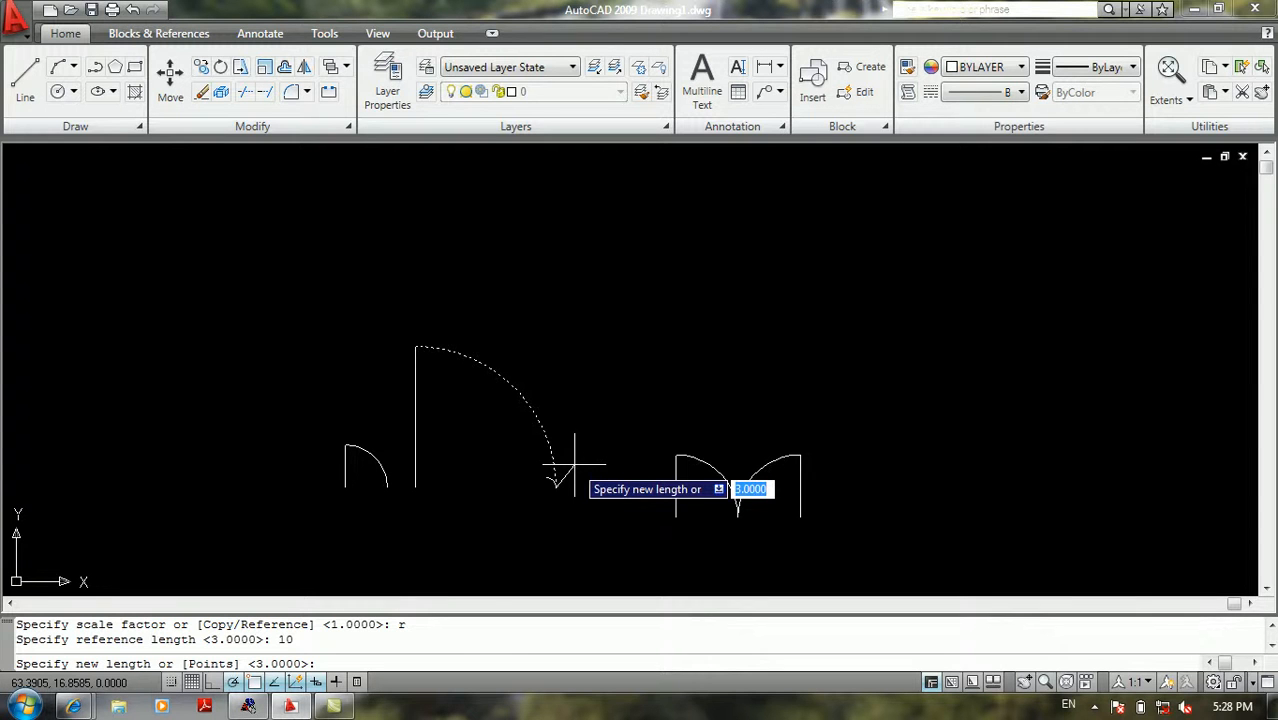
key(Return)
Step: Examine the mirrored double door in the wall opening of the floor plan
scroll(575, 464, down, 3)
middle_drag(599, 428, 442, 422)
middle_drag(576, 431, 514, 478)
middle_drag(42, 556, 940, 490)
middle_drag(386, 474, 725, 420)
scroll(680, 379, up, 3)
middle_drag(477, 378, 850, 381)
scroll(639, 374, up, 3)
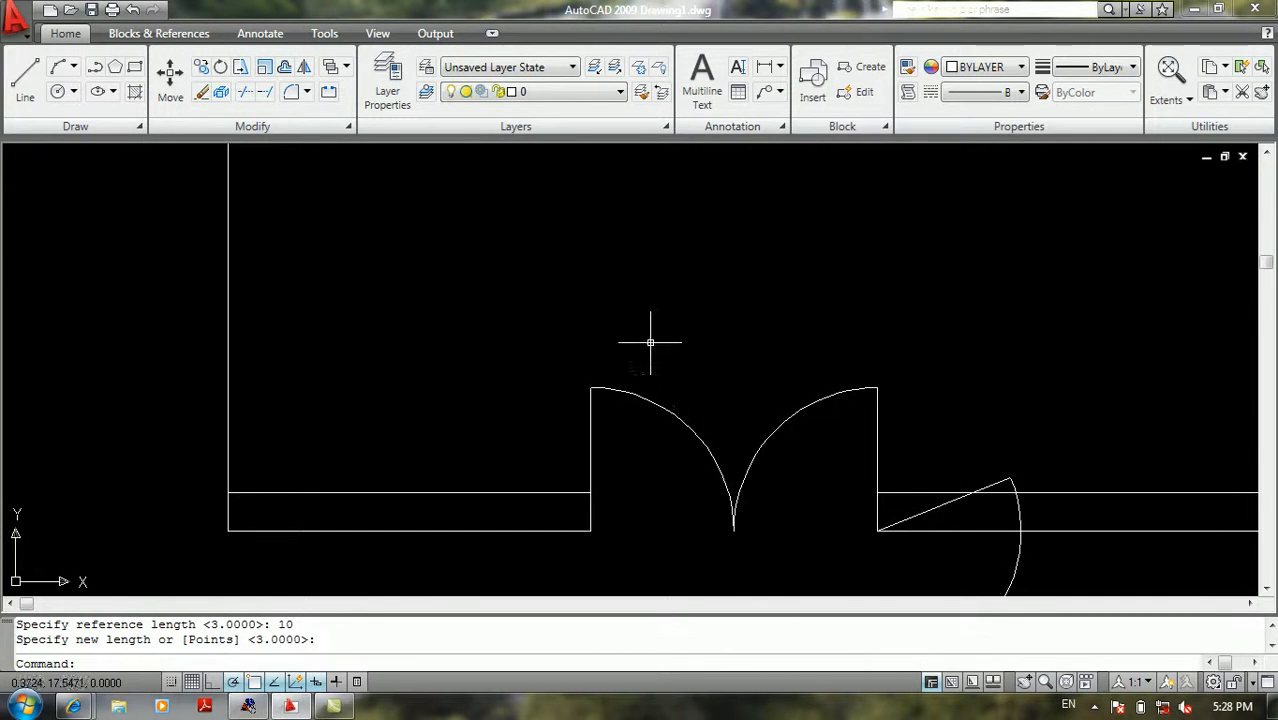
scroll(648, 325, up, 2)
scroll(686, 360, down, 4)
scroll(705, 350, up, 2)
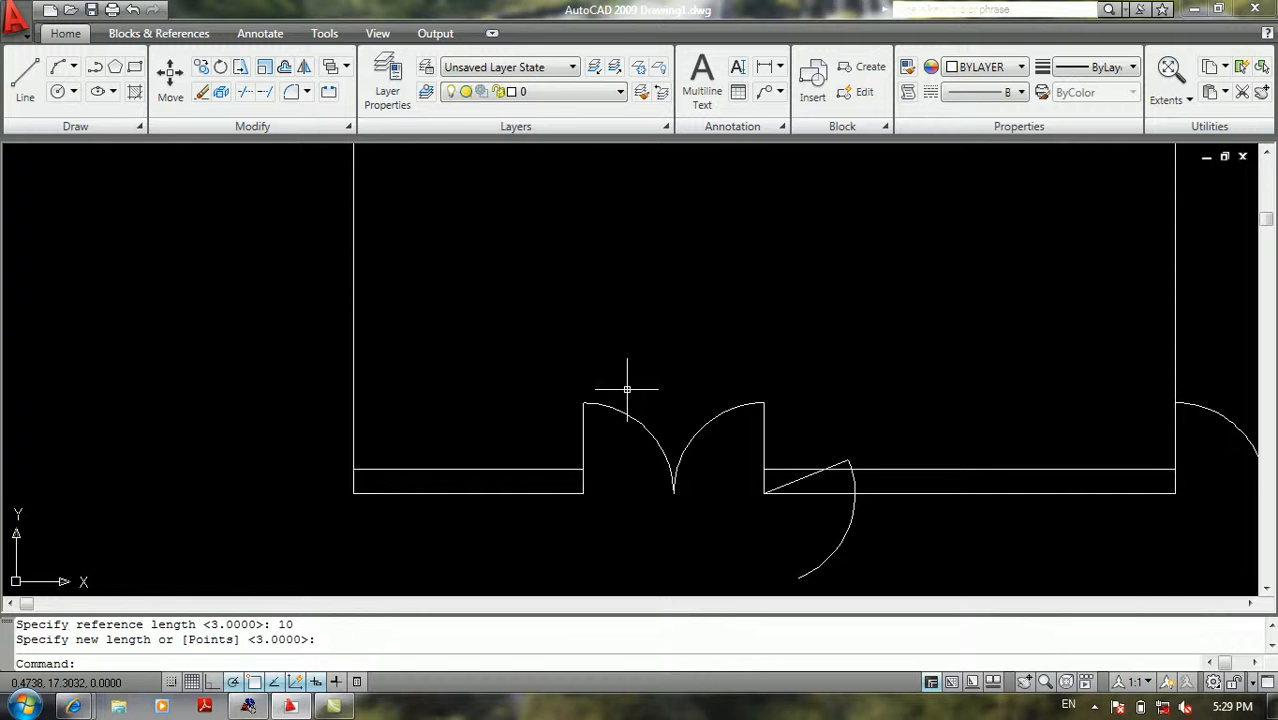
text(sc)
key(Return)
click(627, 390)
click(562, 417)
key(Return)
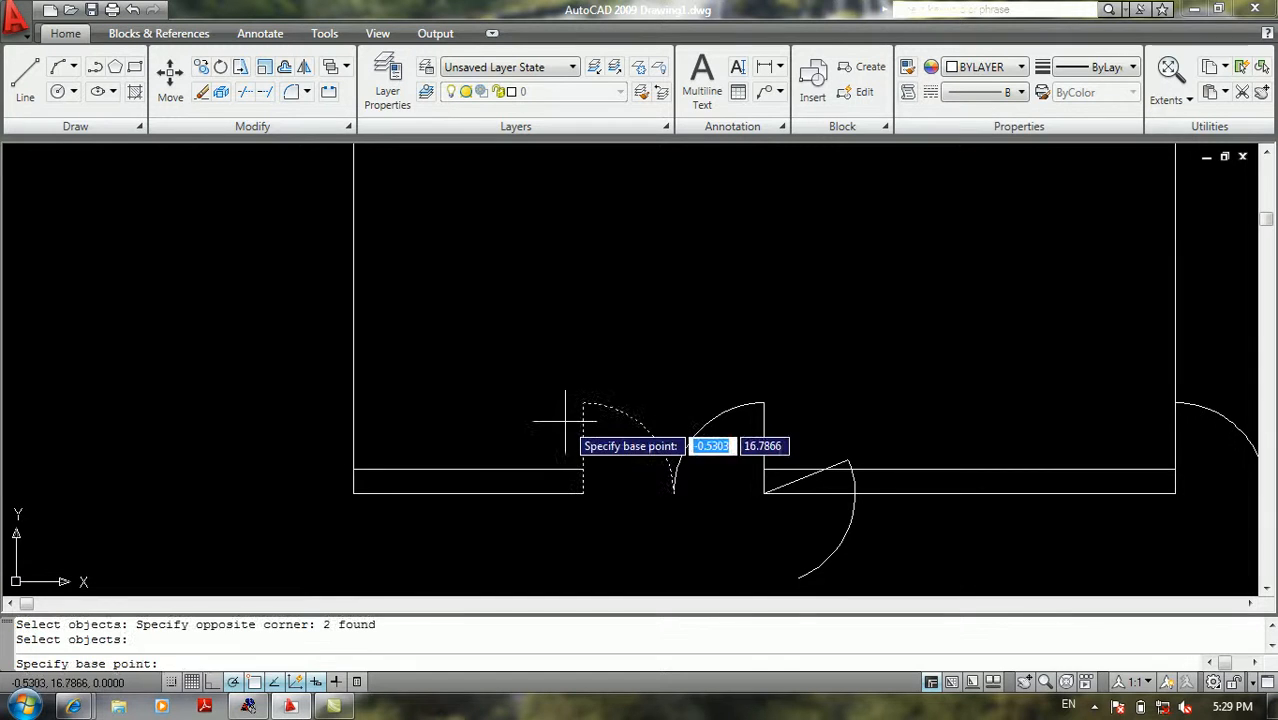
click(581, 494)
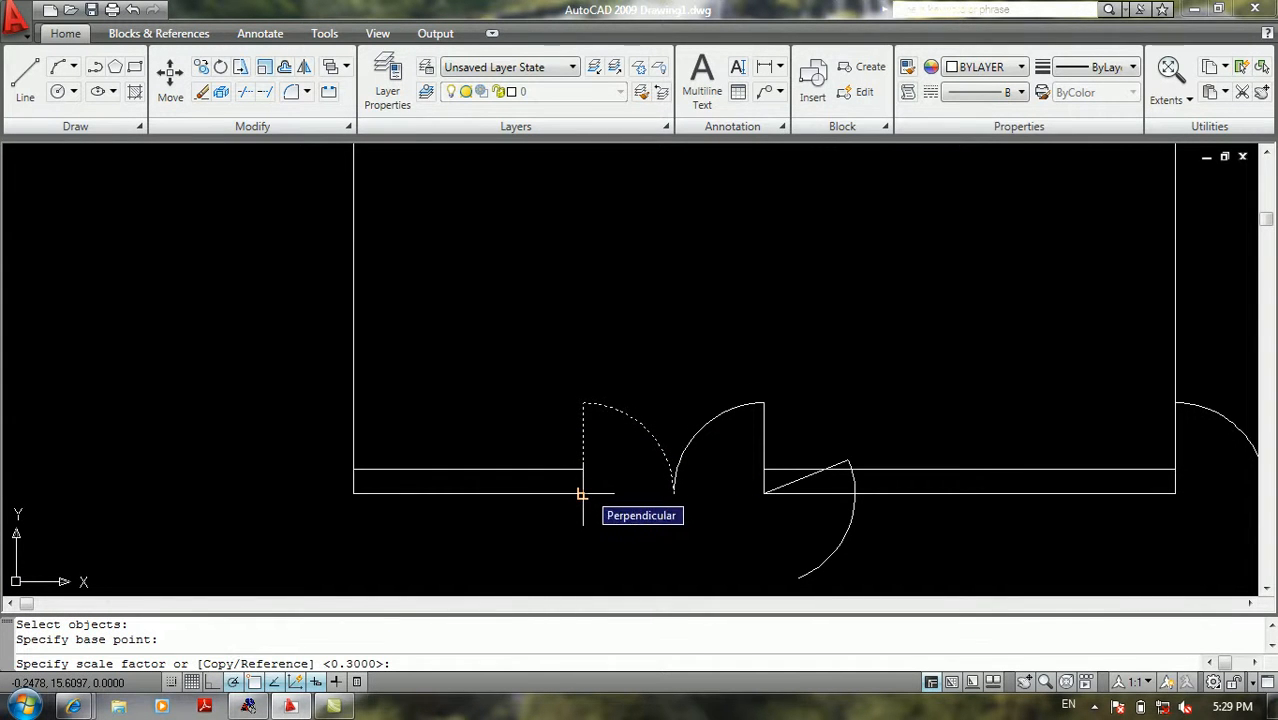
text(r)
key(Return)
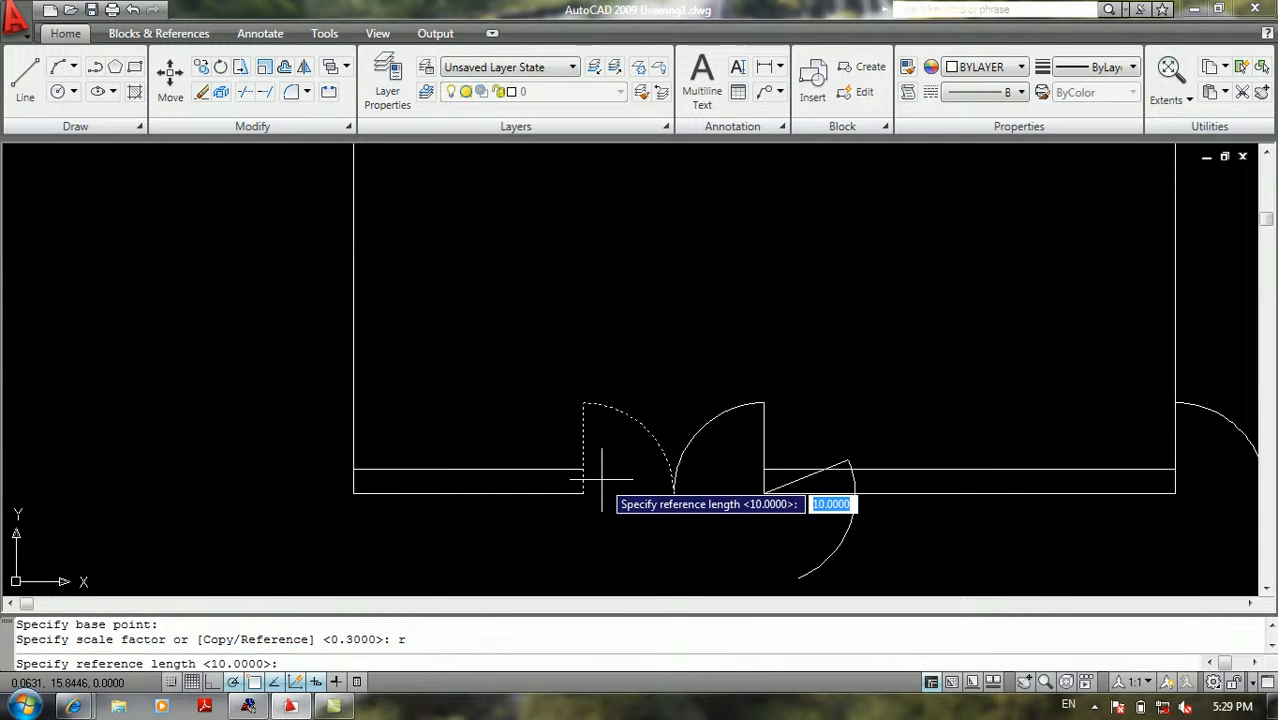
key(Return)
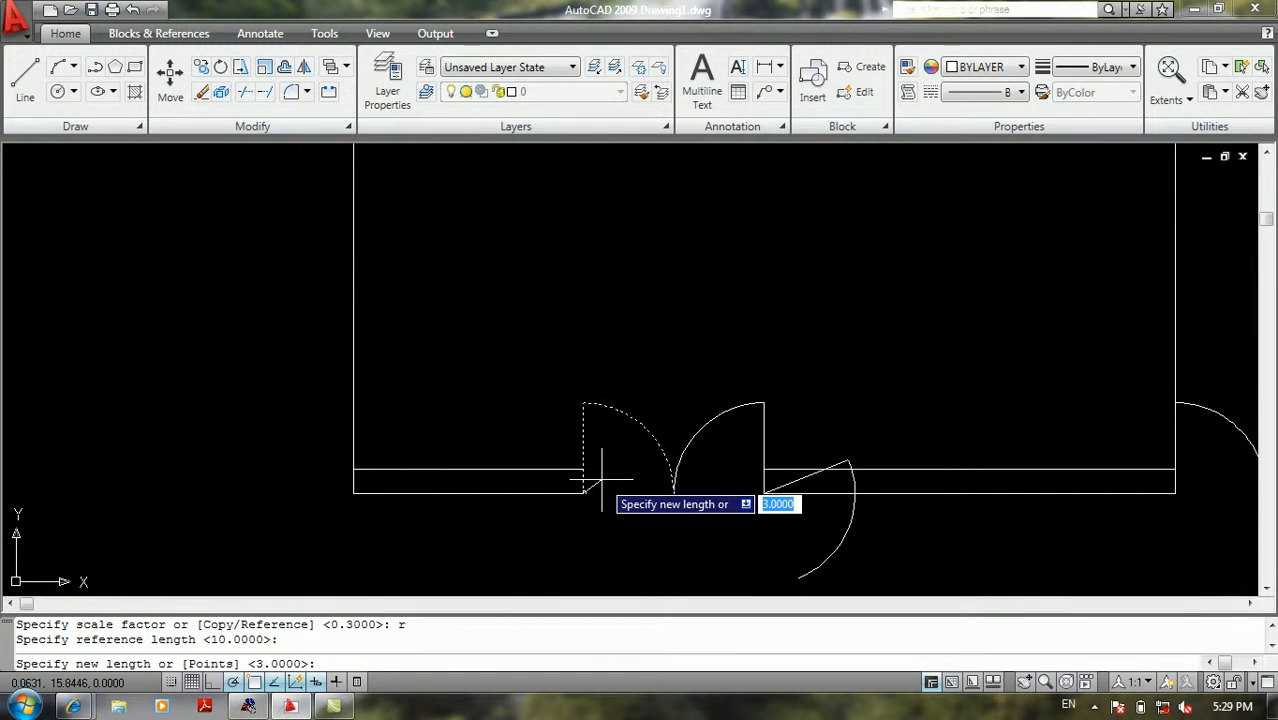
key(Escape)
text(sx)
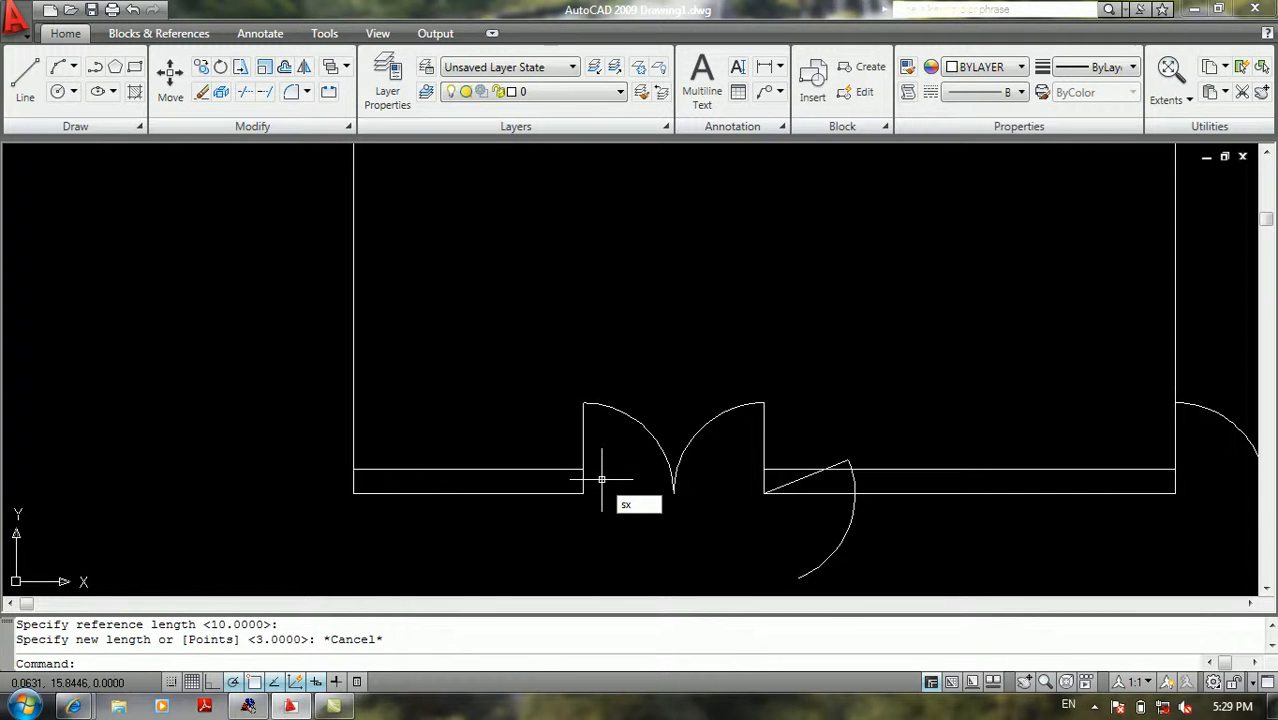
Step: Scale the left leaf of the double door by a factor of 10 about the lower endpoint of its vertical line
text(c)
key(Return)
click(600, 480)
click(533, 416)
key(Return)
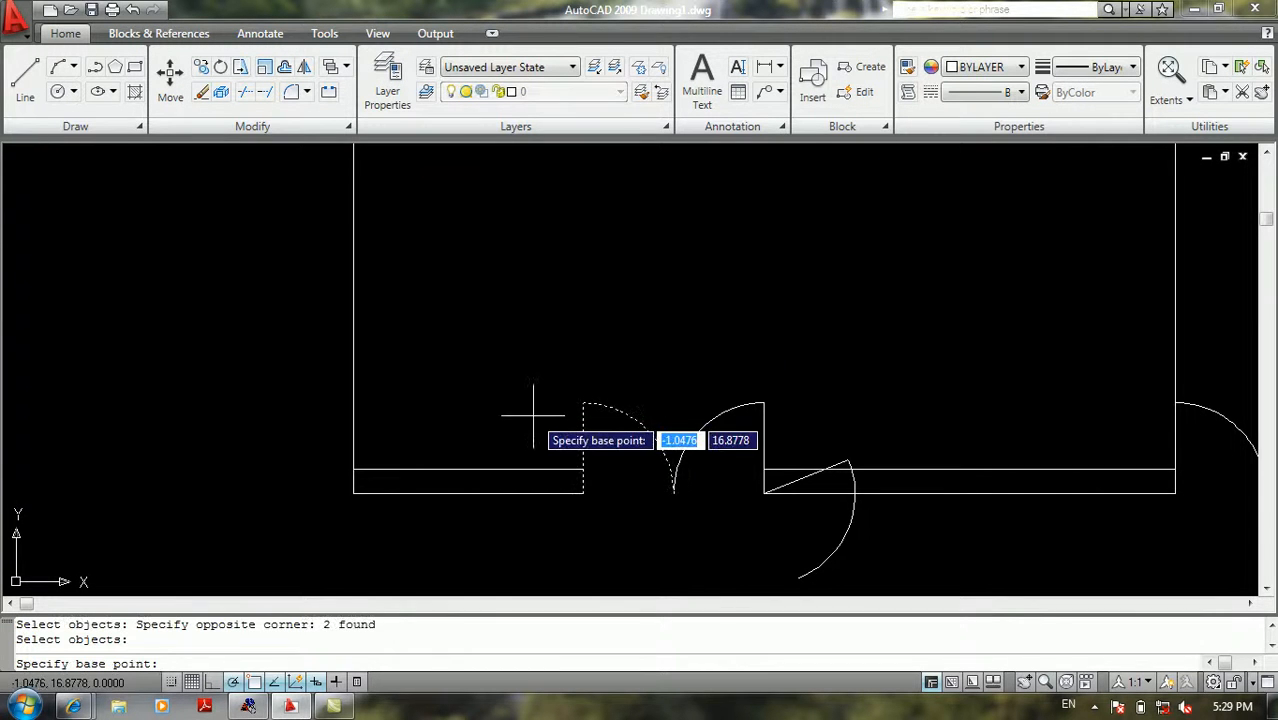
click(583, 493)
text(10)
key(Return)
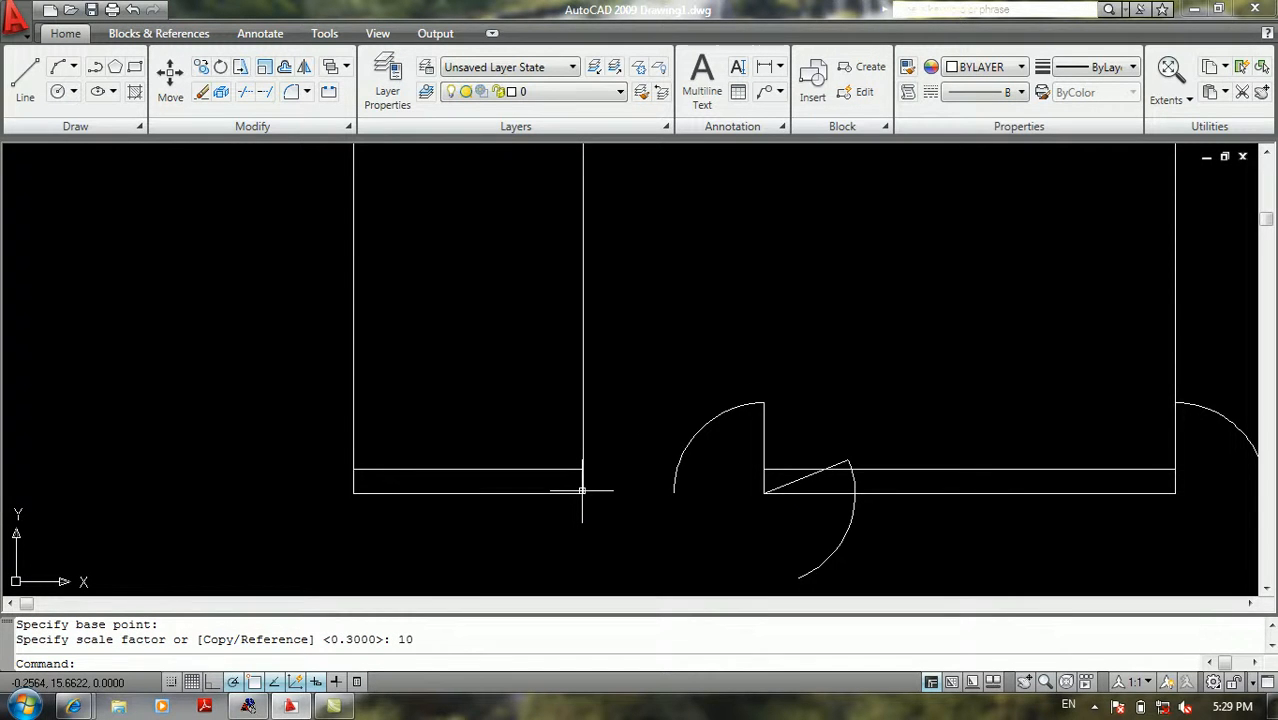
scroll(582, 490, down, 3)
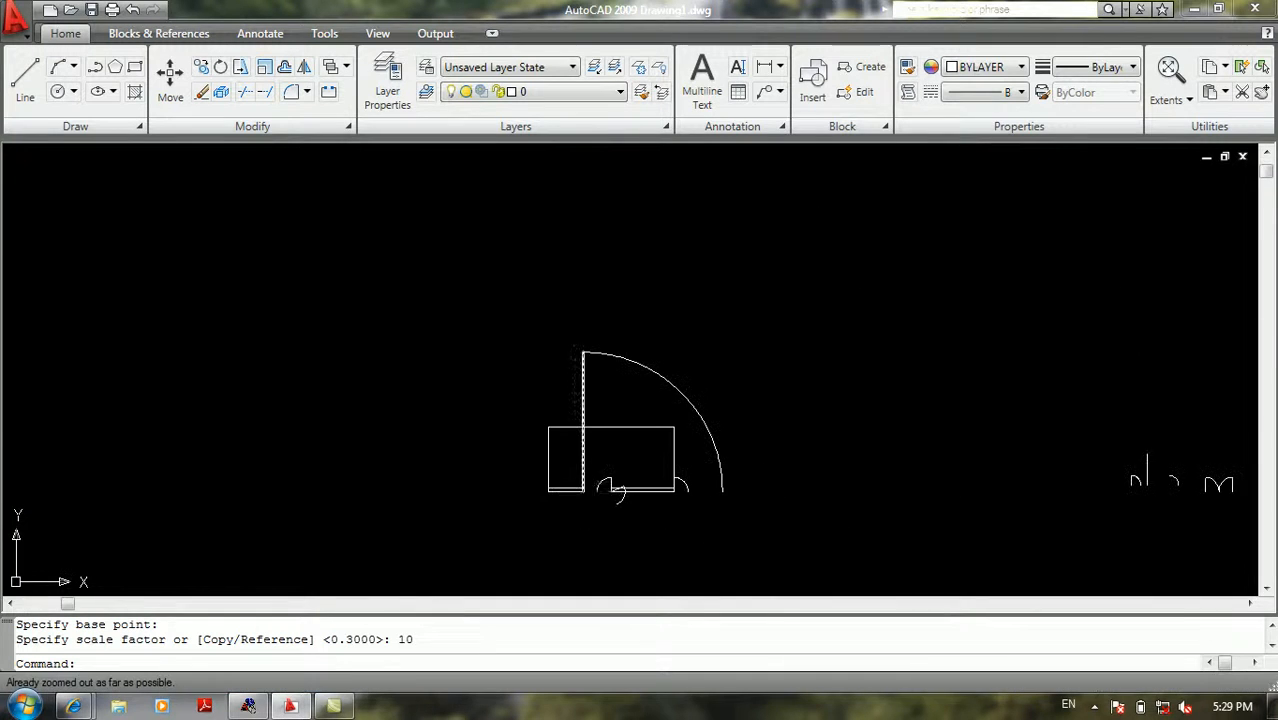
mouse_move(561, 445)
middle_down()
mouse_move(613, 422)
mouse_move(670, 365)
middle_up()
scroll(656, 377, up, 4)
scroll(653, 380, down, 4)
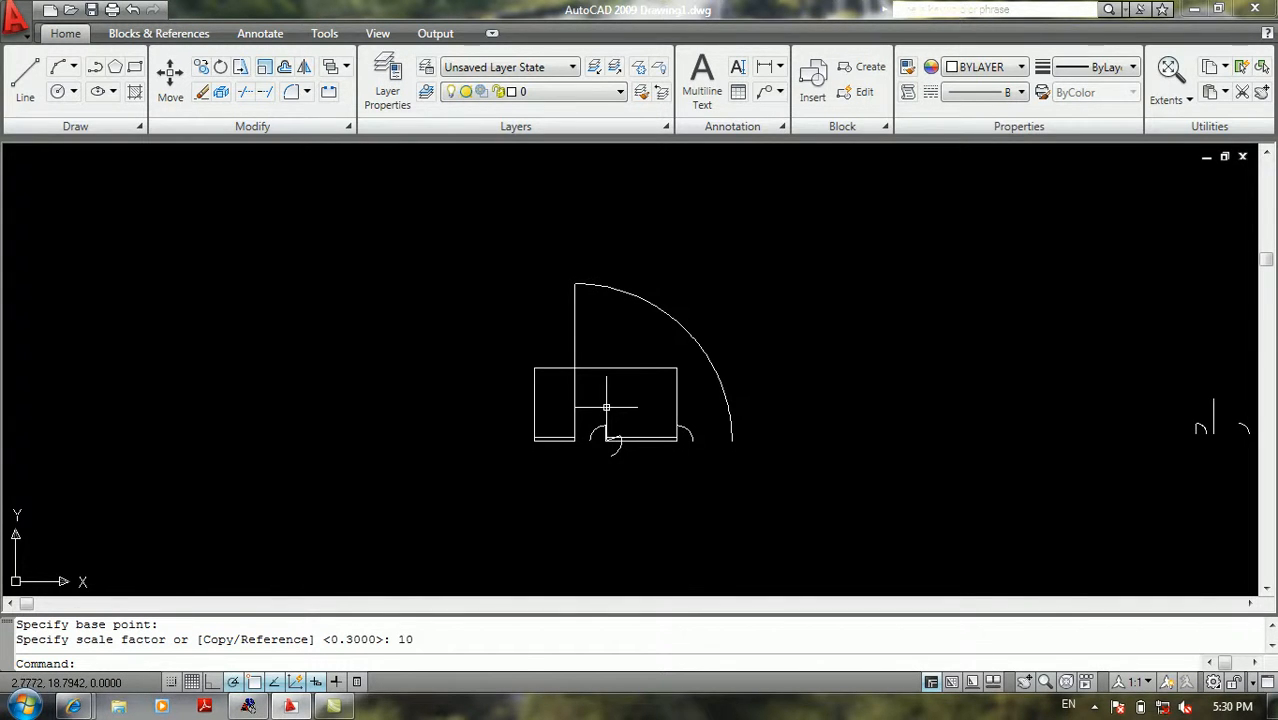
mouse_move(600, 428)
middle_down()
mouse_move(656, 394)
mouse_move(685, 342)
mouse_move(465, 361)
middle_up()
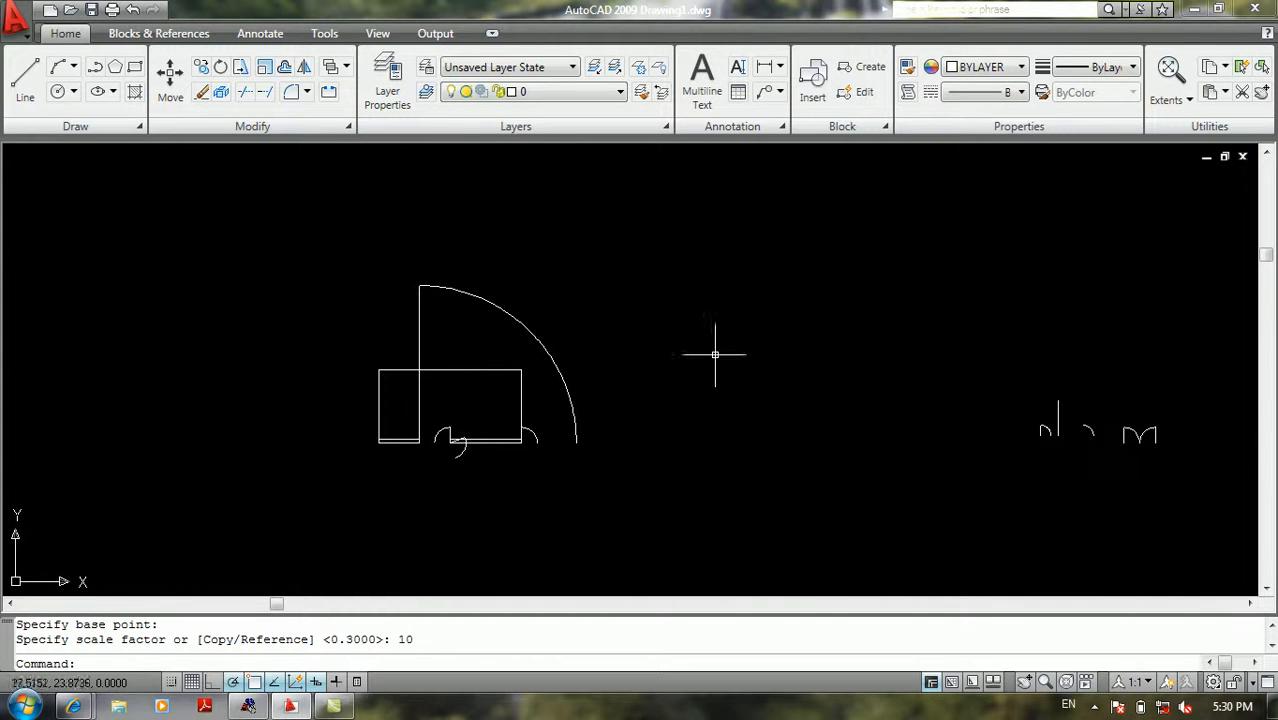
scroll(545, 290, up, 2)
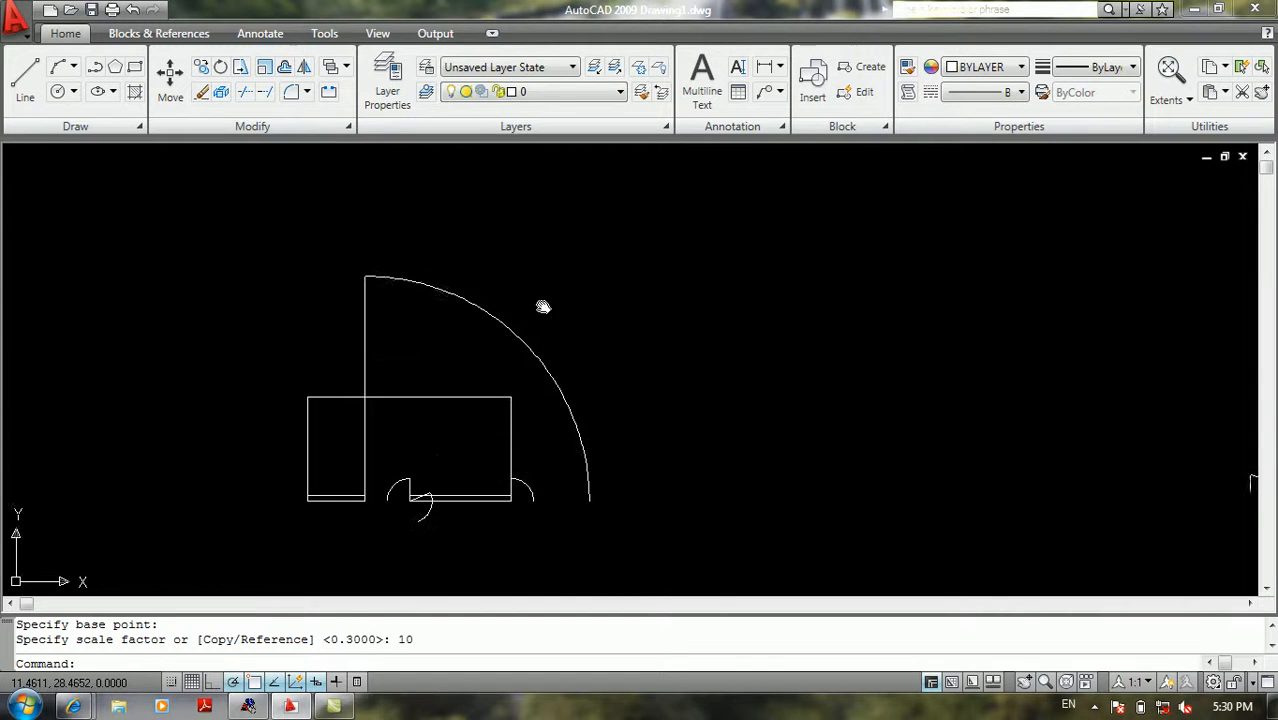
click(16, 20)
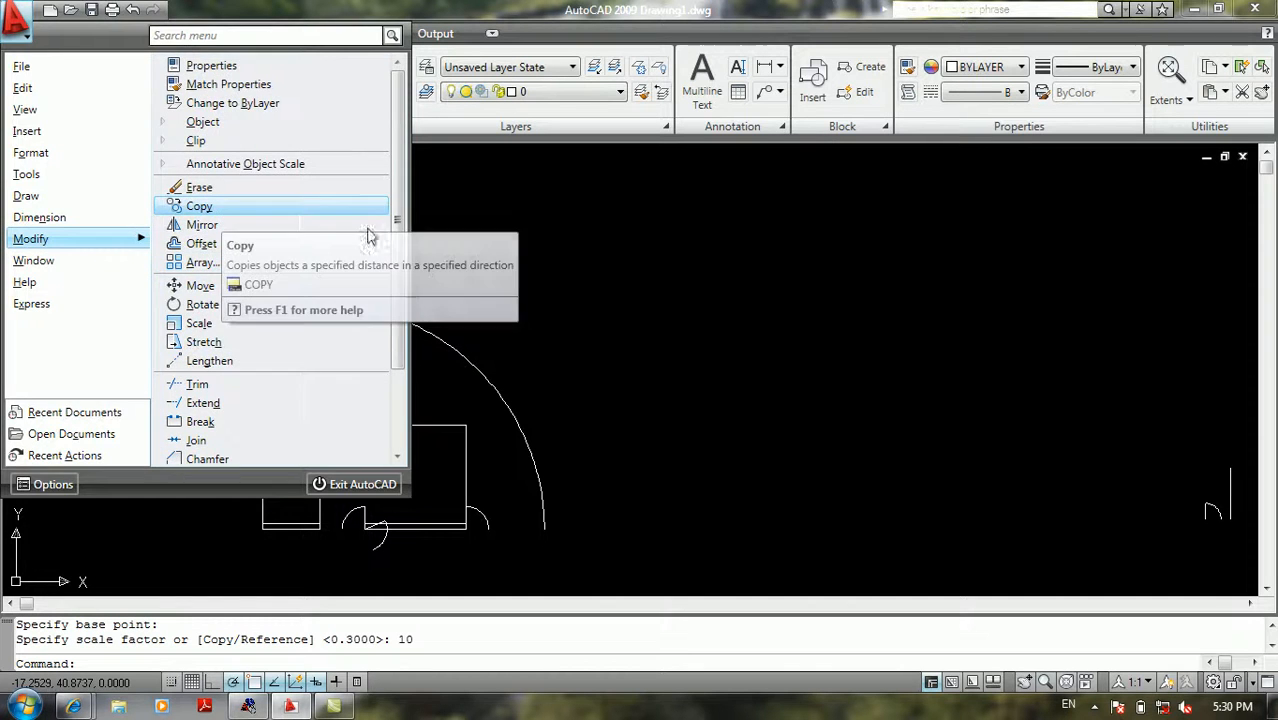
click(577, 272)
click(546, 284)
click(540, 288)
click(453, 192)
click(391, 192)
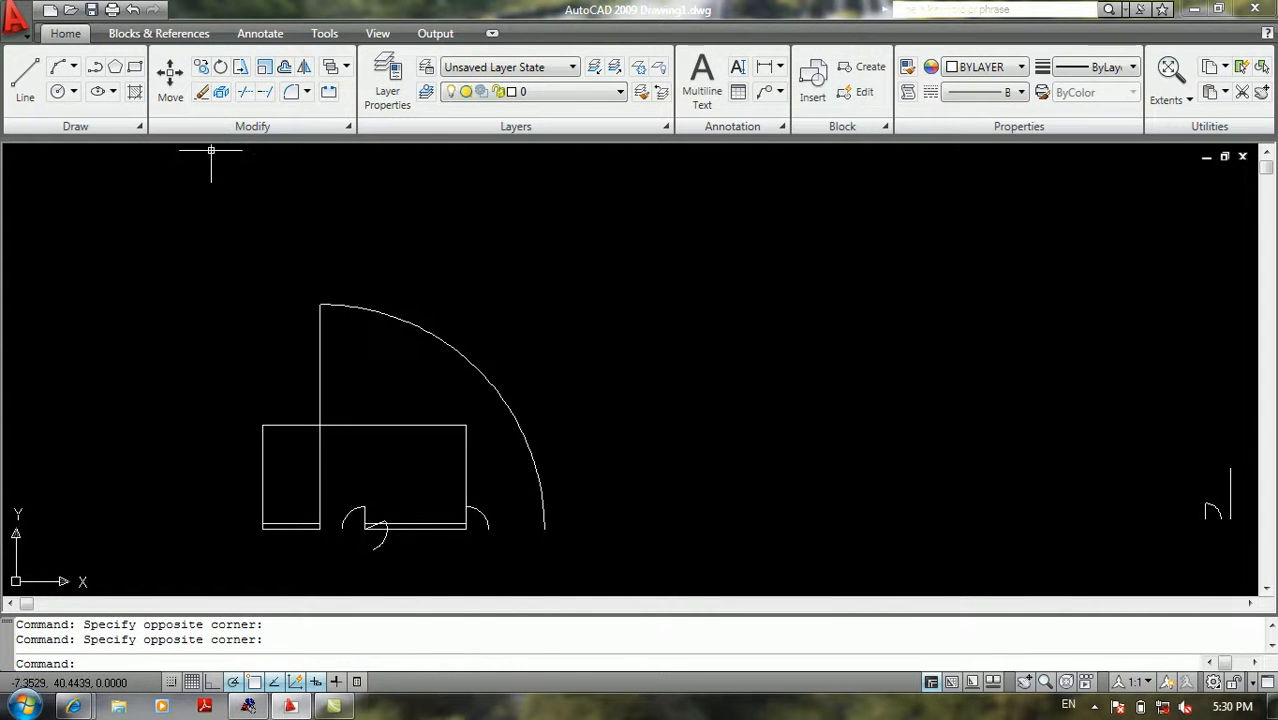
Step: Copy the enlarged door from its arc's lower endpoint, placing three copies to the right of the floor plan
click(200, 70)
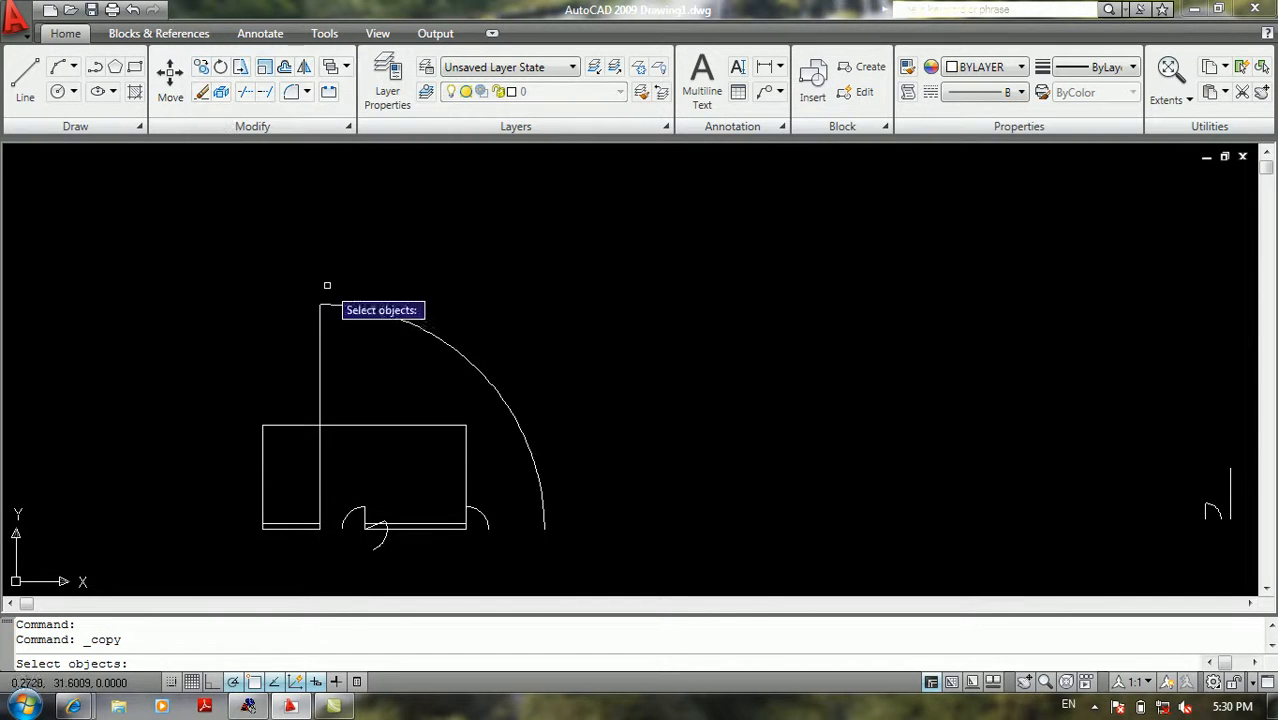
click(570, 312)
click(243, 352)
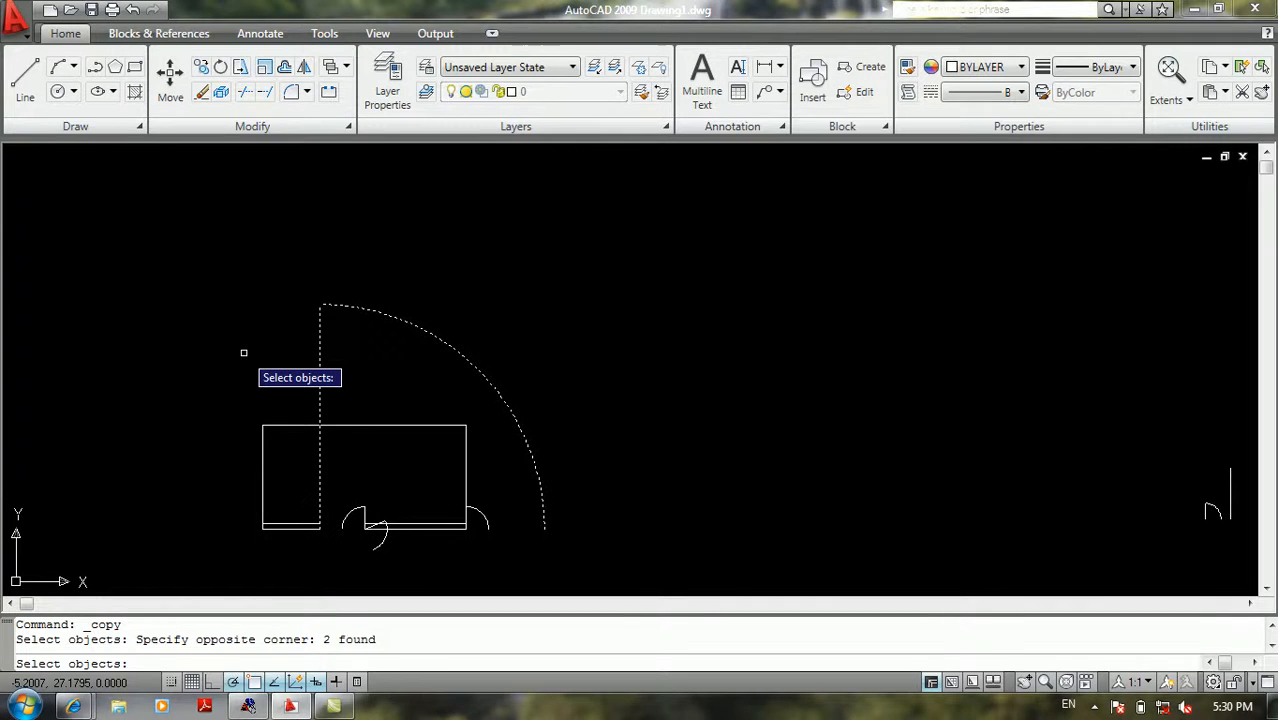
key(Return)
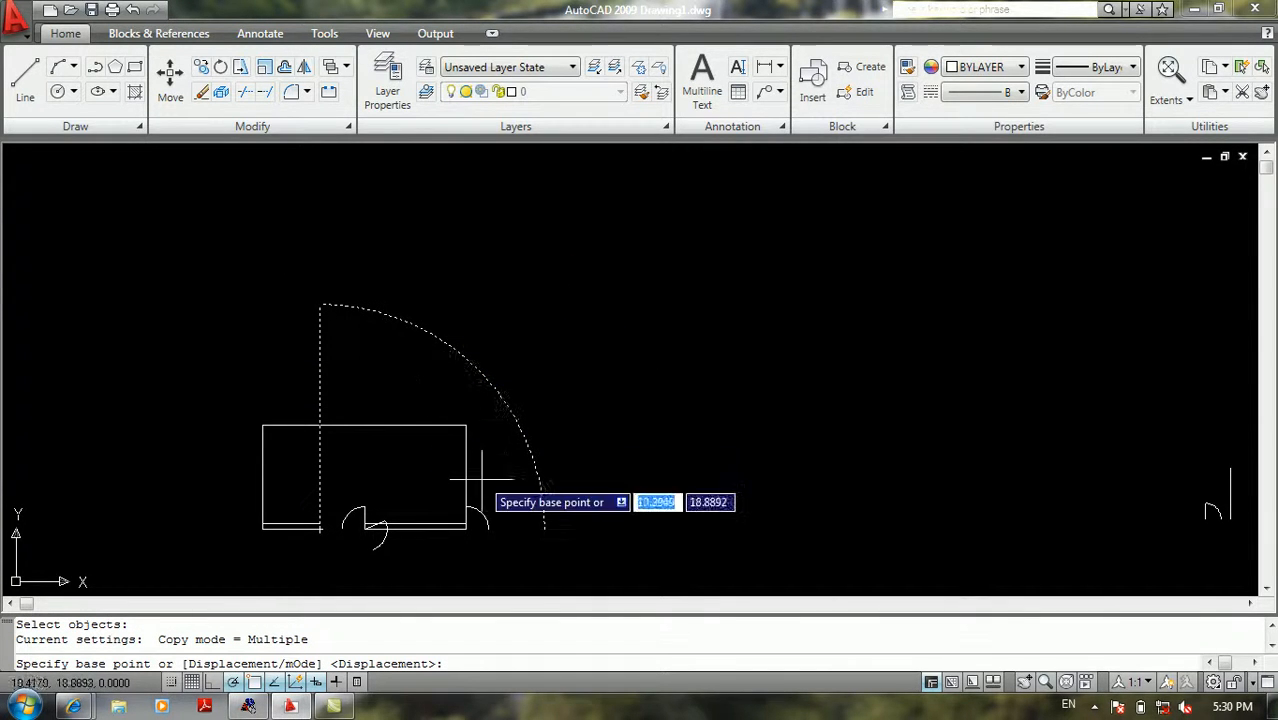
click(544, 528)
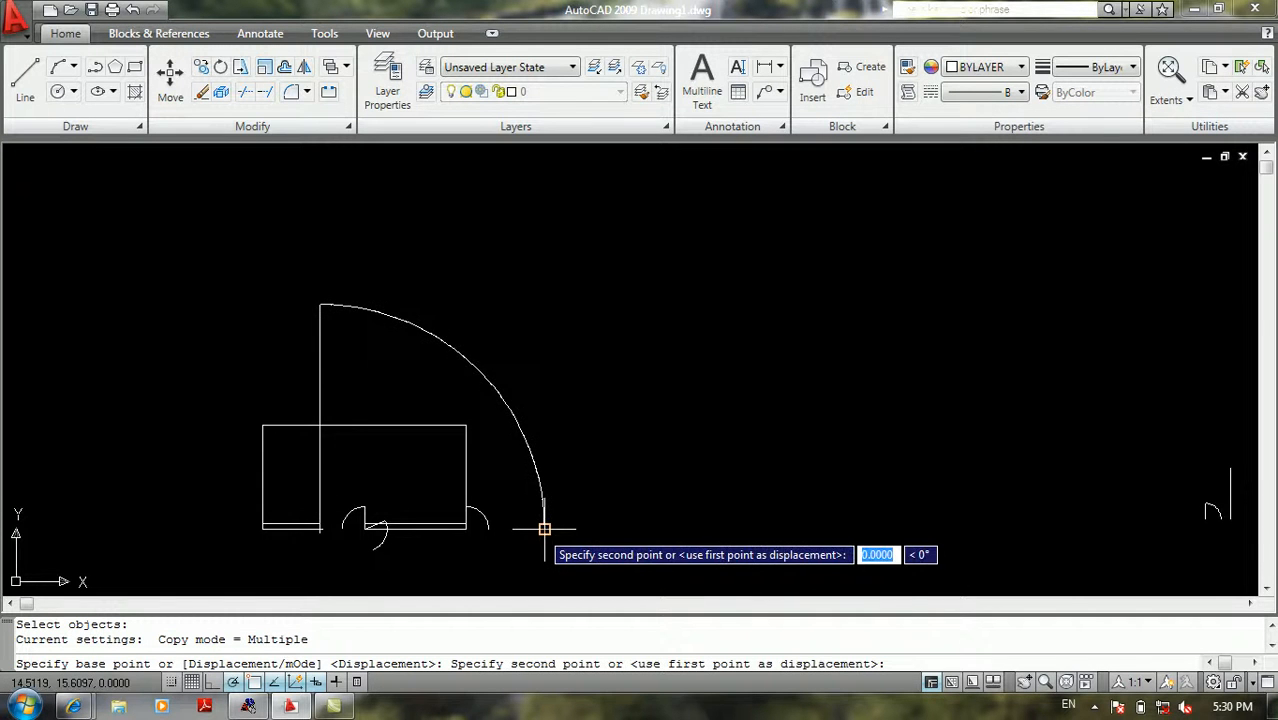
scroll(740, 440, down, 2)
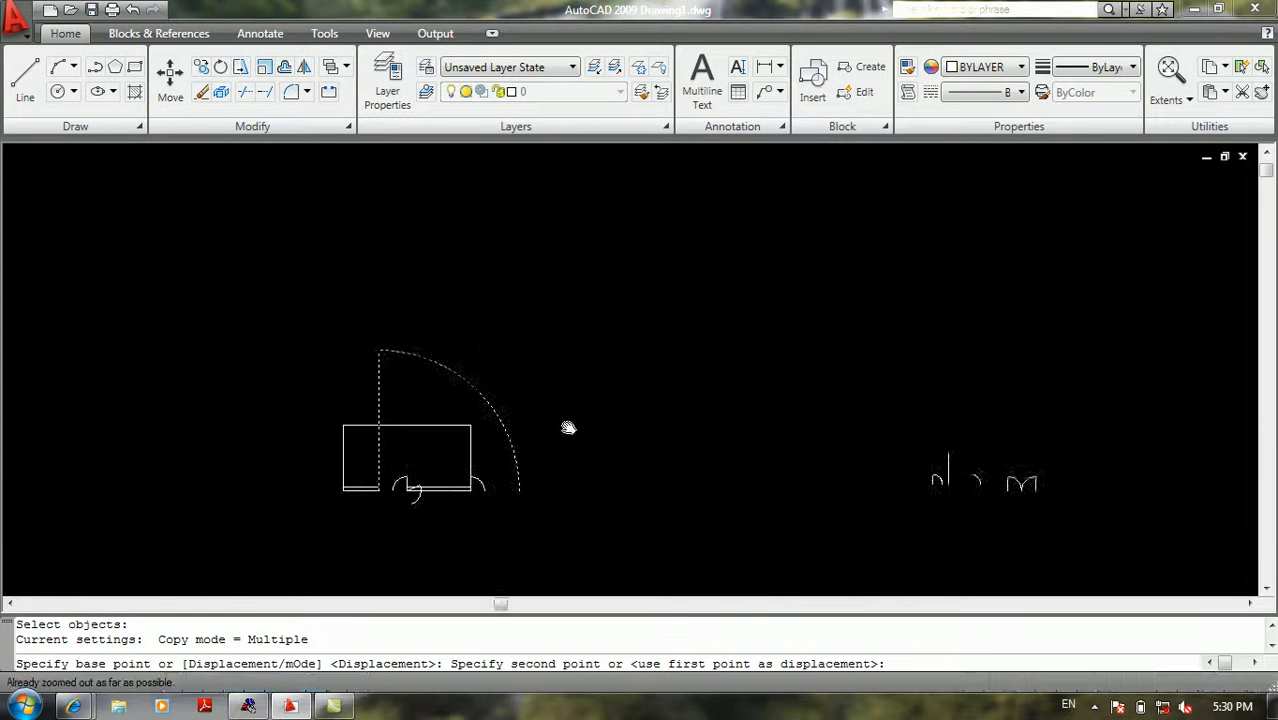
middle_drag(722, 428, 442, 357)
click(449, 328)
click(747, 400)
click(994, 405)
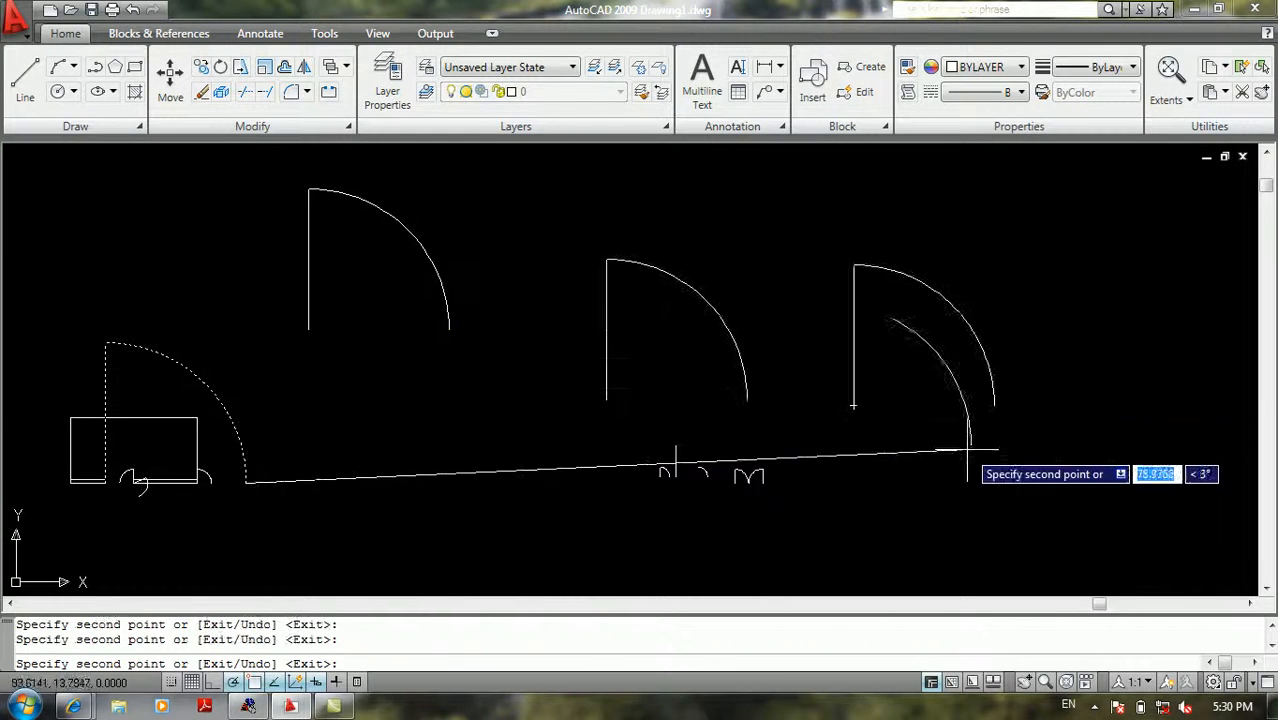
Step: Place four more copies of the enlarged door to the left of the floor plan
mouse_move(645, 440)
middle_down()
mouse_move(651, 417)
mouse_move(1085, 430)
middle_up()
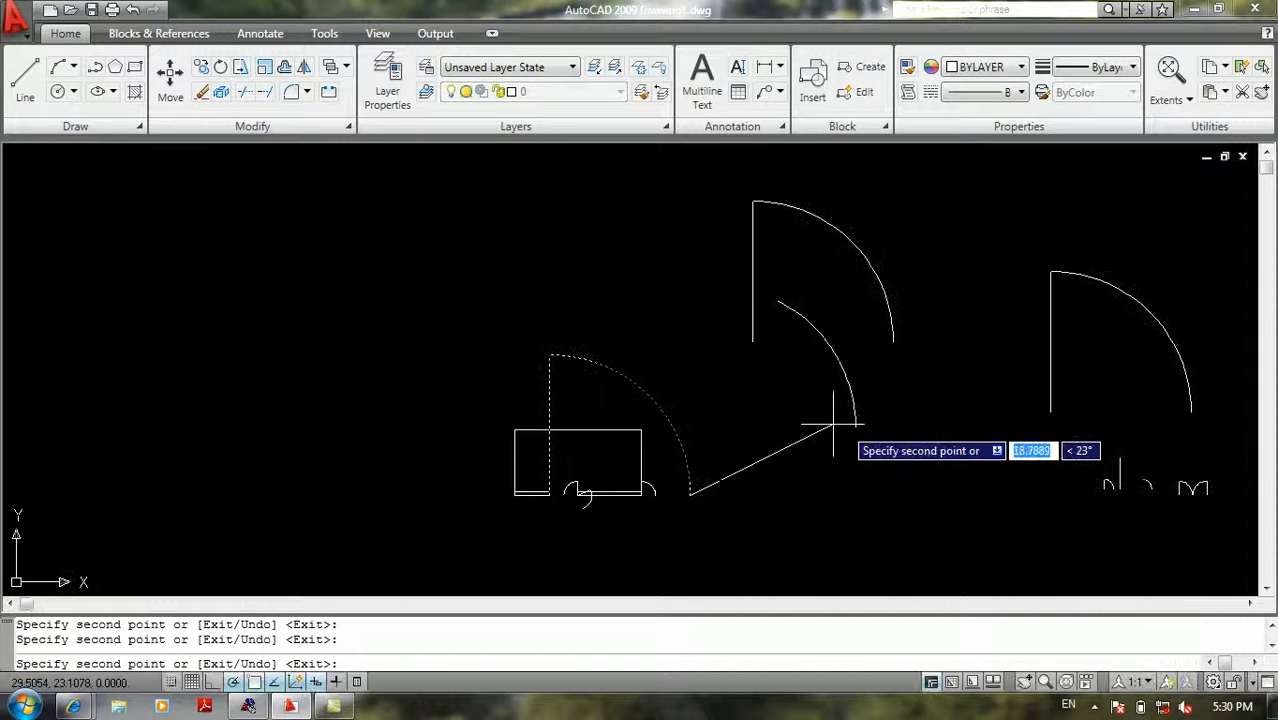
click(395, 310)
click(326, 372)
click(275, 450)
click(262, 495)
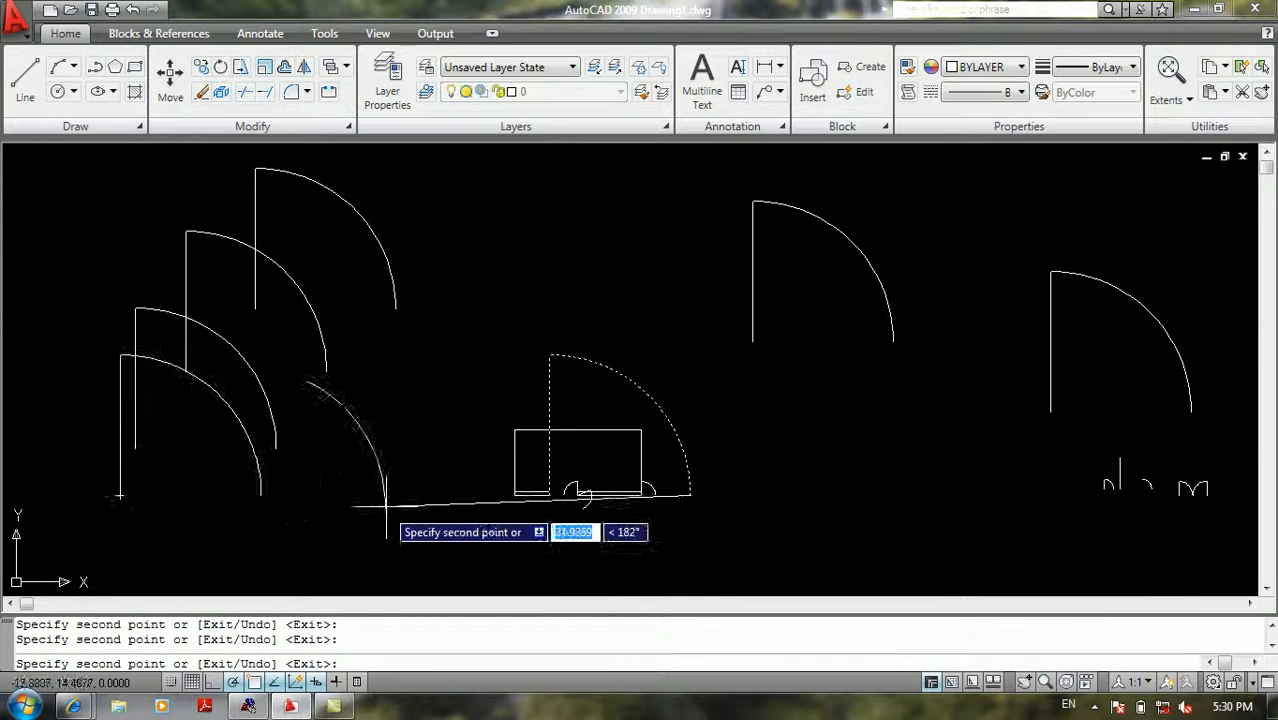
scroll(556, 508, down, 1)
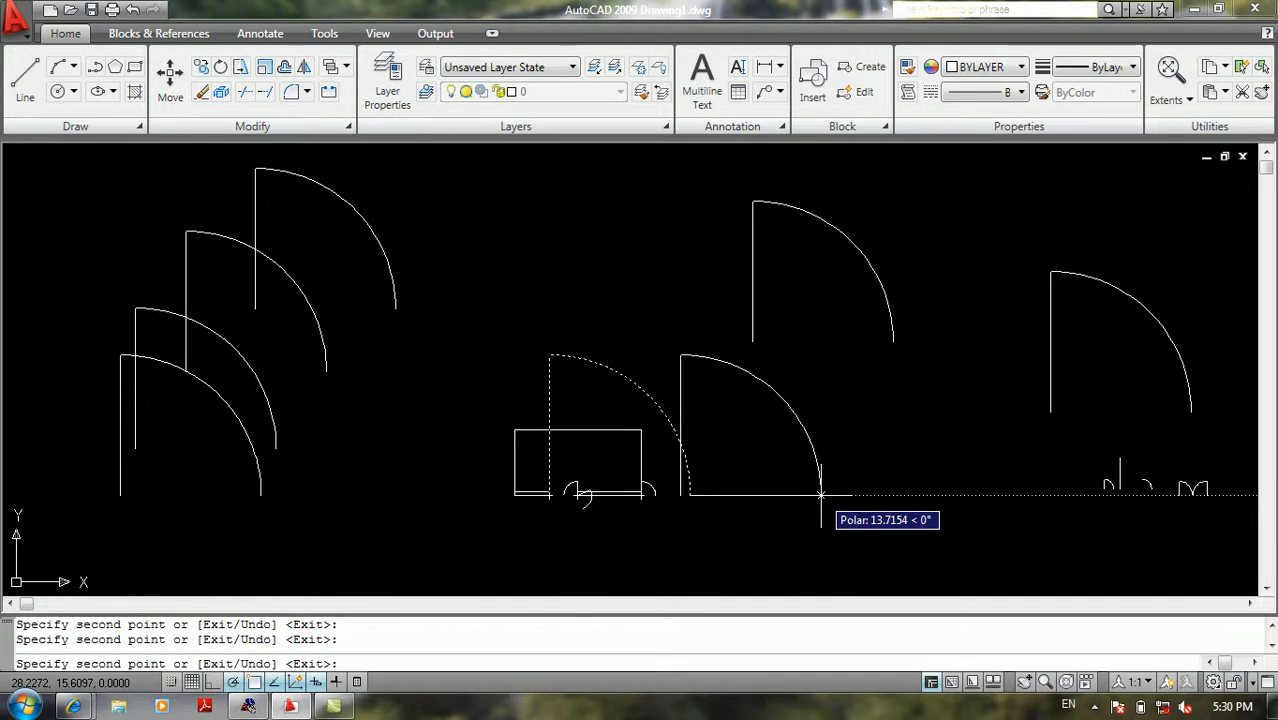
Step: Place another copy of the enlarged door at a distance of 100 and an angle of 0°, and finish copying
text(1)
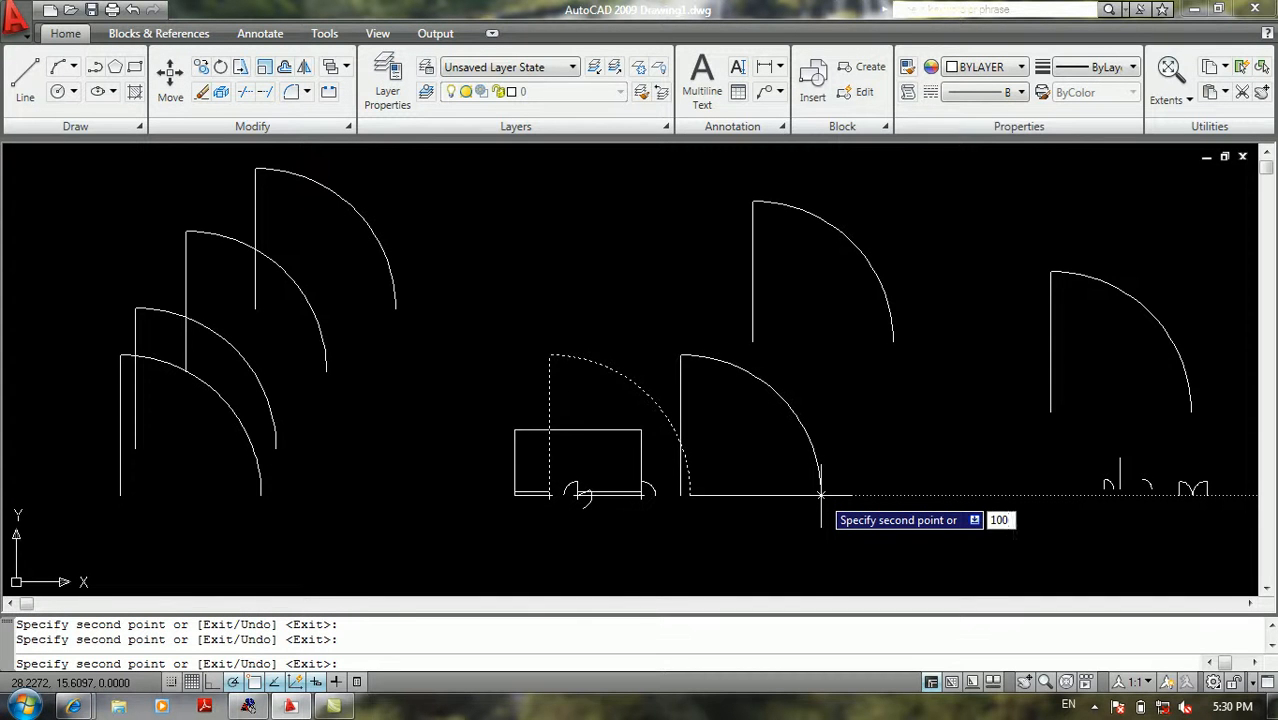
text(00)
key(Tab)
text(0)
key(Return)
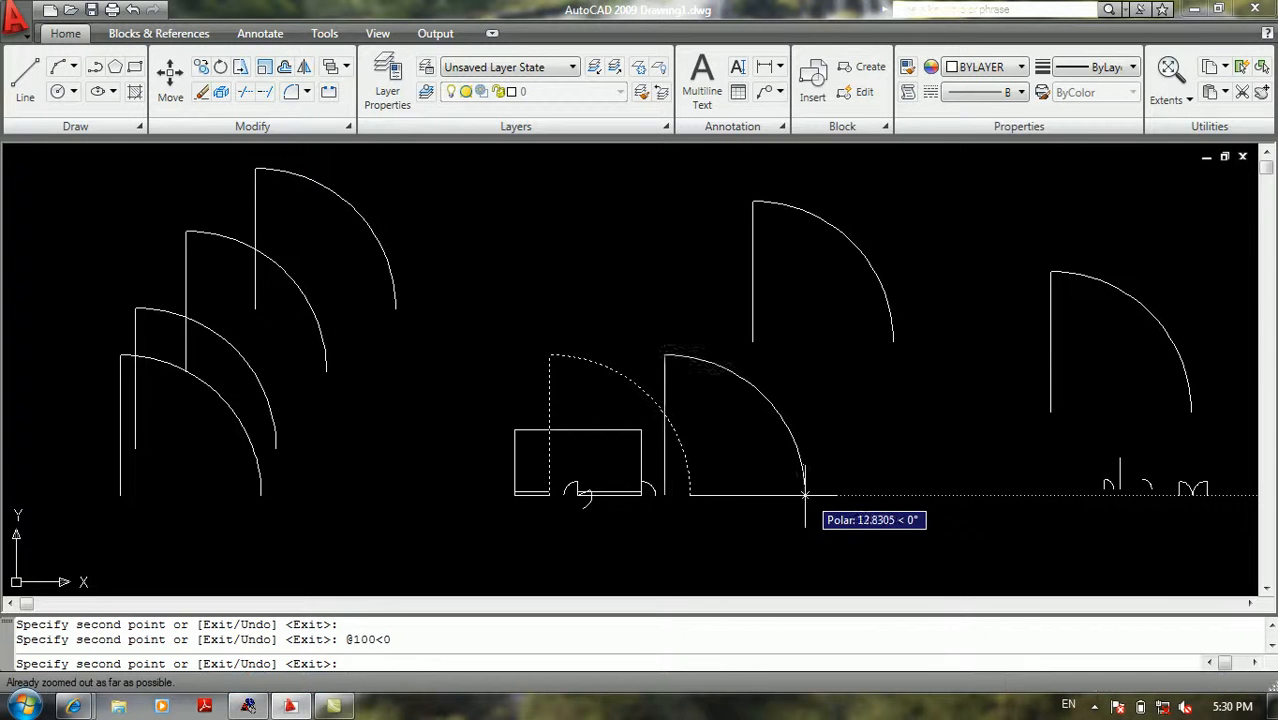
middle_drag(856, 488, 723, 484)
key(Return)
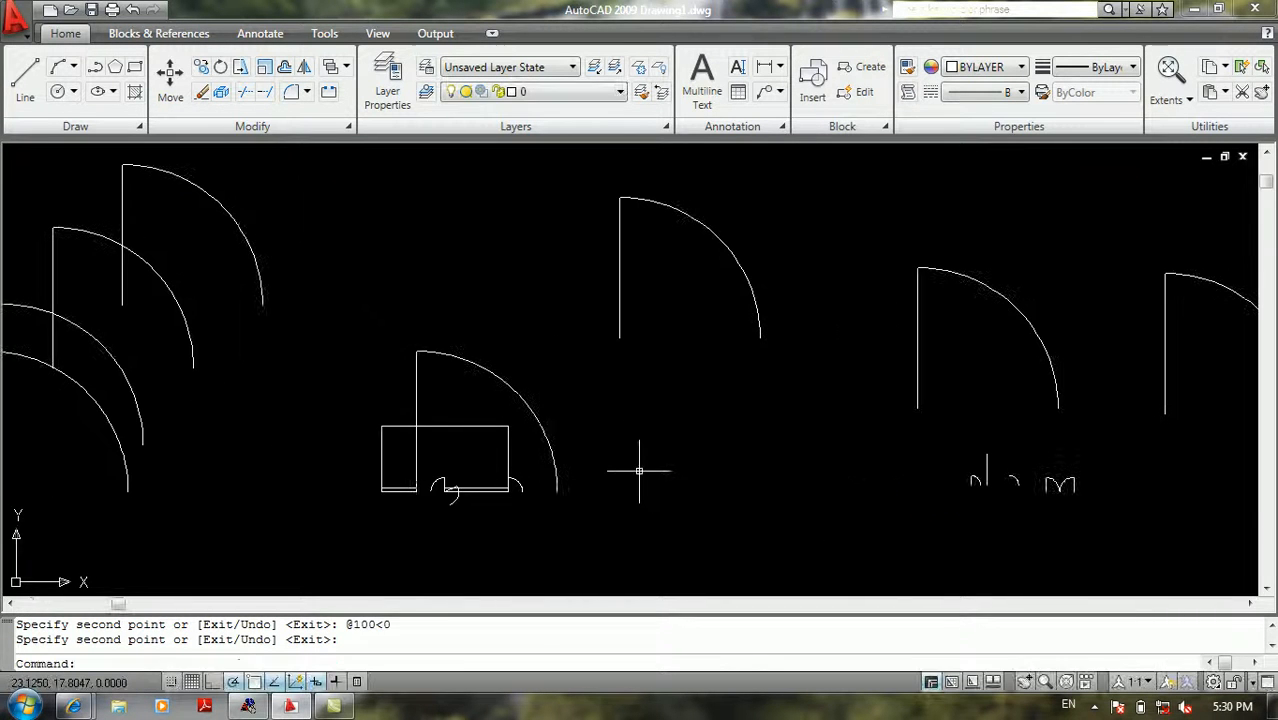
Step: Zoom to the whole drawing to examine the door copies, including the one farthest right
text(z)
key(Return)
text(a)
key(Return)
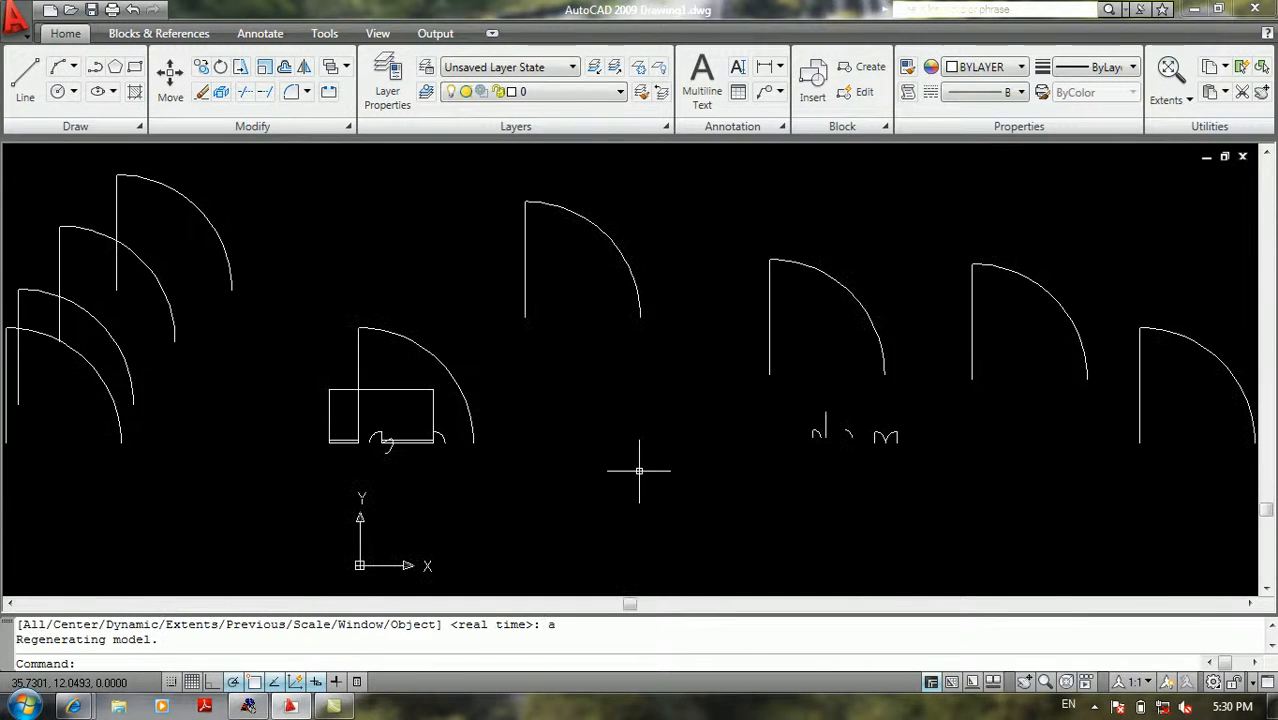
middle_drag(688, 454, 673, 422)
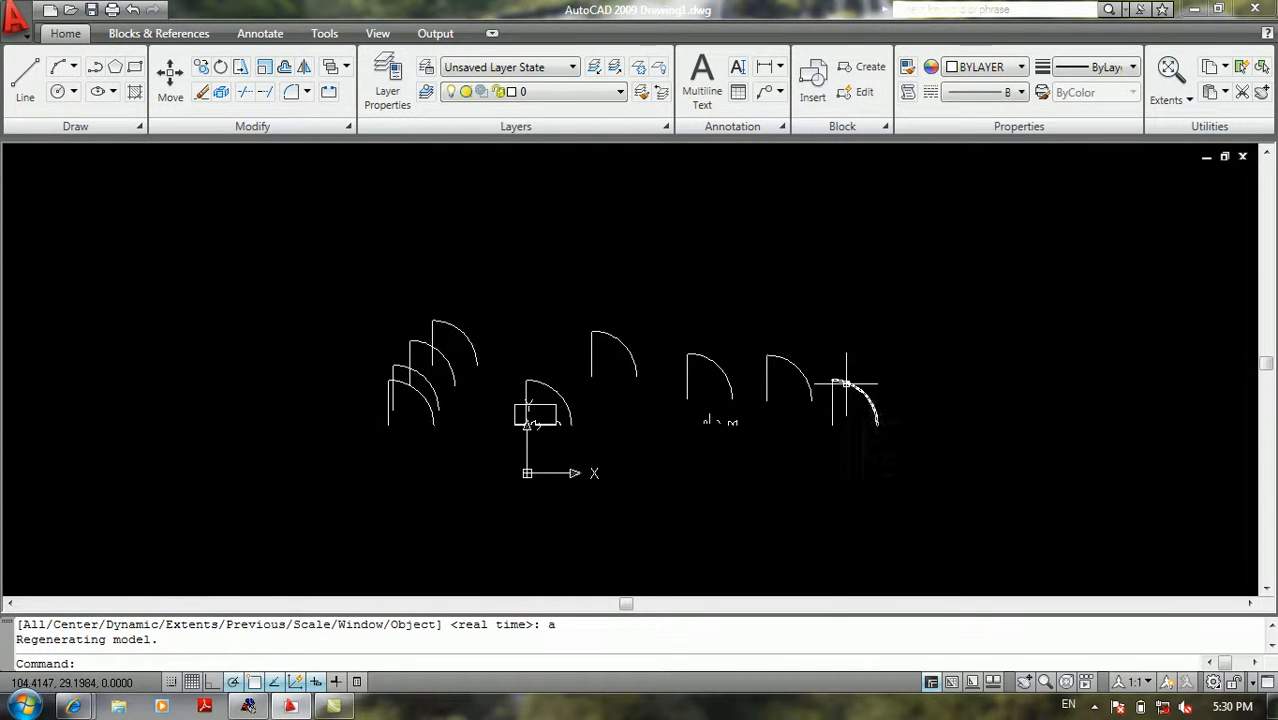
scroll(854, 386, up, 2)
scroll(856, 362, up, 2)
middle_drag(784, 394, 586, 391)
Step: Copy the rightmost door from its arc's lower endpoint to a distance of 150 at an angle of 45°
text(co)
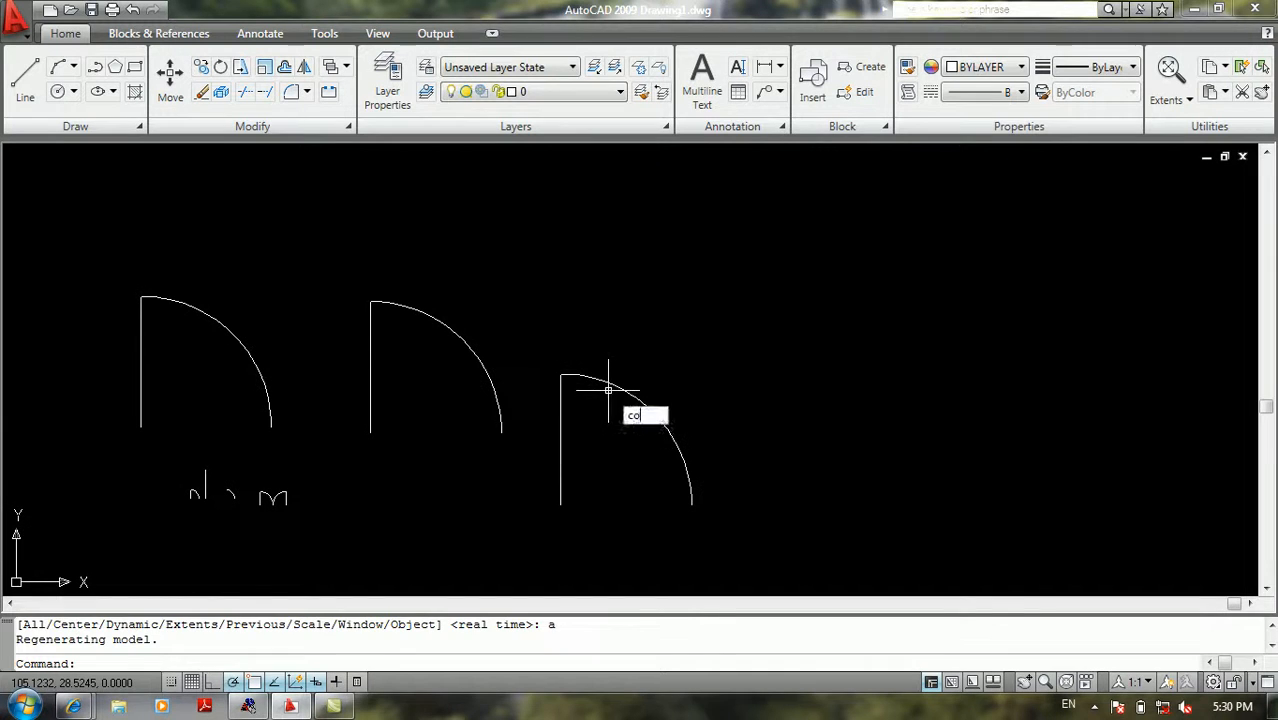
key(Return)
click(632, 337)
click(517, 418)
key(Return)
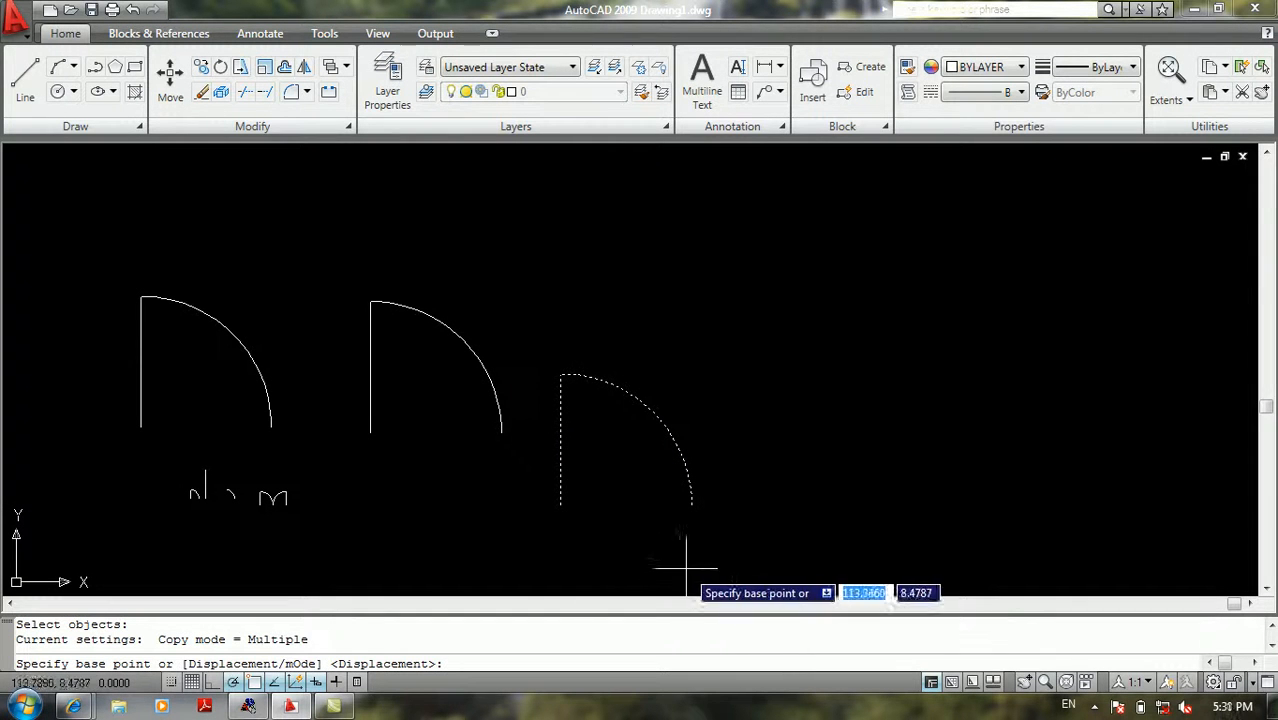
click(691, 504)
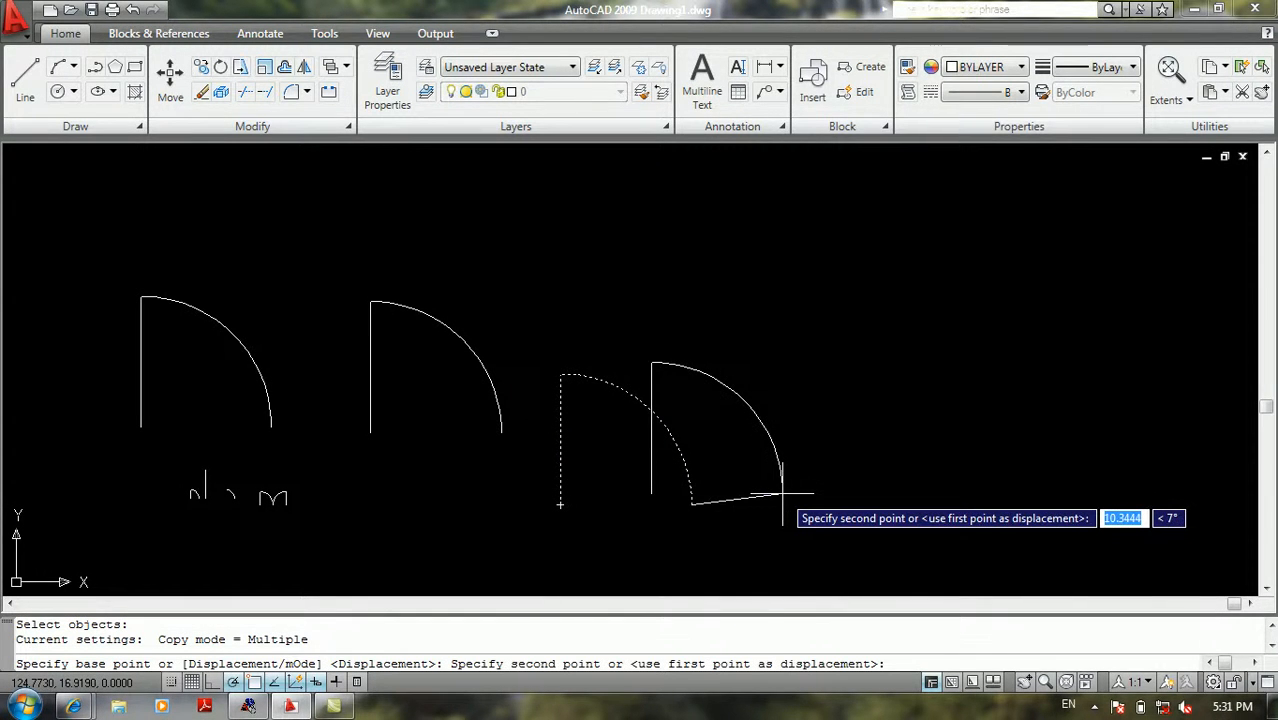
text(150)
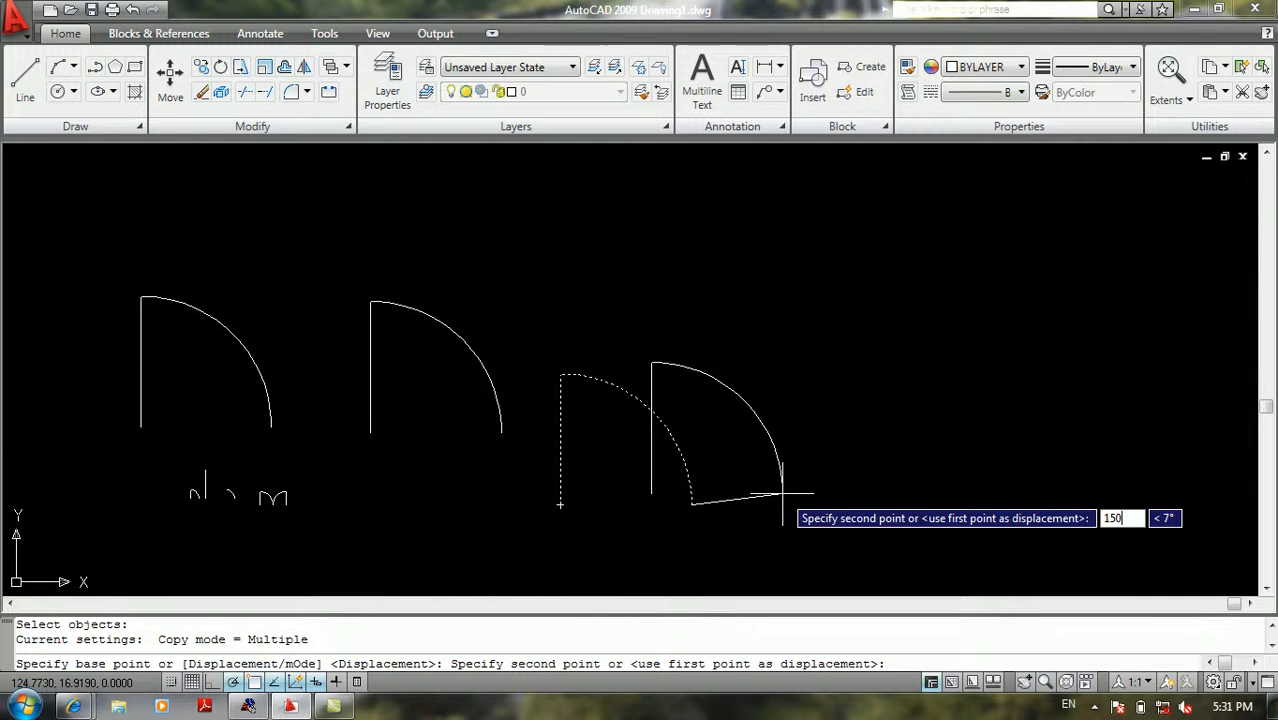
key(Tab)
text(4)
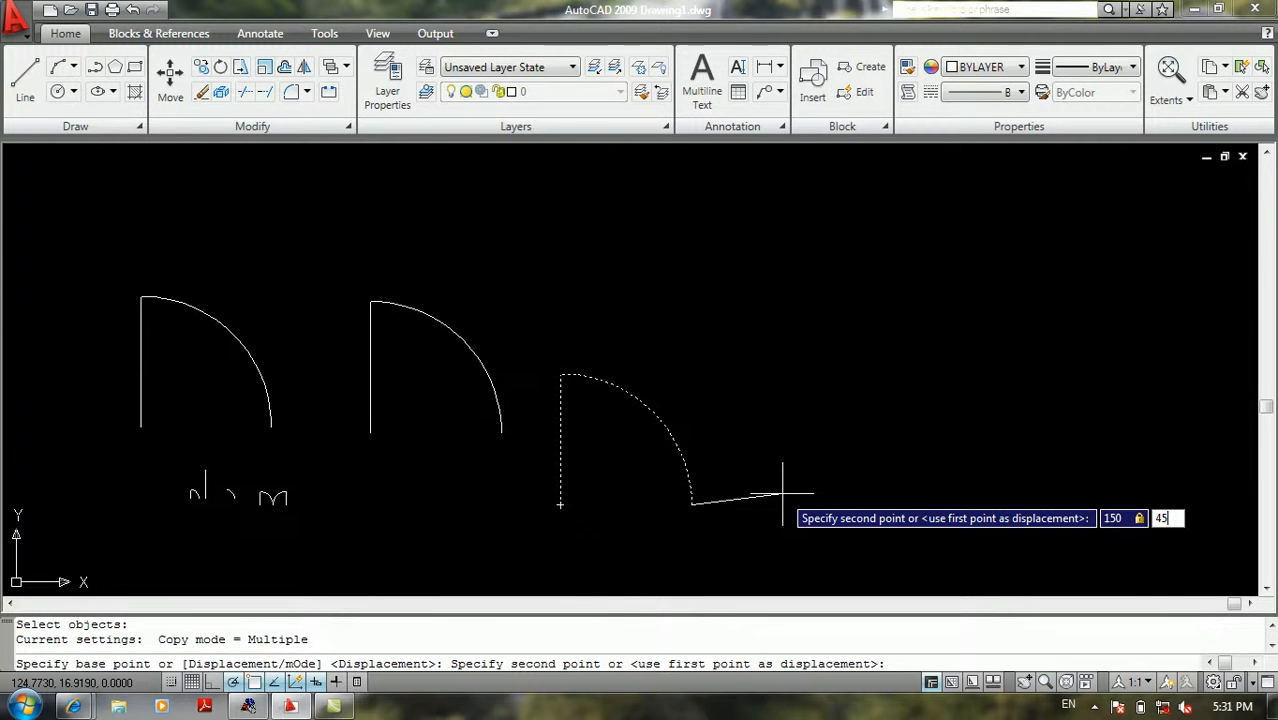
key(Return)
scroll(784, 497, down, 2)
middle_drag(807, 467, 622, 571)
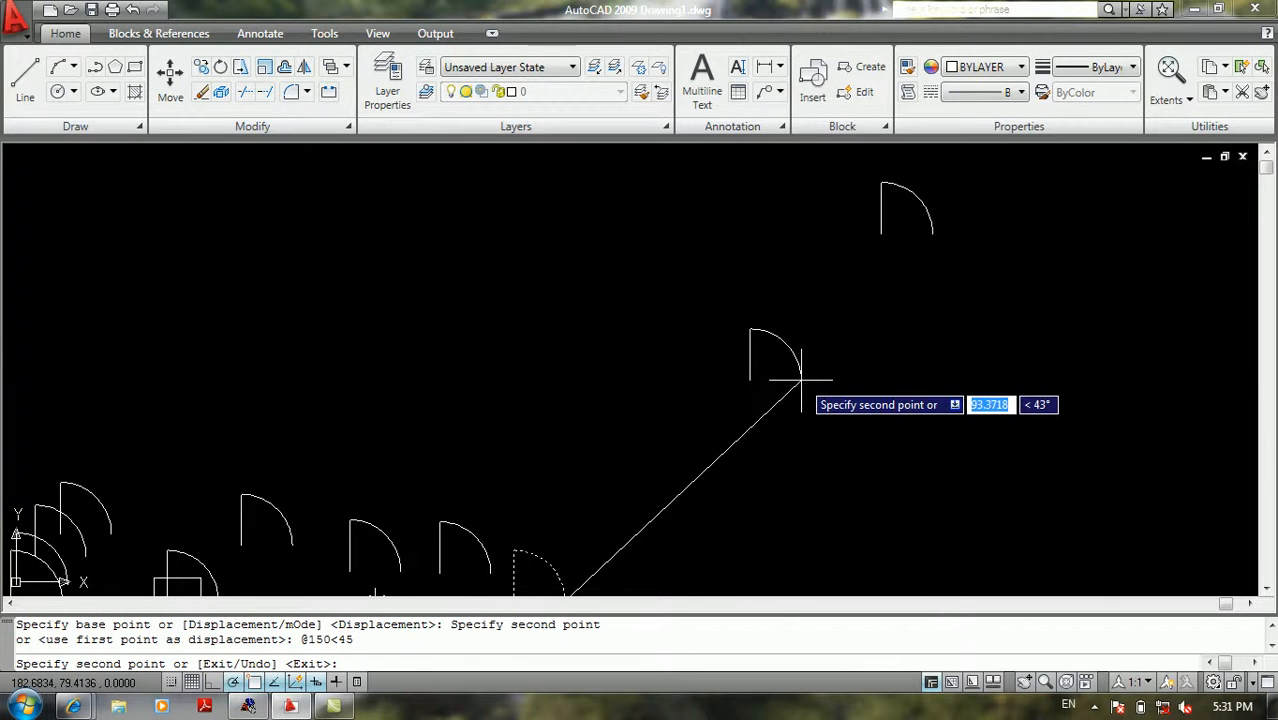
mouse_move(810, 385)
middle_down()
mouse_move(810, 342)
mouse_move(835, 320)
middle_up()
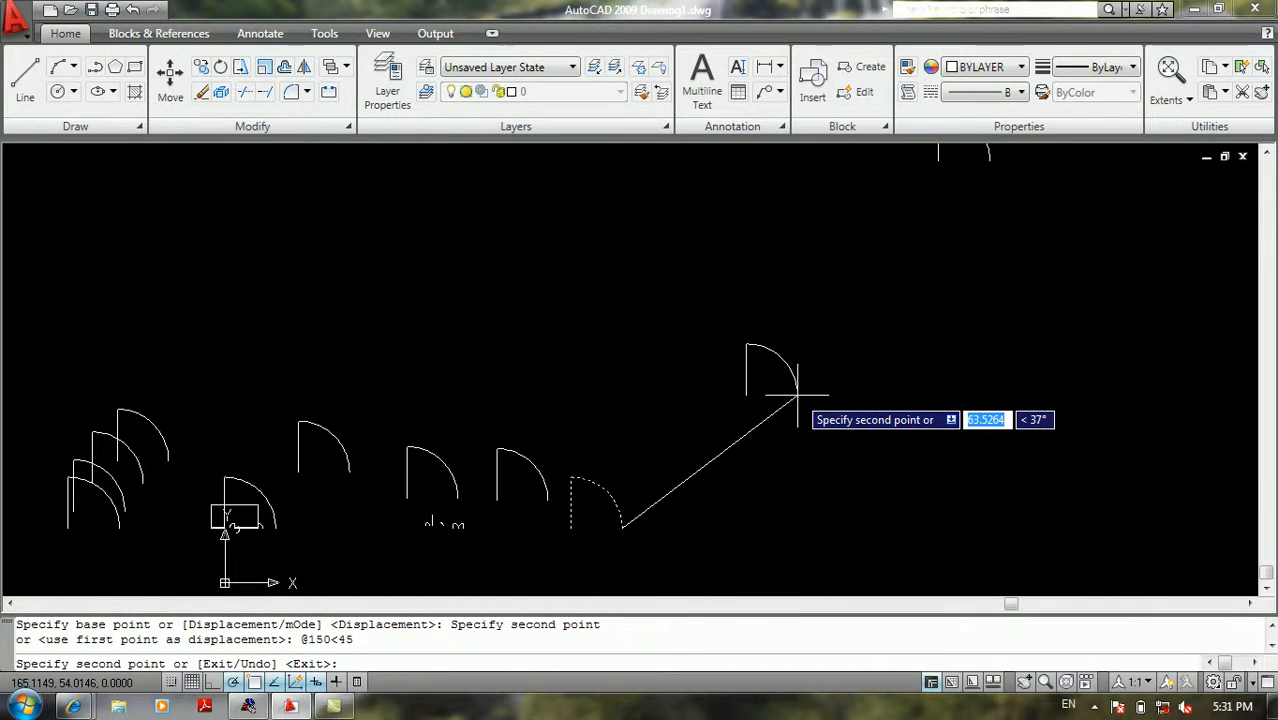
key(Return)
Step: Copy the rightmost door of the lower row, using a freely picked first point as the displacement
key(Return)
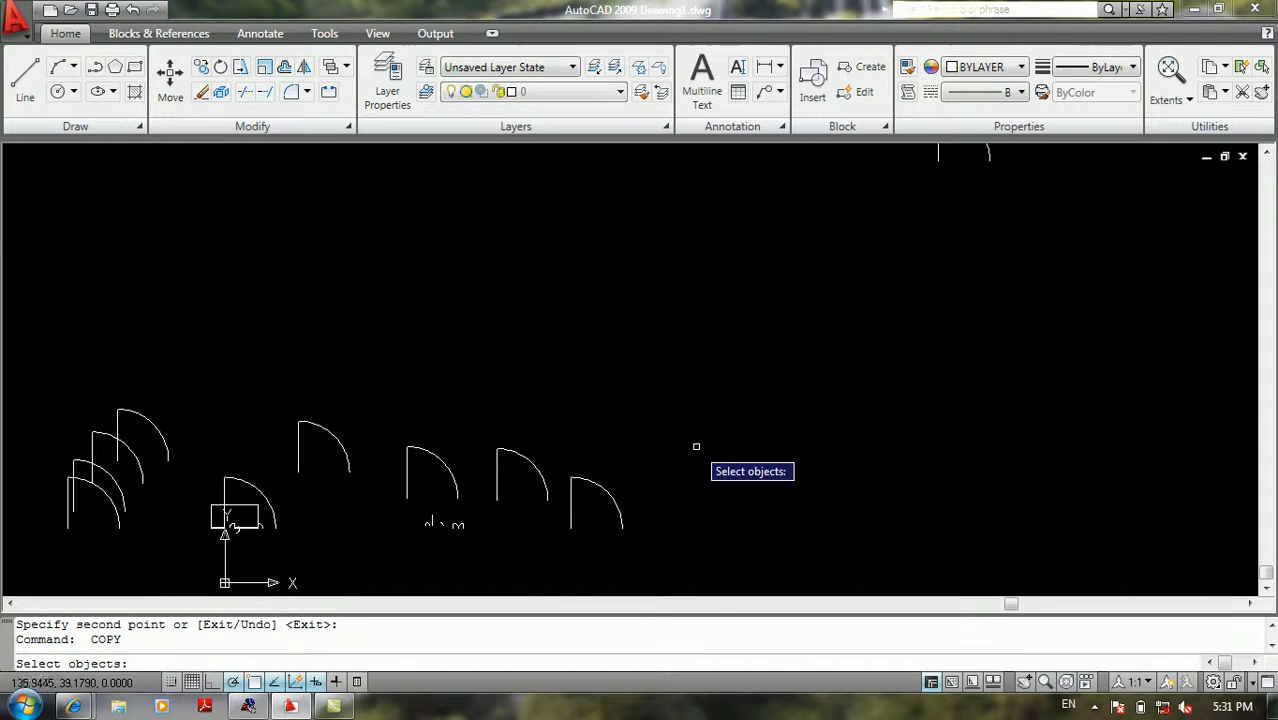
click(705, 446)
click(550, 534)
key(Return)
click(368, 224)
scroll(481, 285, down, 1)
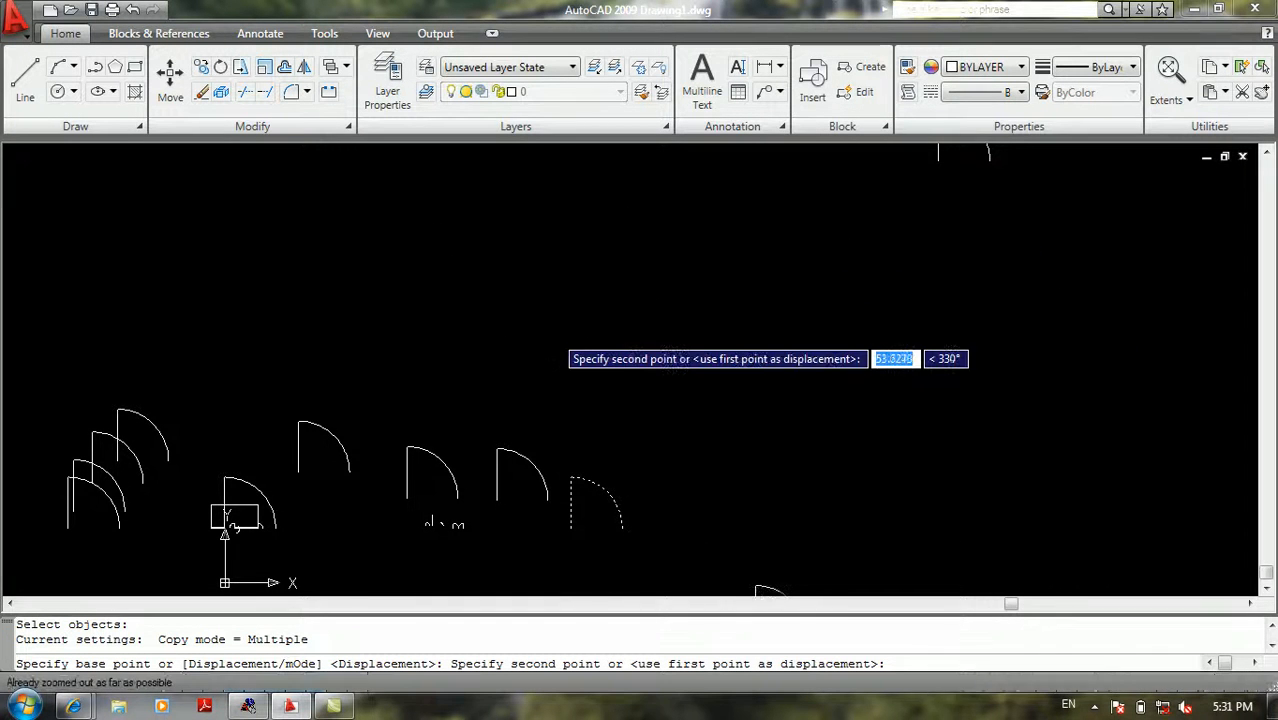
middle_drag(590, 345, 660, 502)
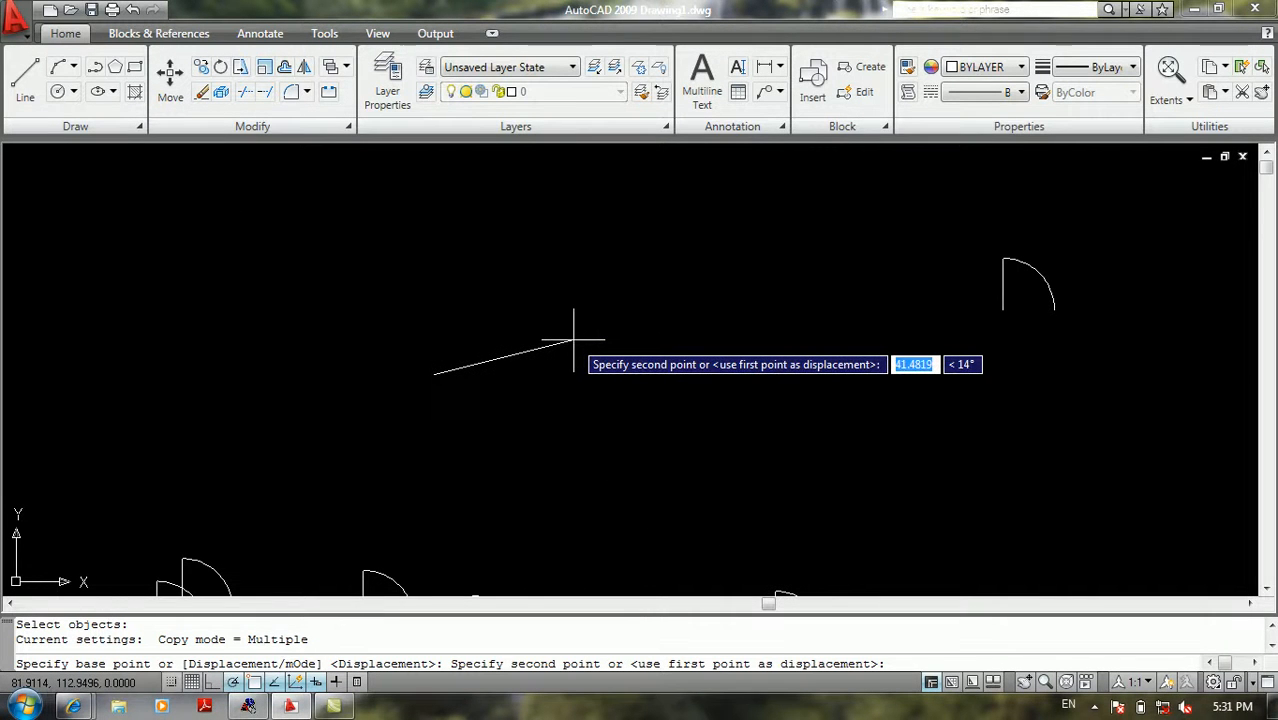
key(Return)
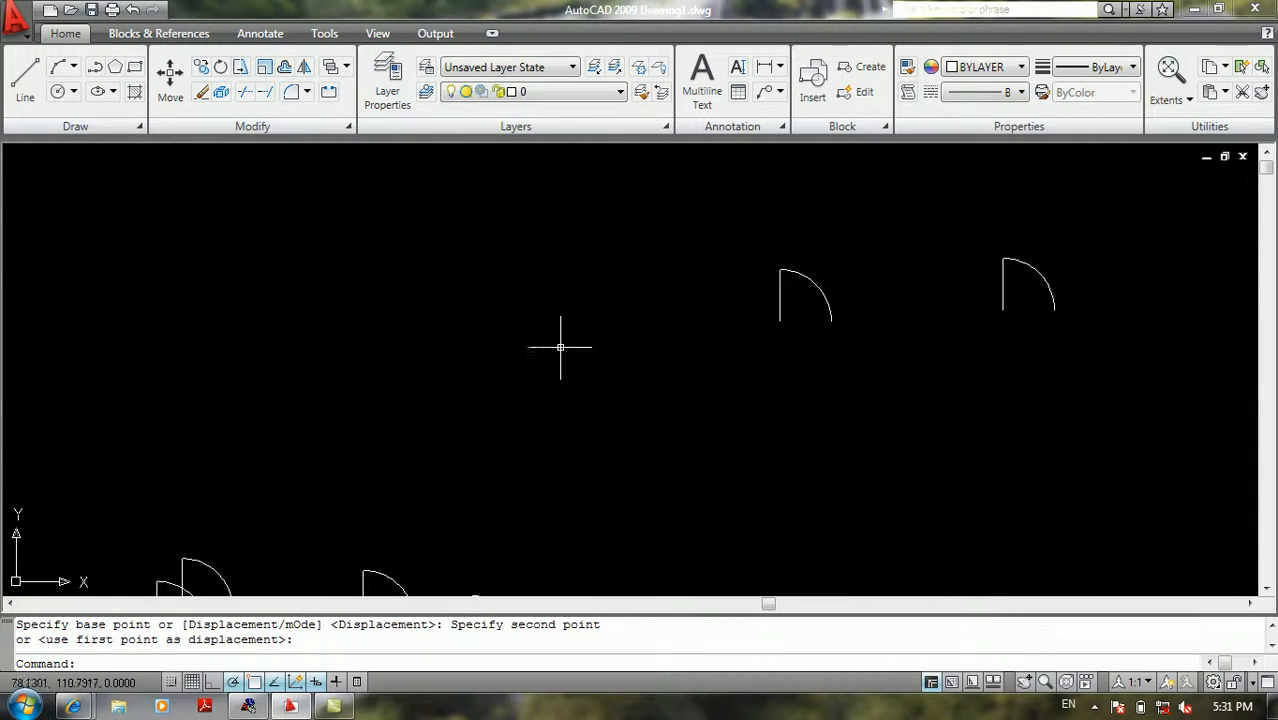
middle_drag(531, 422, 536, 208)
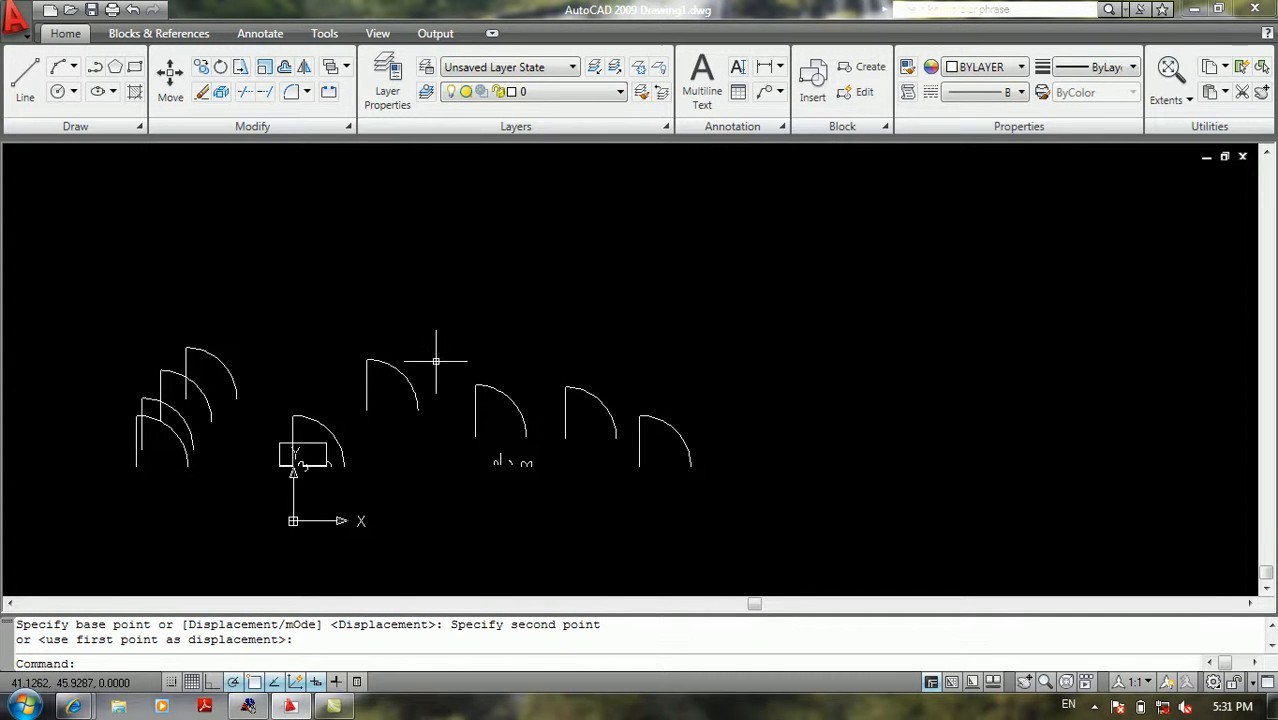
scroll(508, 391, up, 4)
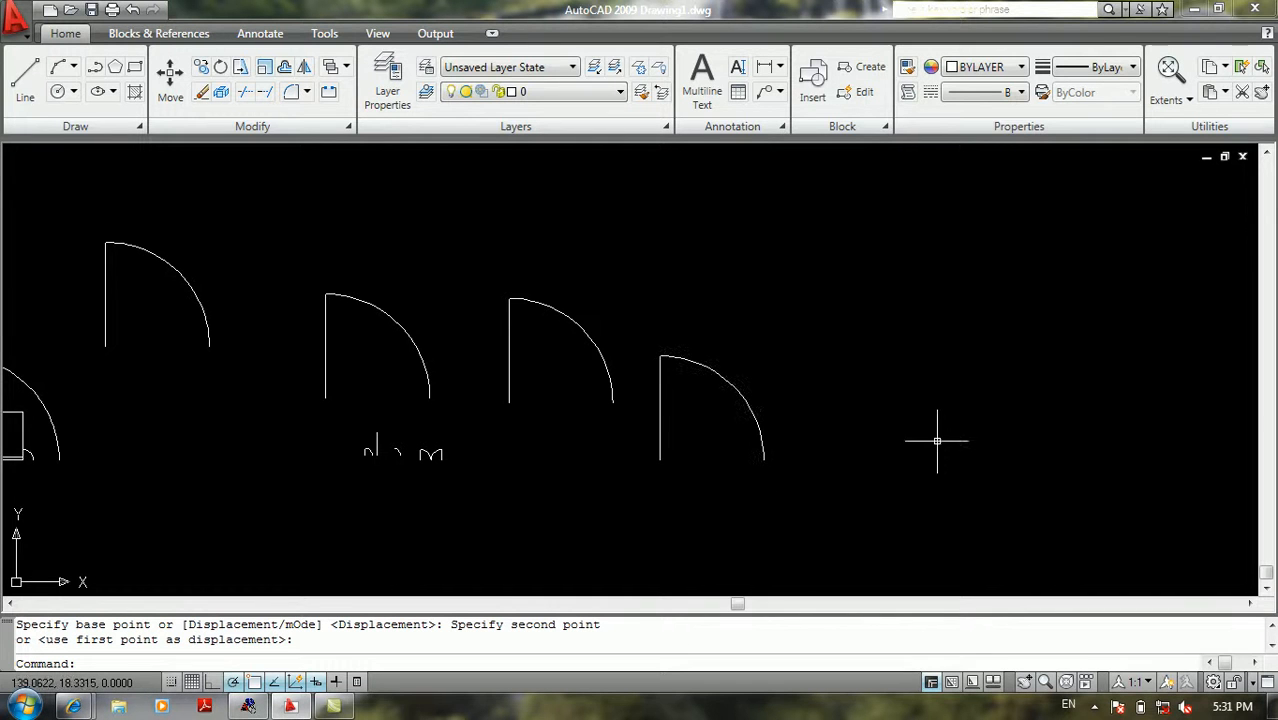
Step: Copy the rightmost door of the lower row using the Displacement option with a freely picked displacement point
scroll(937, 440, down, 3)
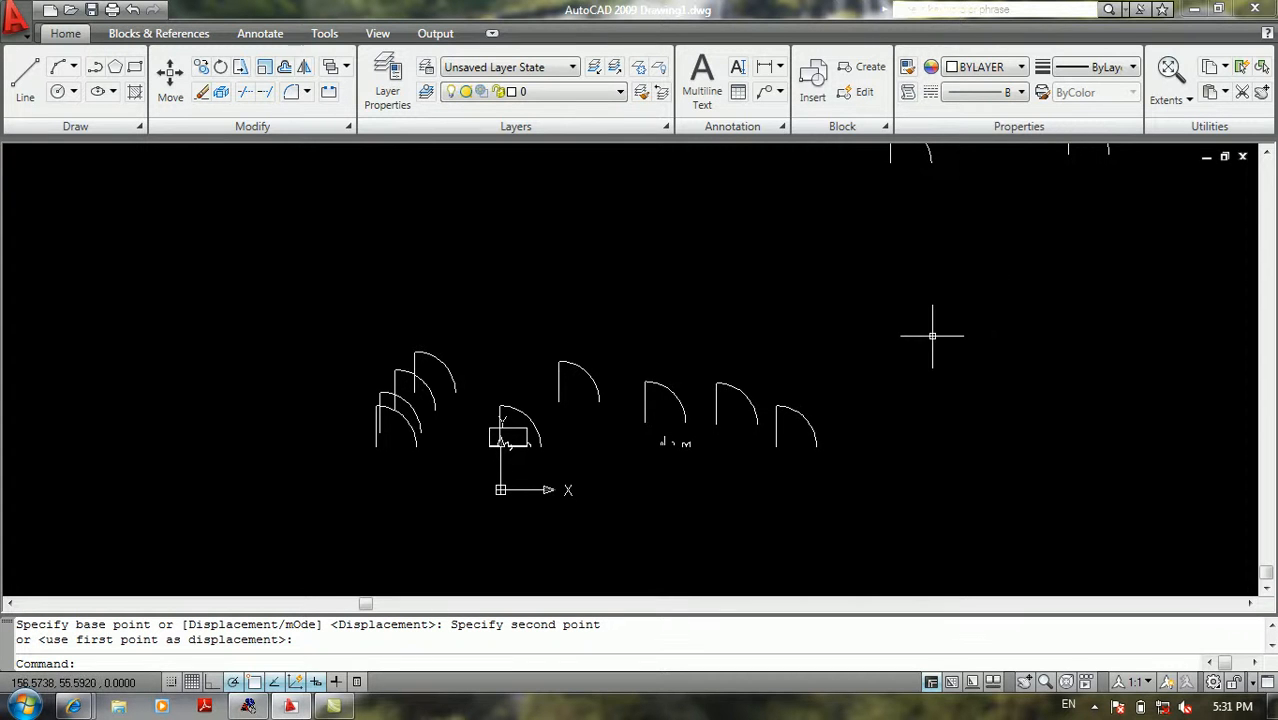
middle_drag(933, 338, 785, 337)
scroll(776, 337, up, 3)
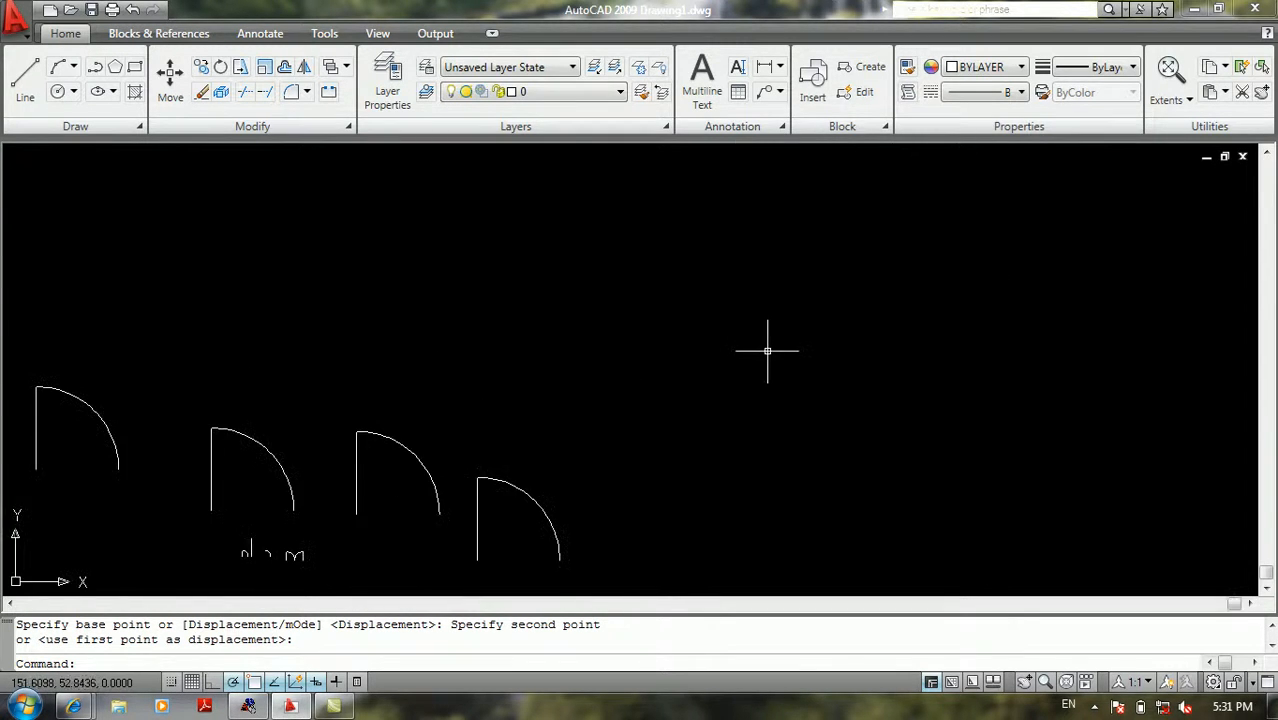
text(o)
key(Return)
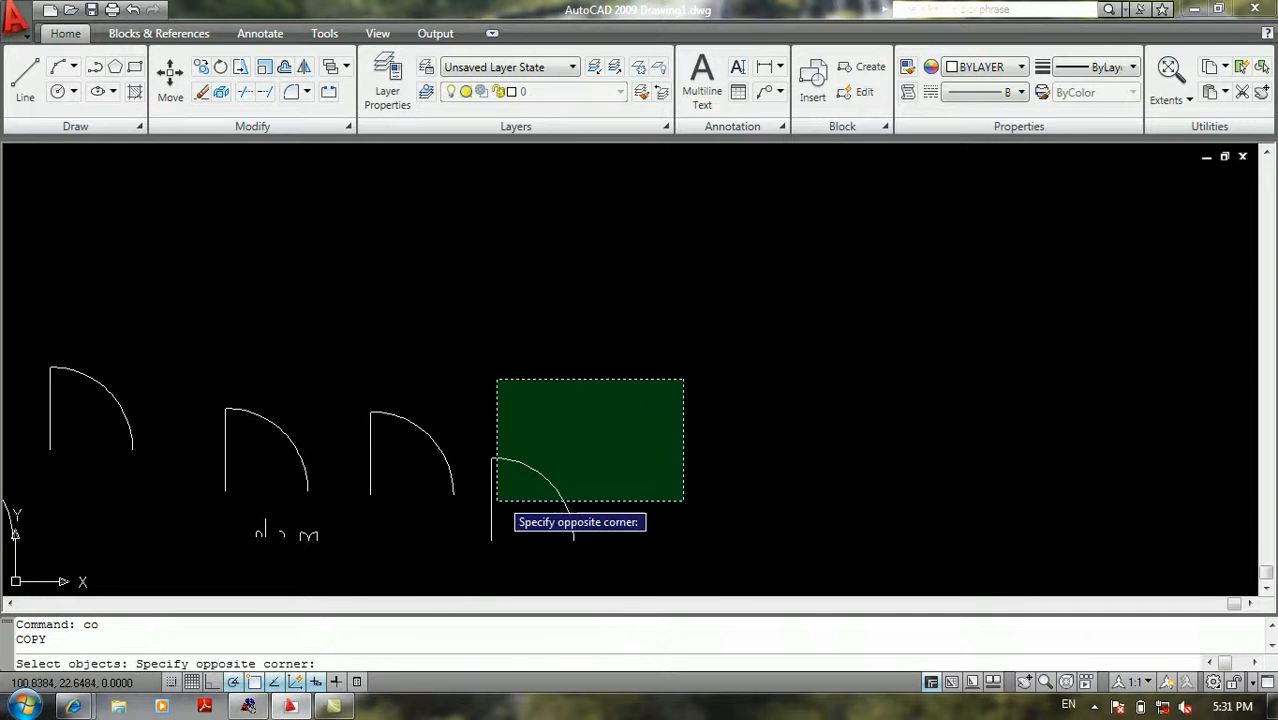
click(685, 376)
click(492, 505)
click(490, 514)
click(489, 513)
click(476, 542)
key(Return)
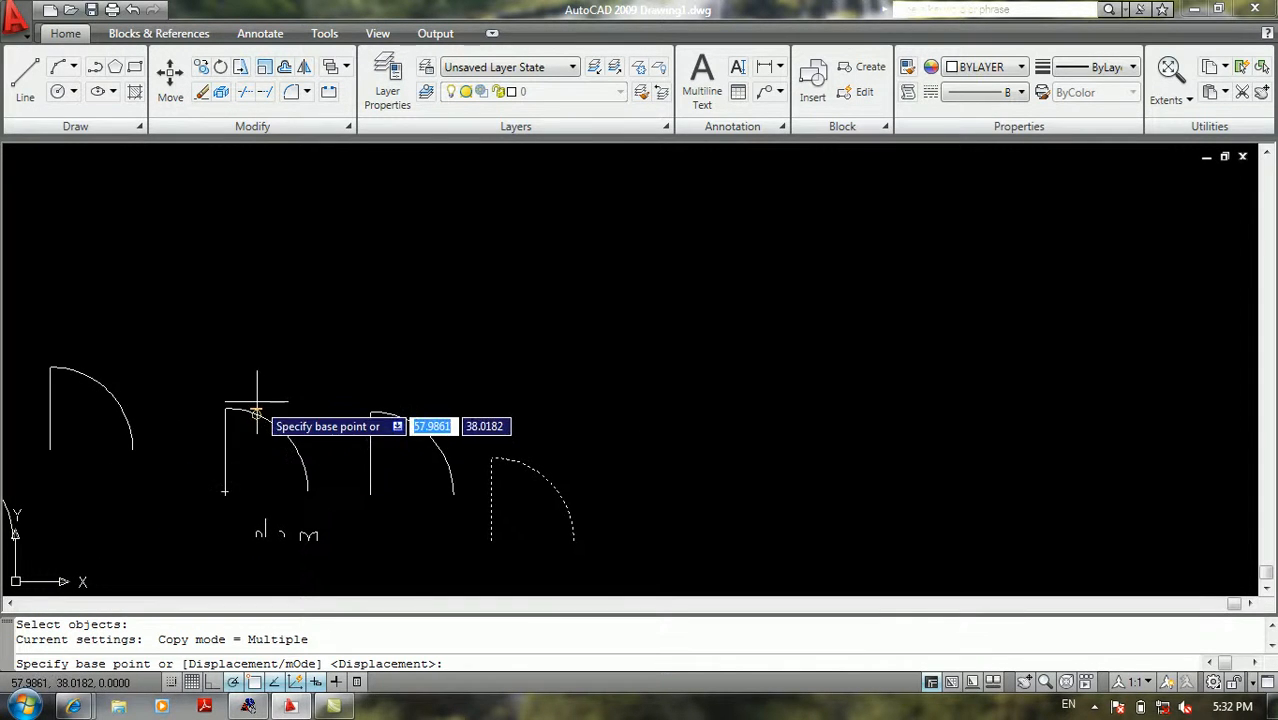
text(d)
key(Return)
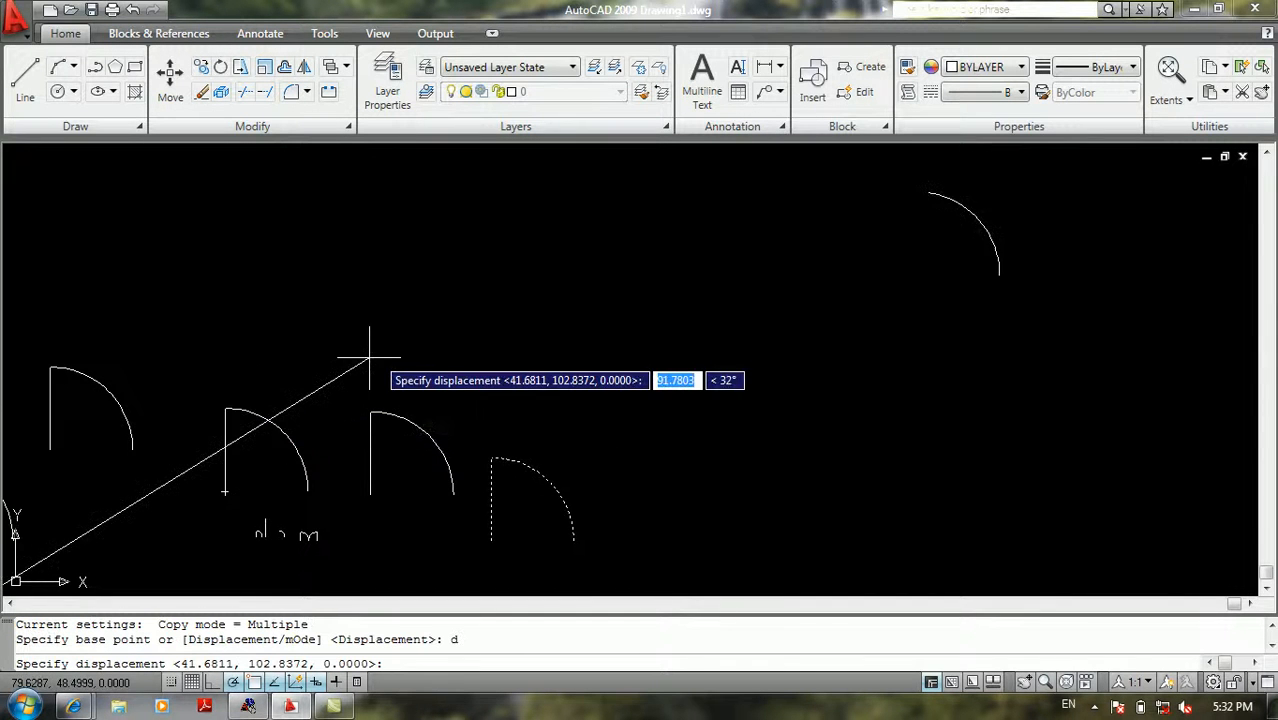
scroll(400, 330, down, 3)
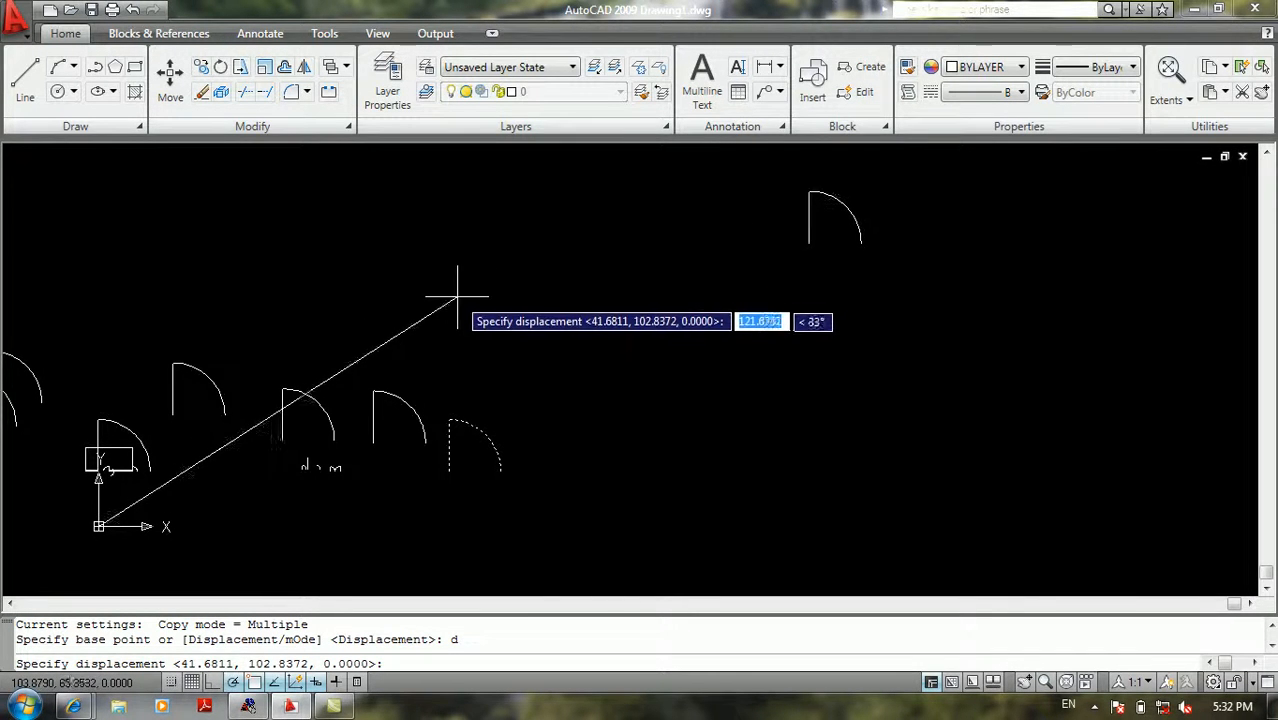
click(381, 249)
Step: Copy the rightmost door of the lower row, using its arc's lower endpoint as the displacement
middle_drag(588, 267, 469, 318)
scroll(412, 417, up, 2)
middle_drag(413, 419, 485, 363)
key(space)
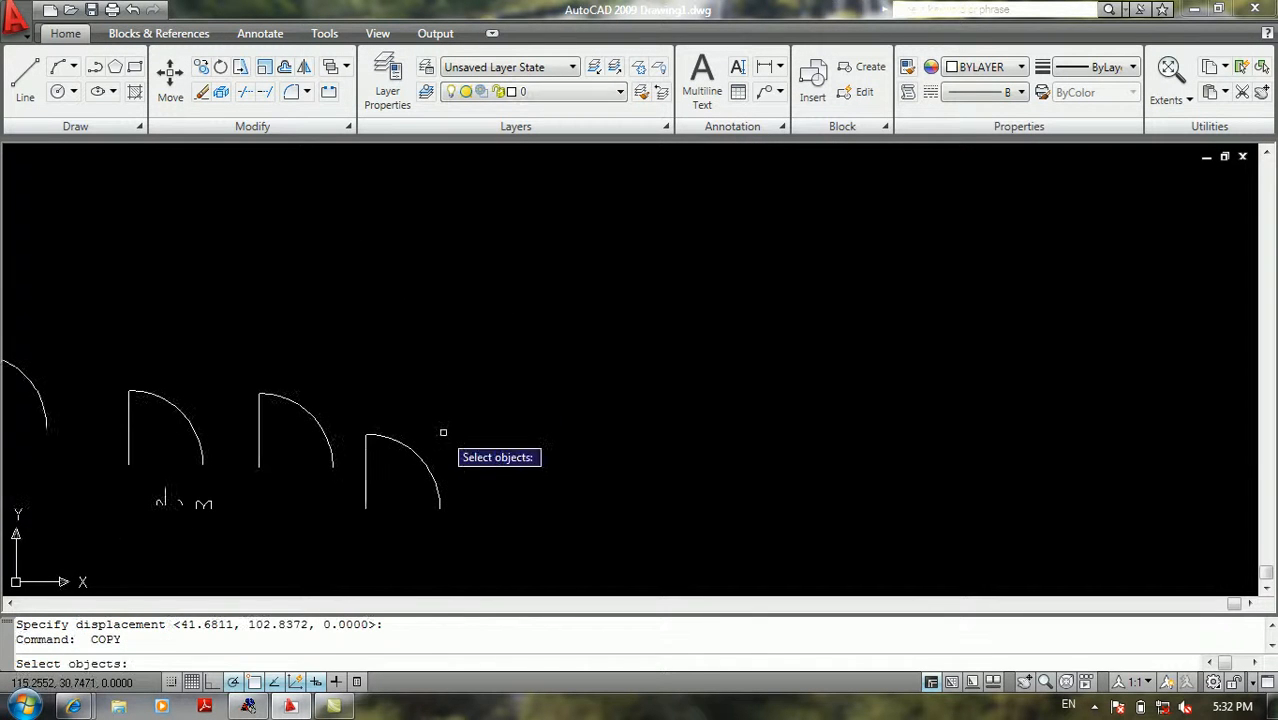
click(459, 404)
click(357, 492)
key(space)
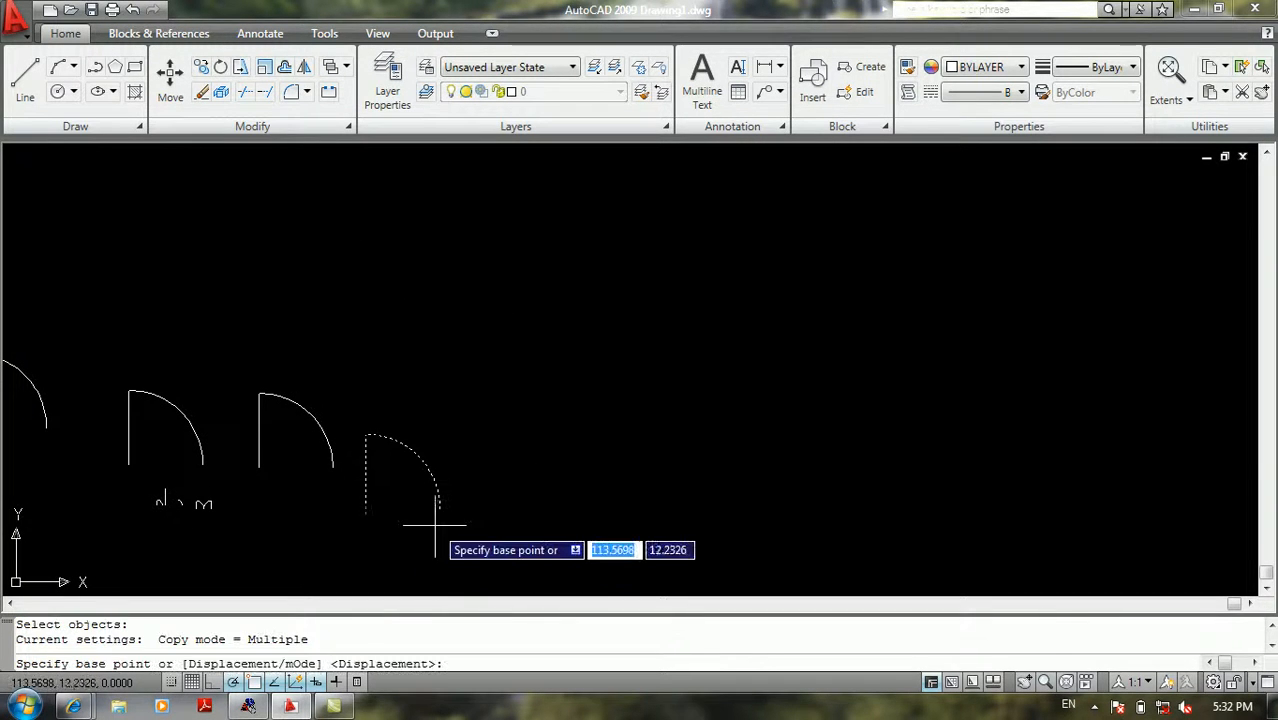
click(441, 508)
key(space)
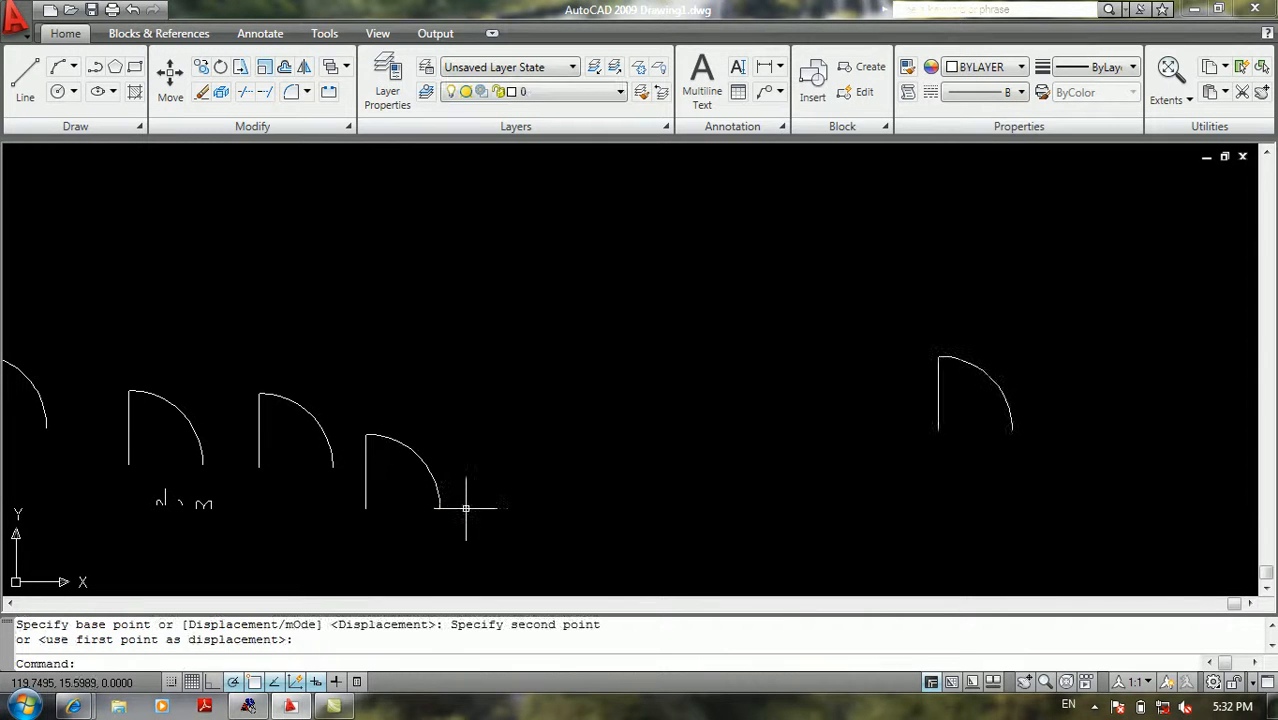
Step: Copy the same source door from its arc's lower endpoint to seven freely picked points in the empty area to its right, and finish copying
click(362, 505)
key(space)
click(481, 435)
click(419, 475)
key(space)
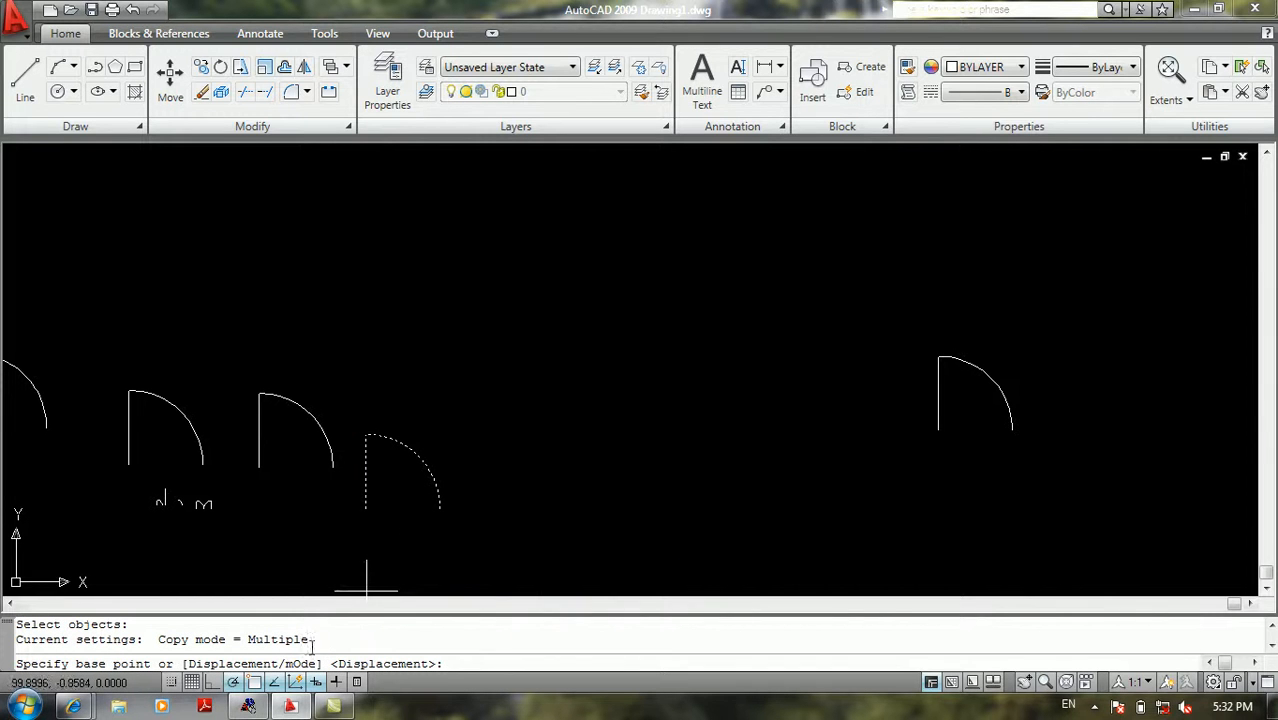
click(440, 508)
click(610, 437)
click(676, 337)
click(727, 297)
click(808, 347)
click(773, 423)
click(745, 470)
click(758, 483)
key(Return)
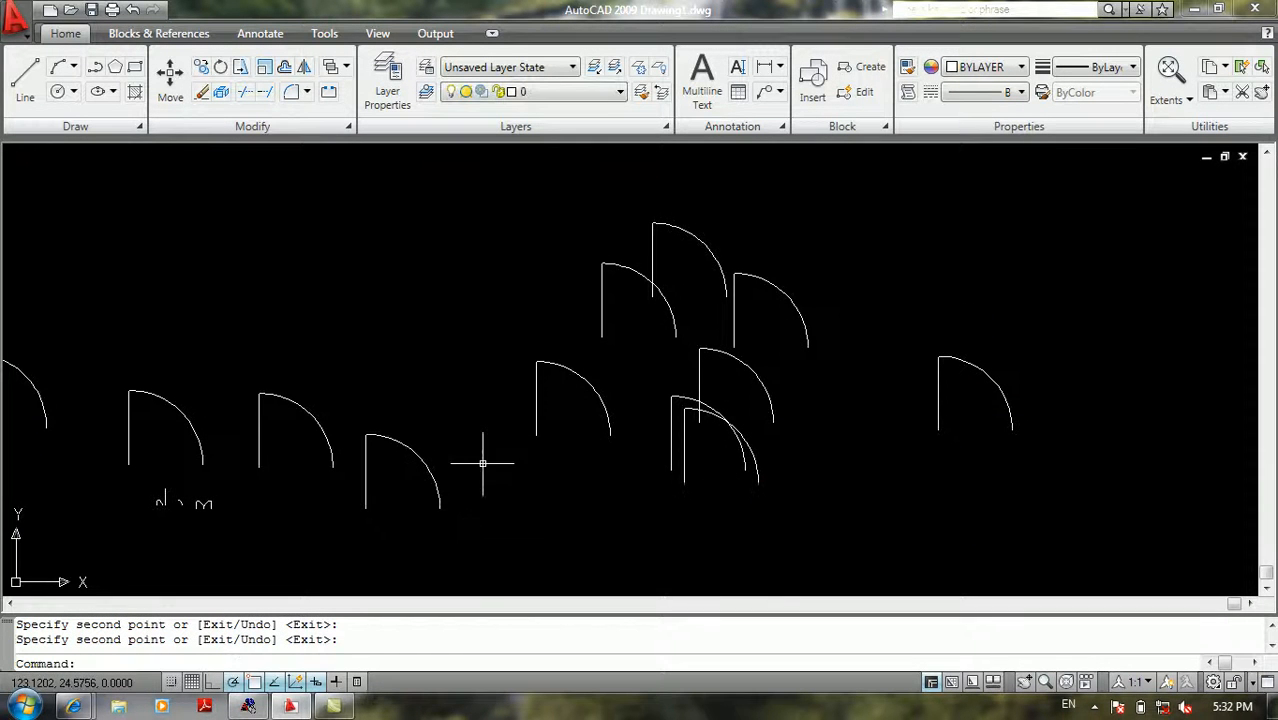
Step: Set the copy mode to Single and copy the same source door from its arc's lower endpoint to a point above it
key(Return)
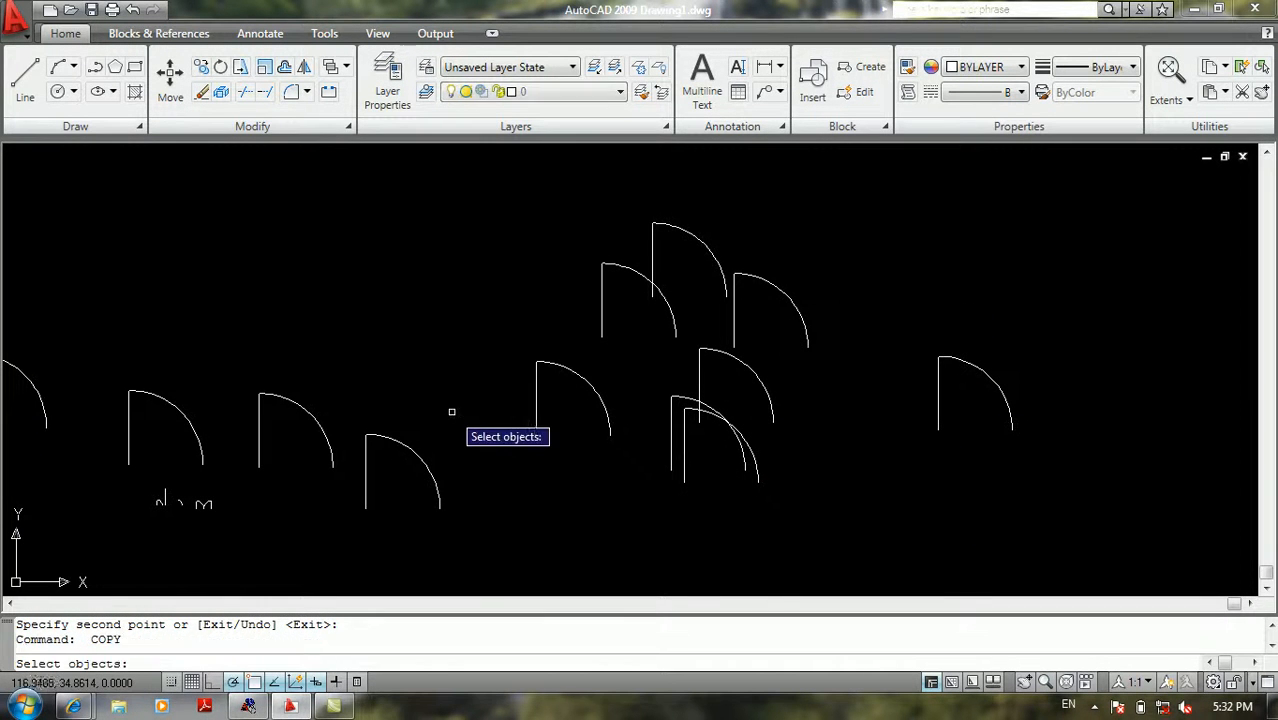
click(450, 418)
click(357, 501)
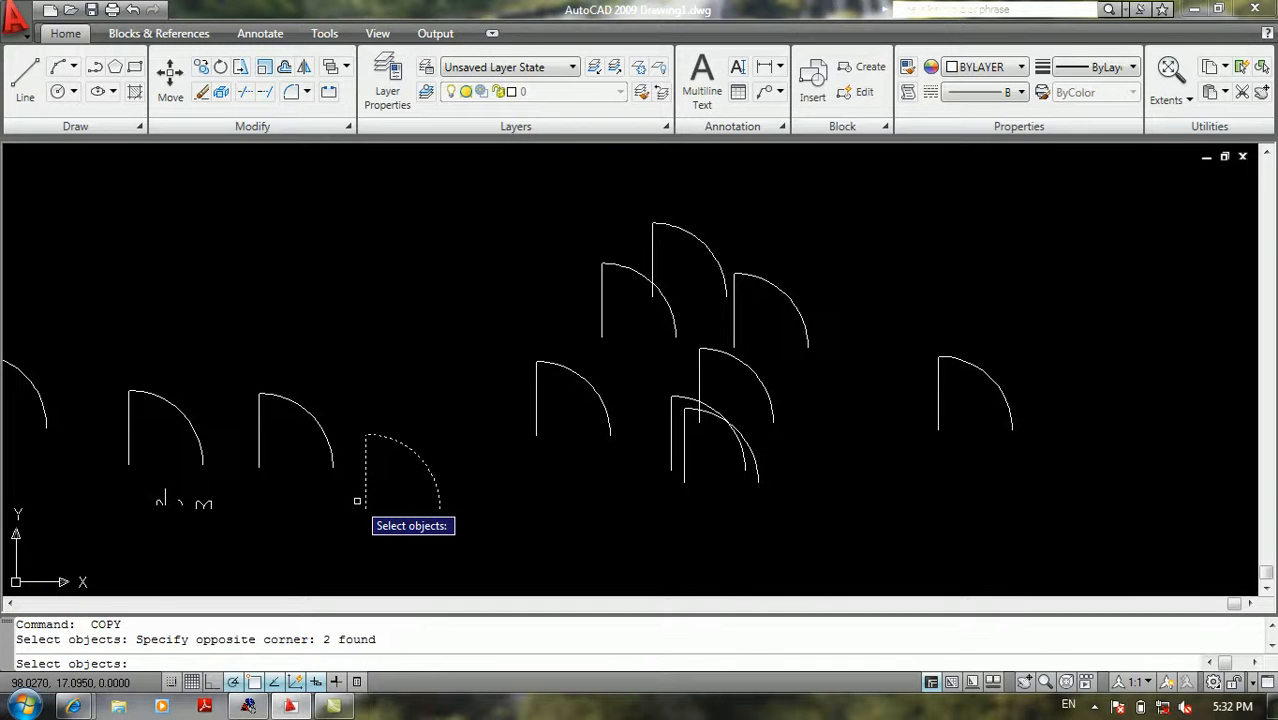
key(Return)
text(o)
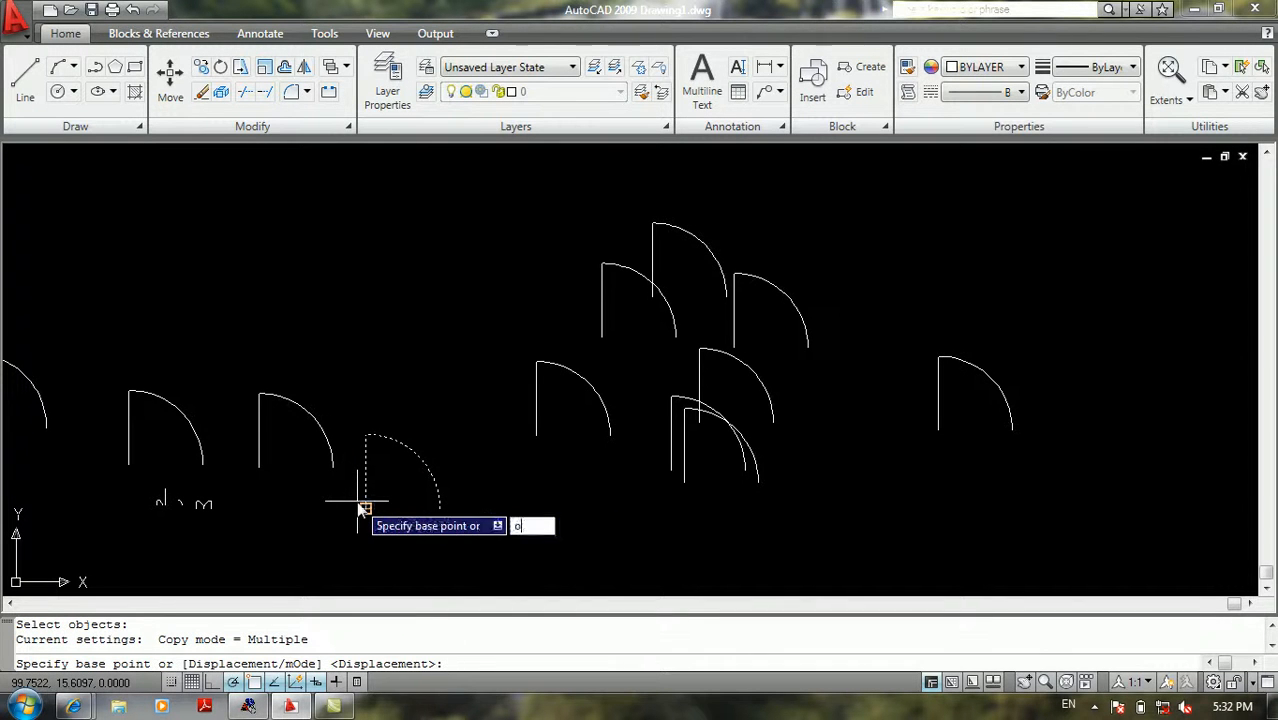
key(Return)
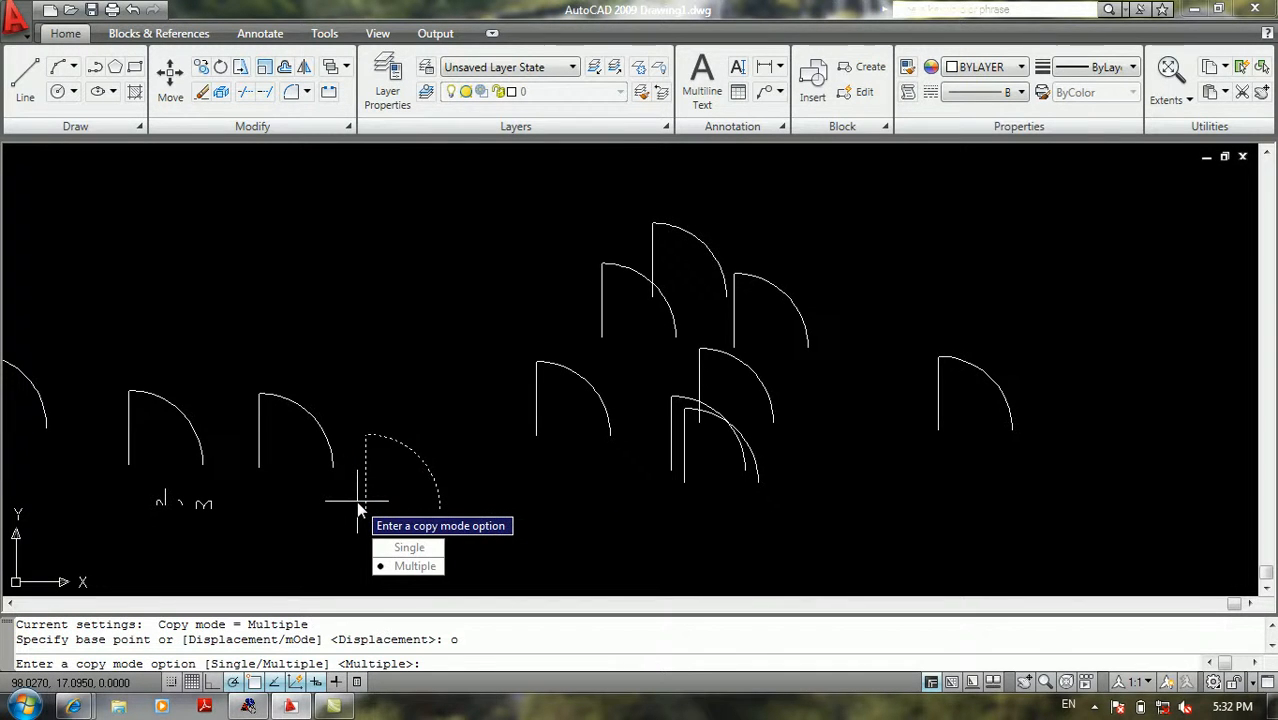
click(409, 548)
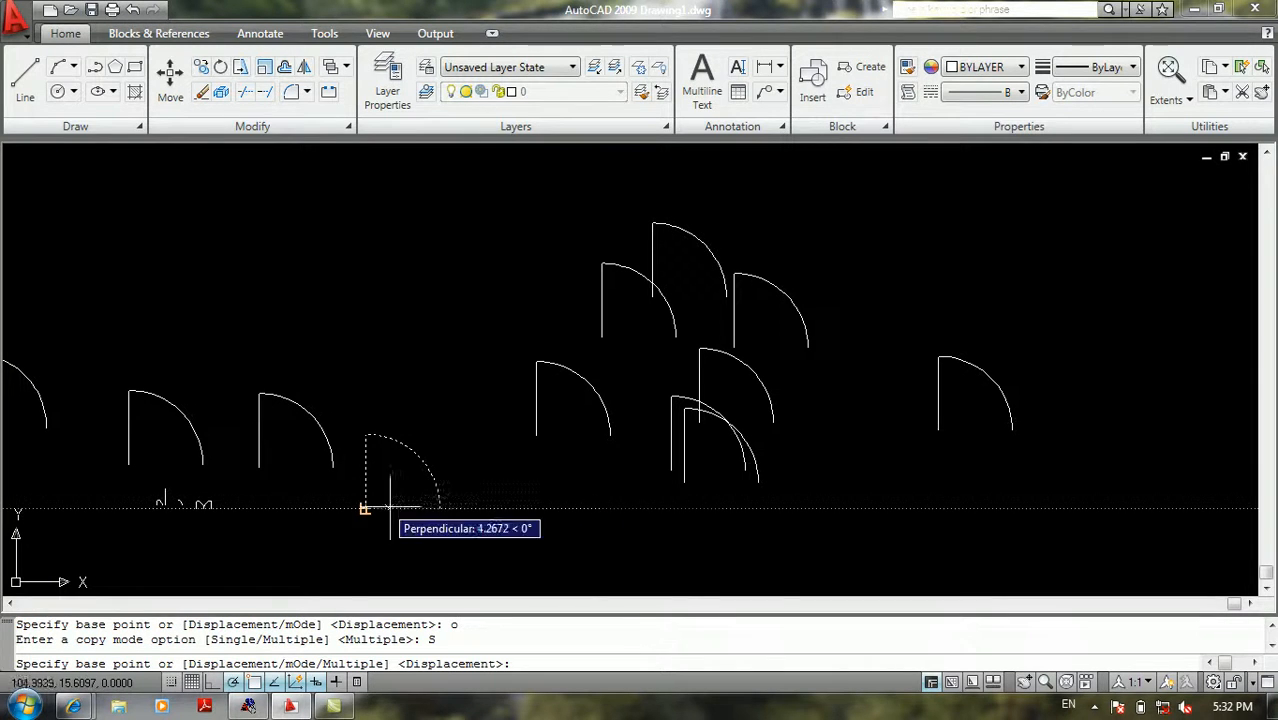
click(439, 509)
click(424, 336)
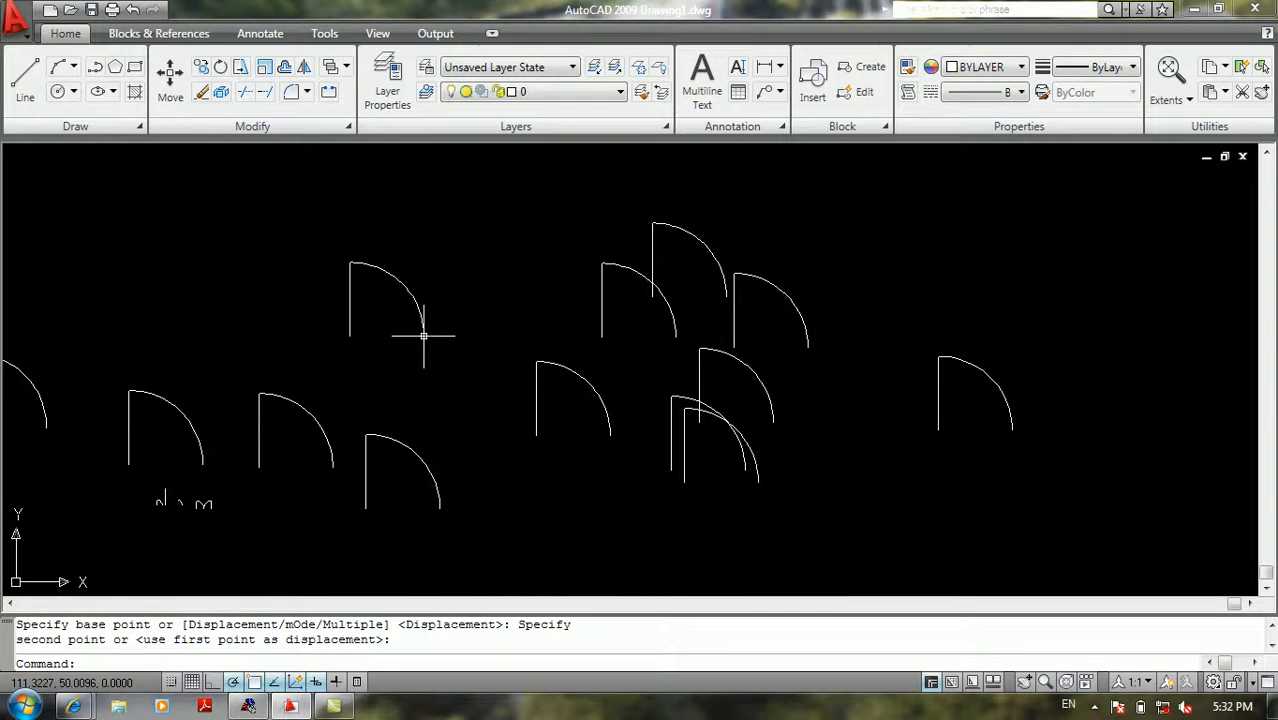
Step: Make a single copy of the new upper door, placed freely to its upper left
key(Return)
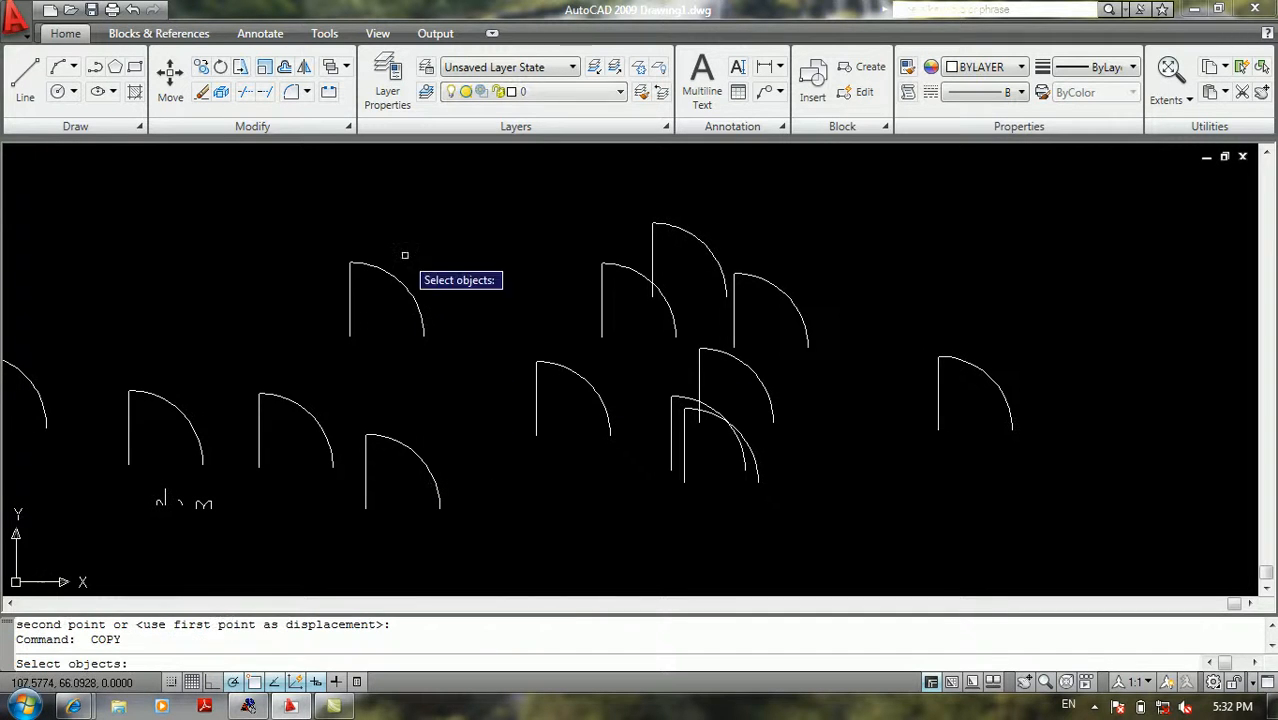
click(428, 256)
click(273, 353)
key(Return)
click(404, 378)
click(228, 291)
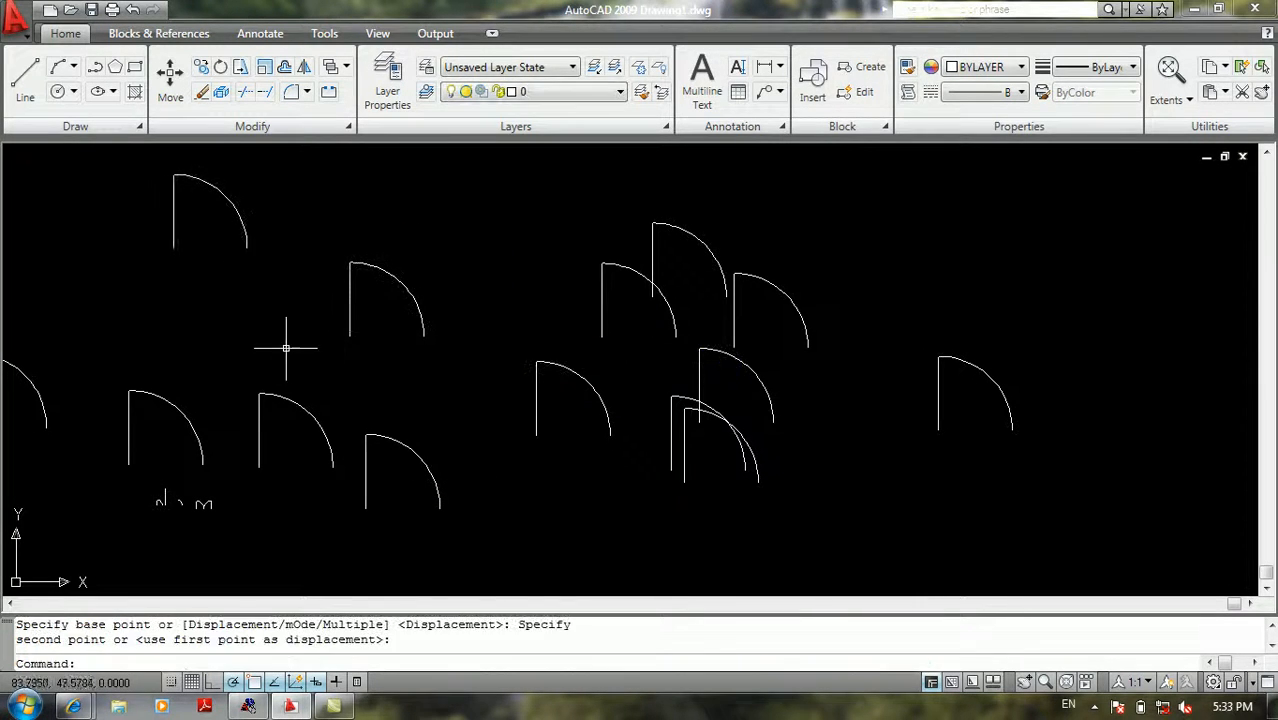
Step: Make another single copy of that same door, placed freely above it and slightly to the left
key(Return)
click(416, 246)
click(300, 352)
key(Return)
click(351, 377)
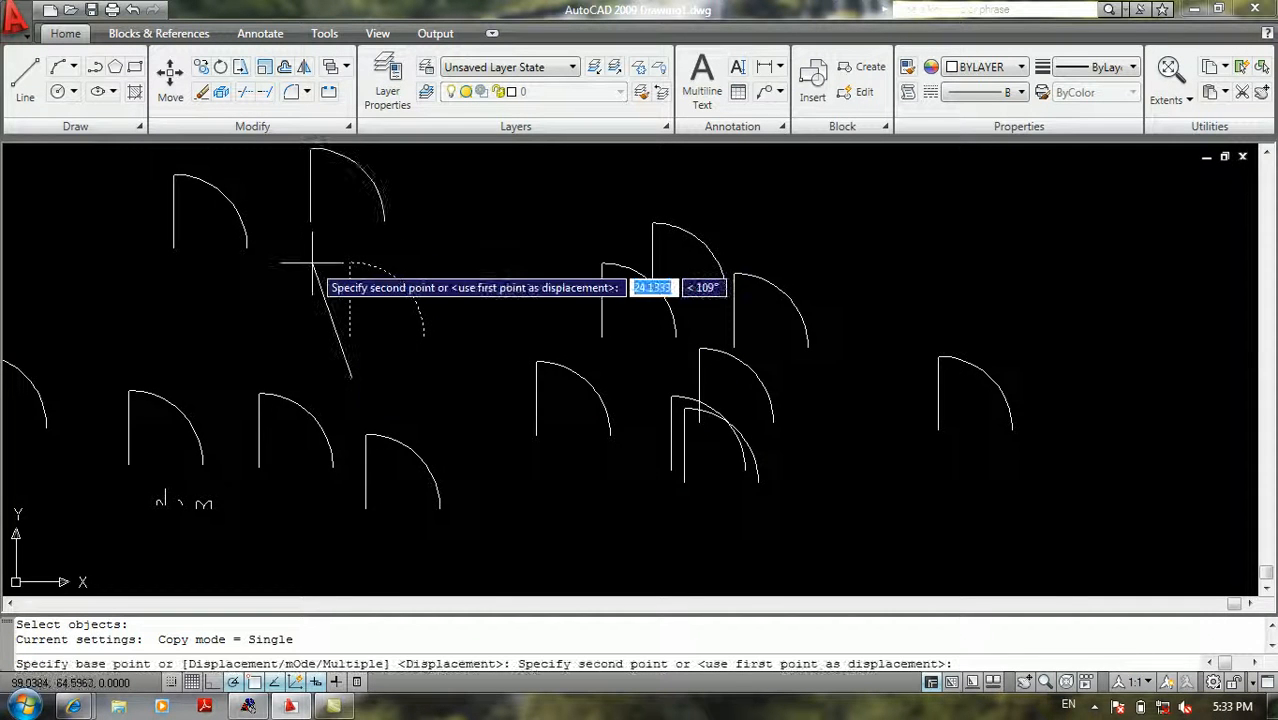
middle_drag(311, 273, 342, 374)
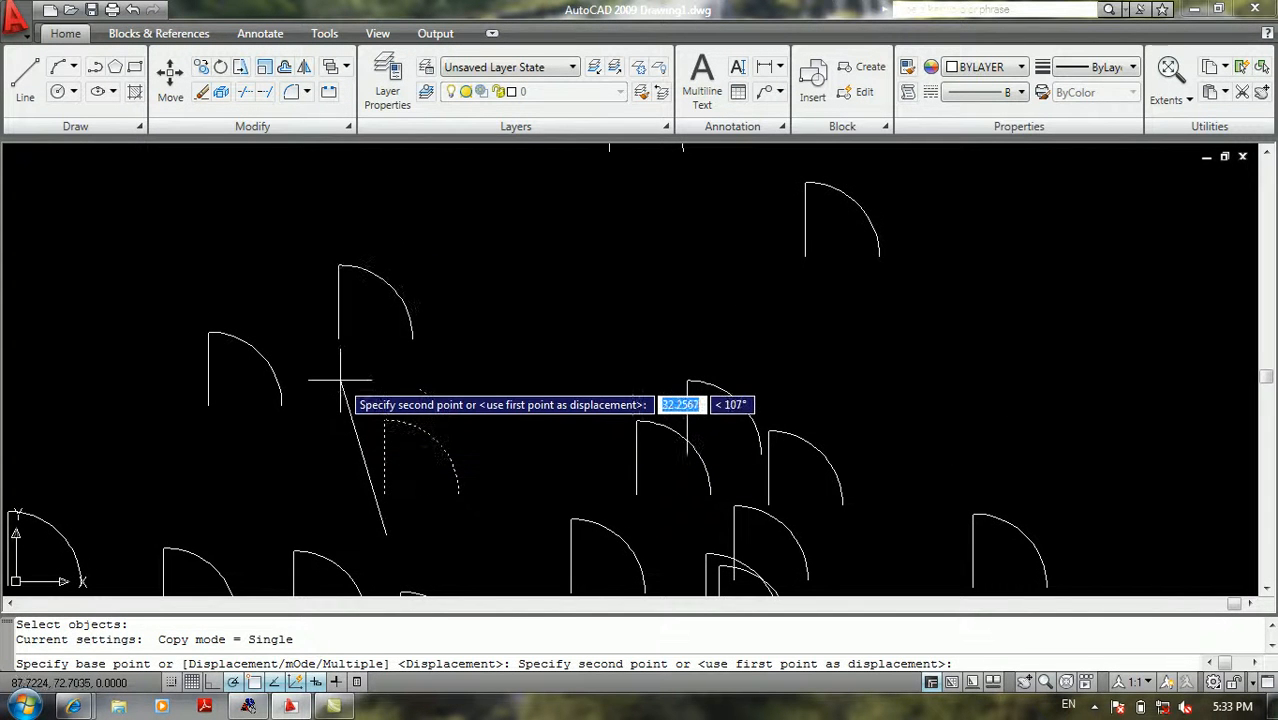
click(340, 380)
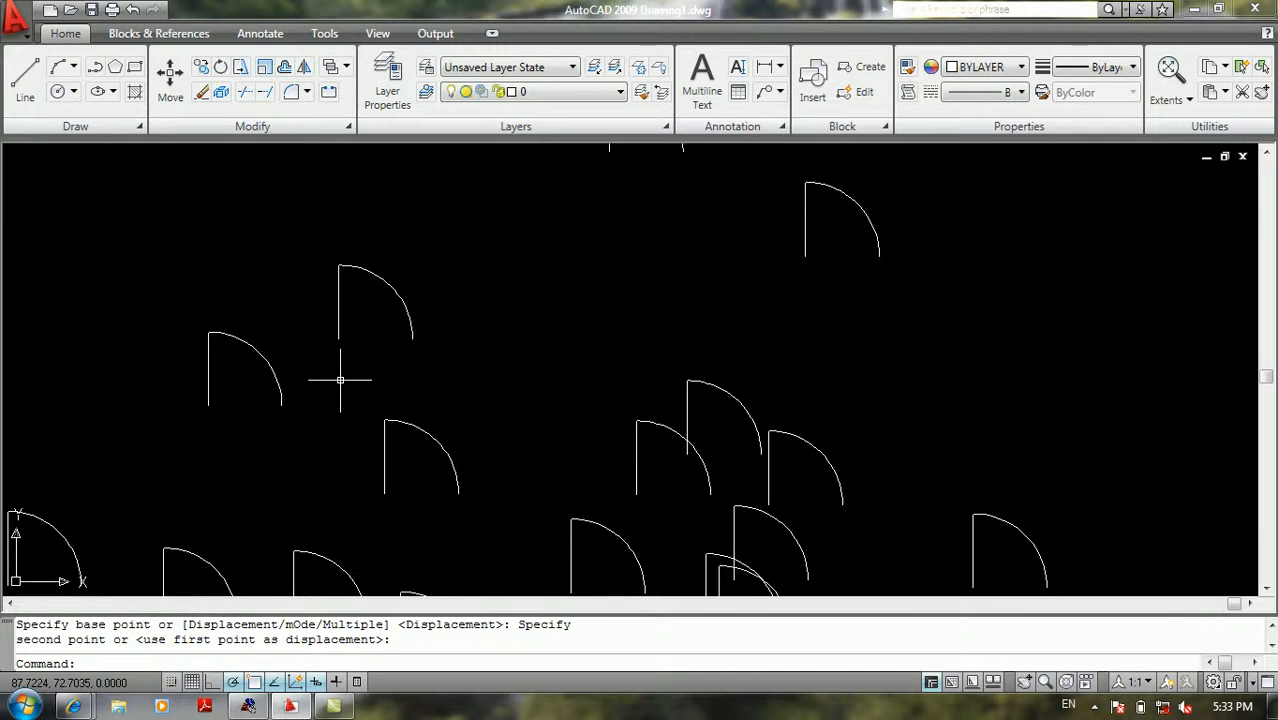
Step: Start copying the door just placed and set the copy mode back to Multiple
middle_drag(343, 409, 378, 382)
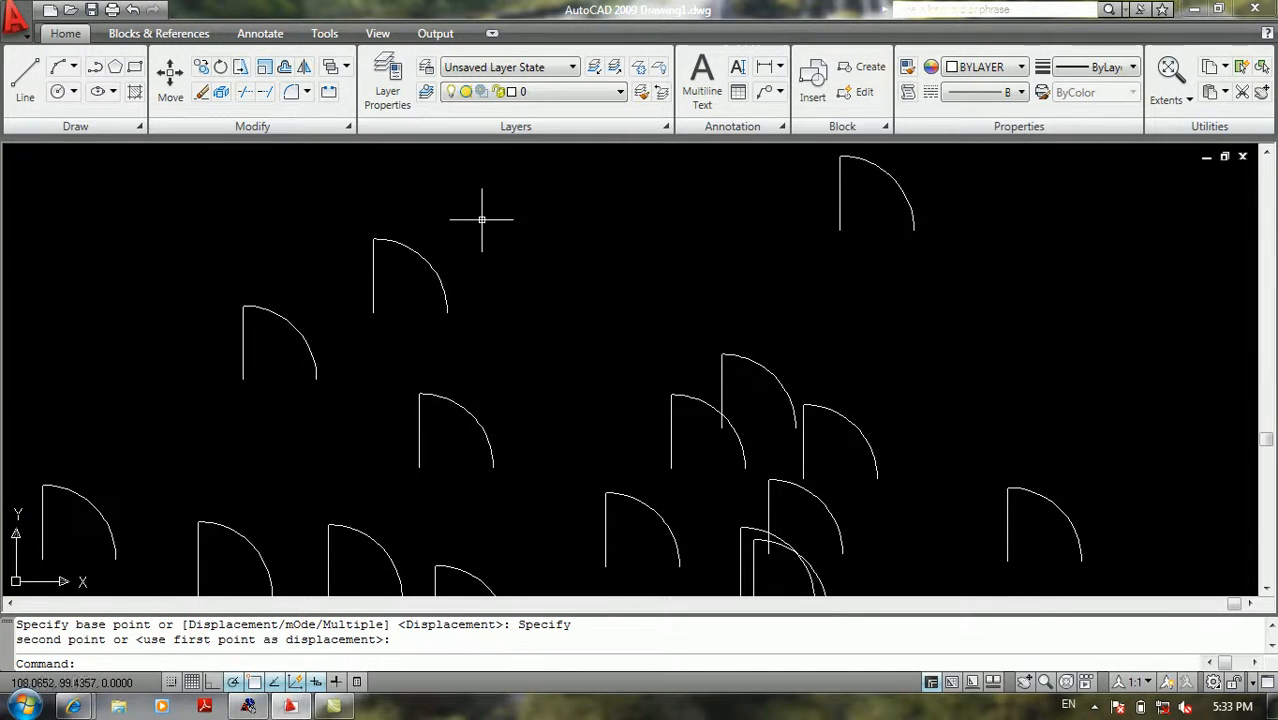
key(Return)
click(452, 218)
click(352, 294)
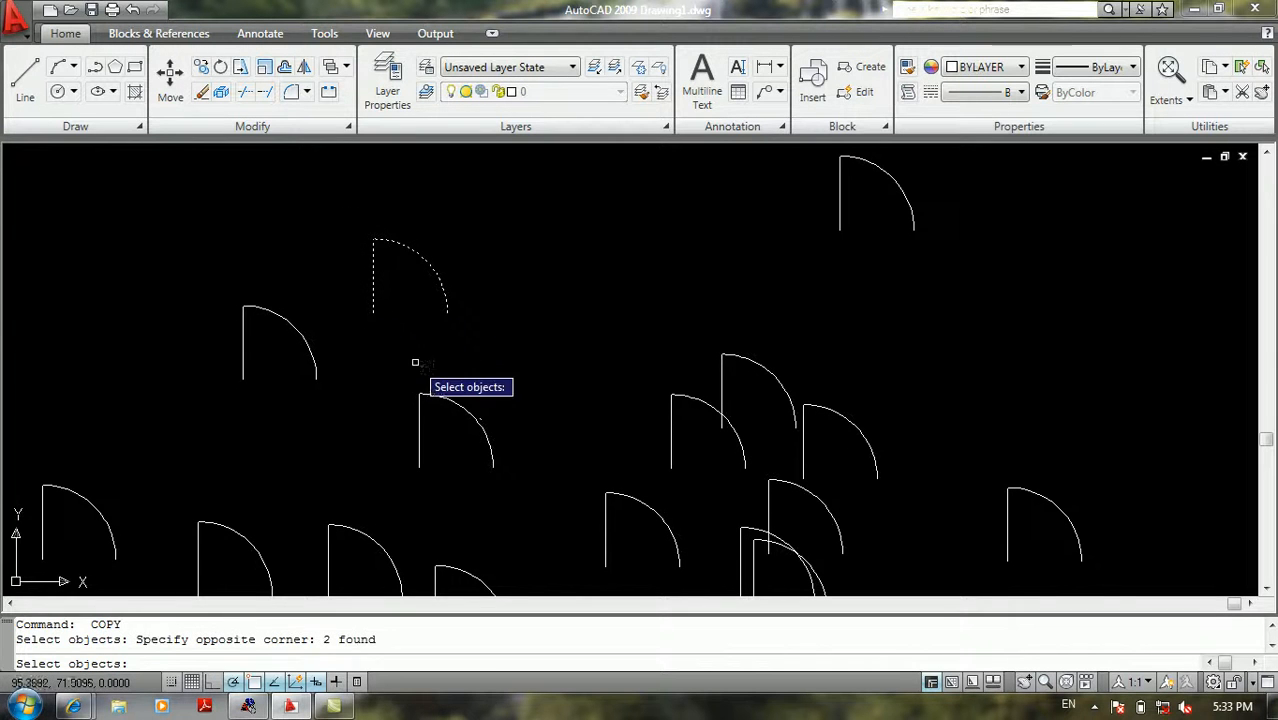
key(Return)
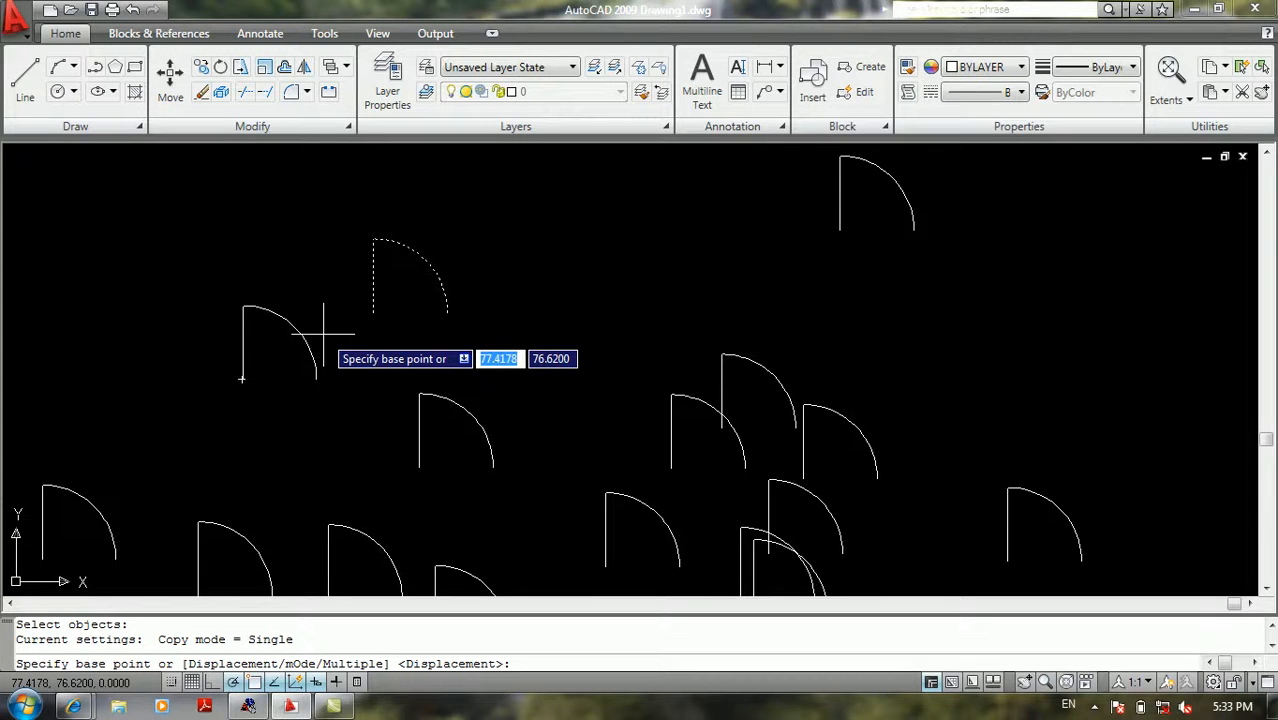
text(o)
key(Return)
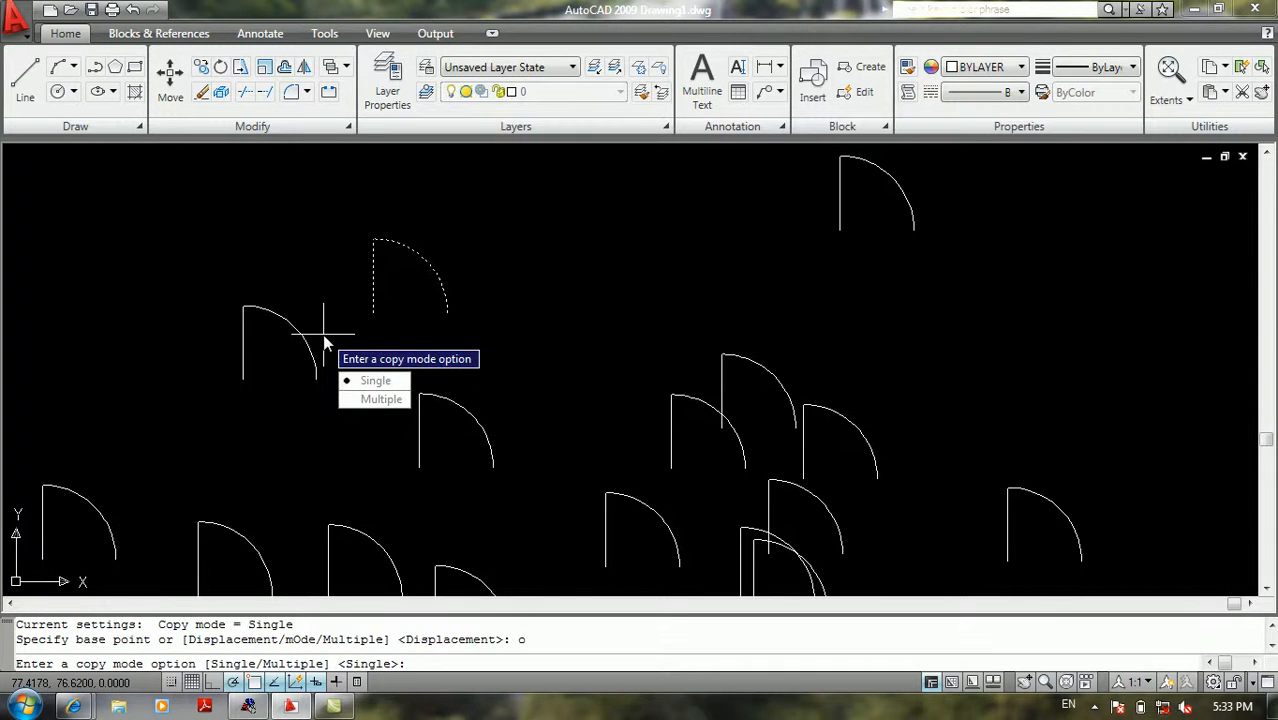
text(m)
key(Return)
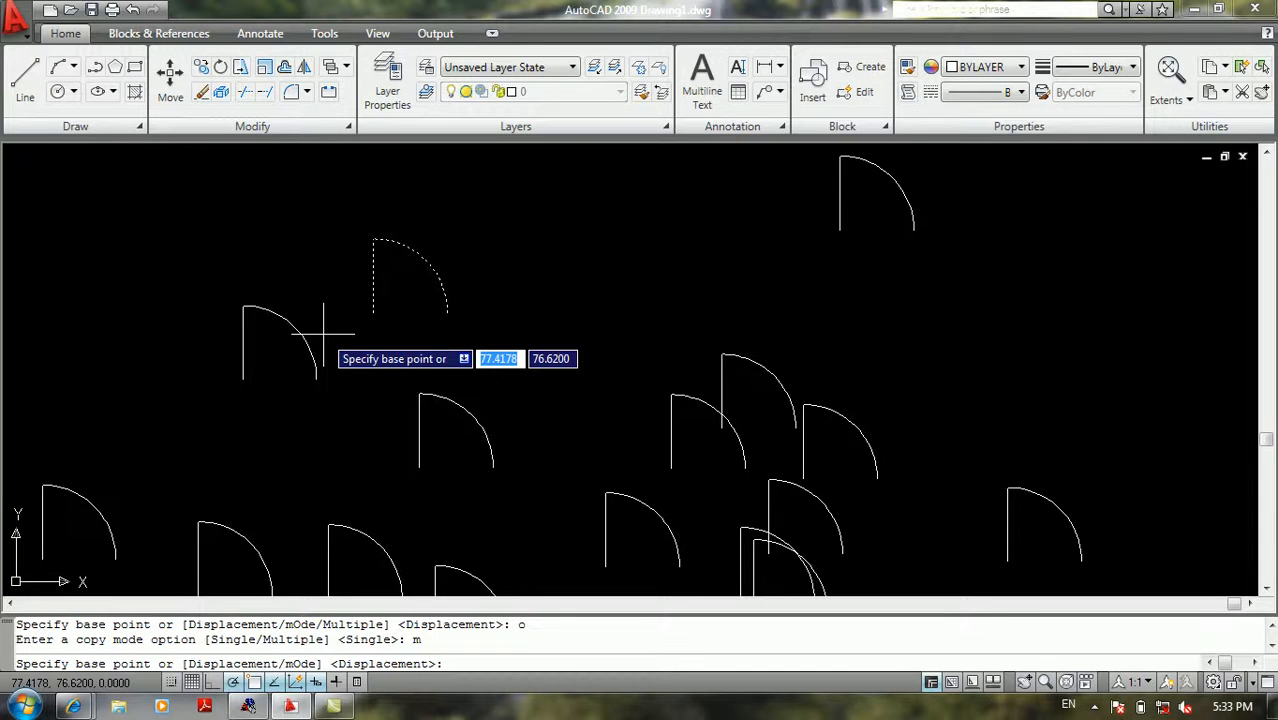
Step: Place three copies of the selected door to its right from its arc's lower endpoint, and finish copying
click(447, 311)
click(593, 290)
click(727, 311)
key(Return)
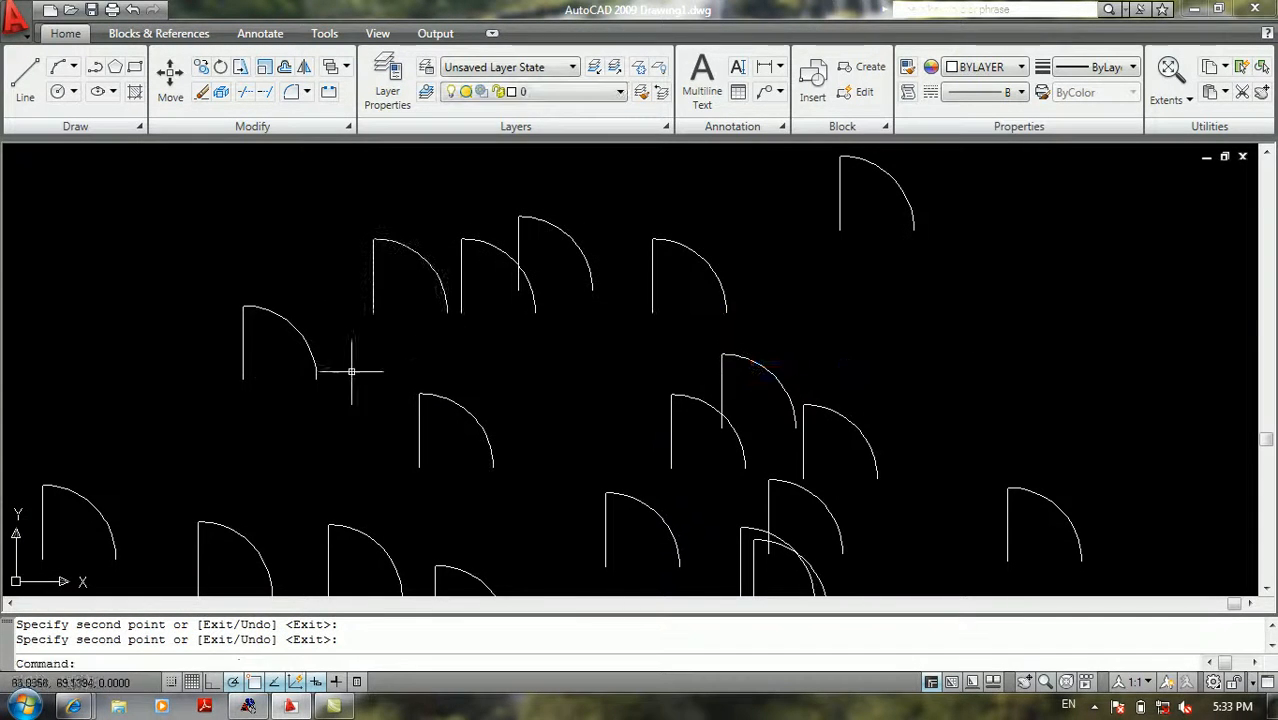
scroll(209, 383, down, 2)
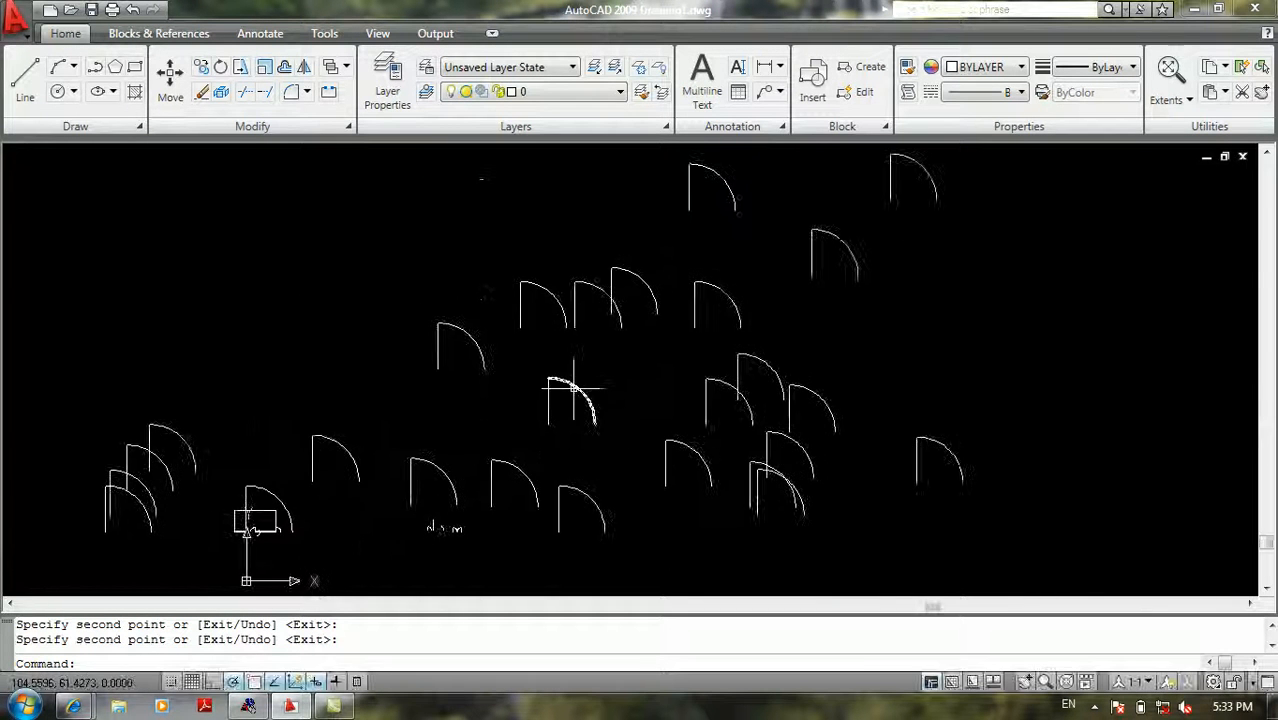